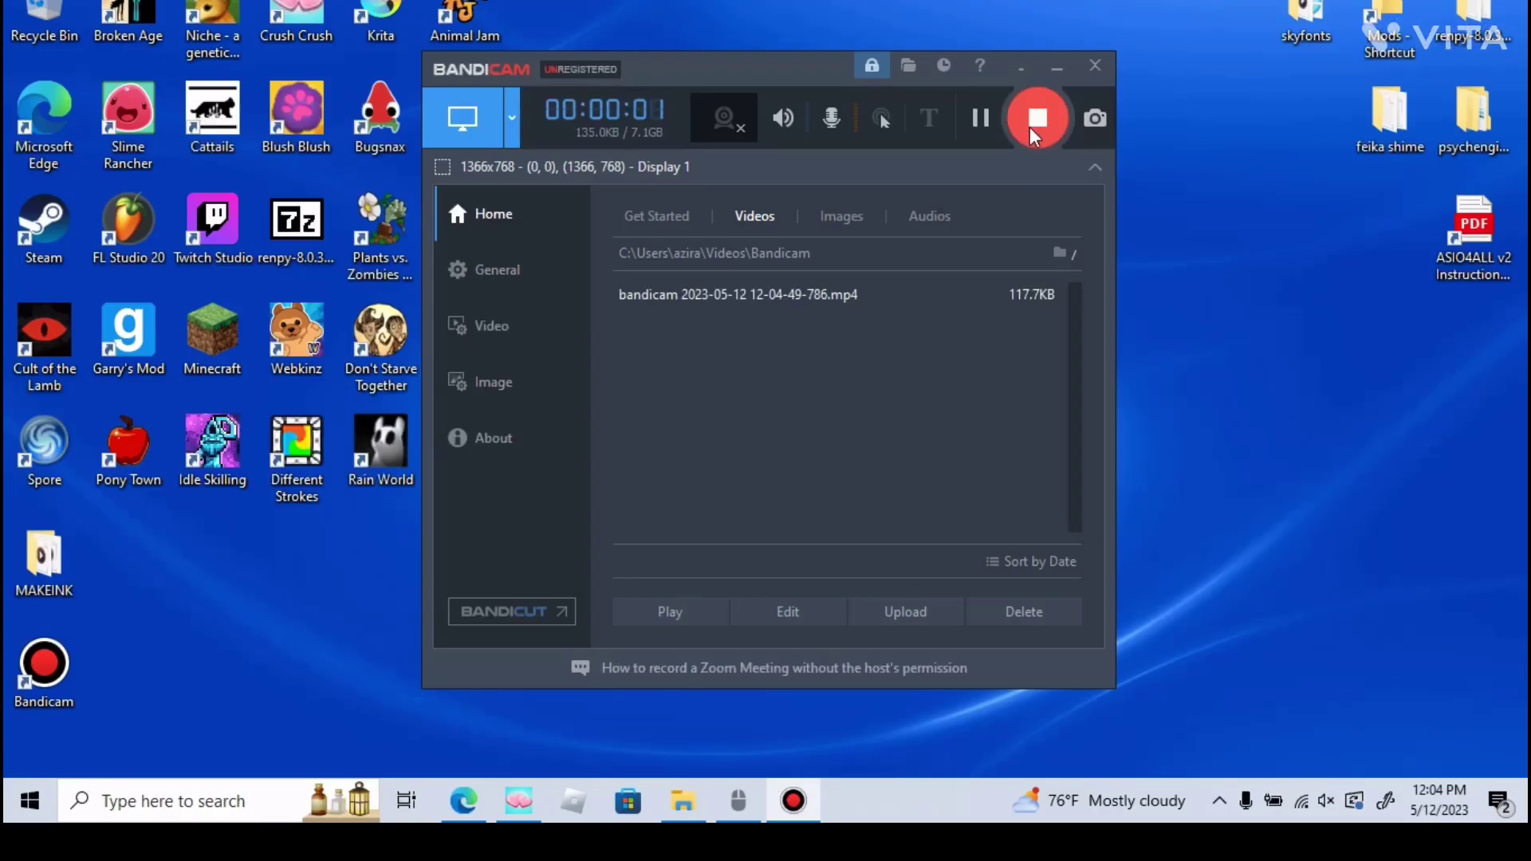
Minimize the screen recorder so the Skyverse Wiki feed is visible.
left_click(1055, 68)
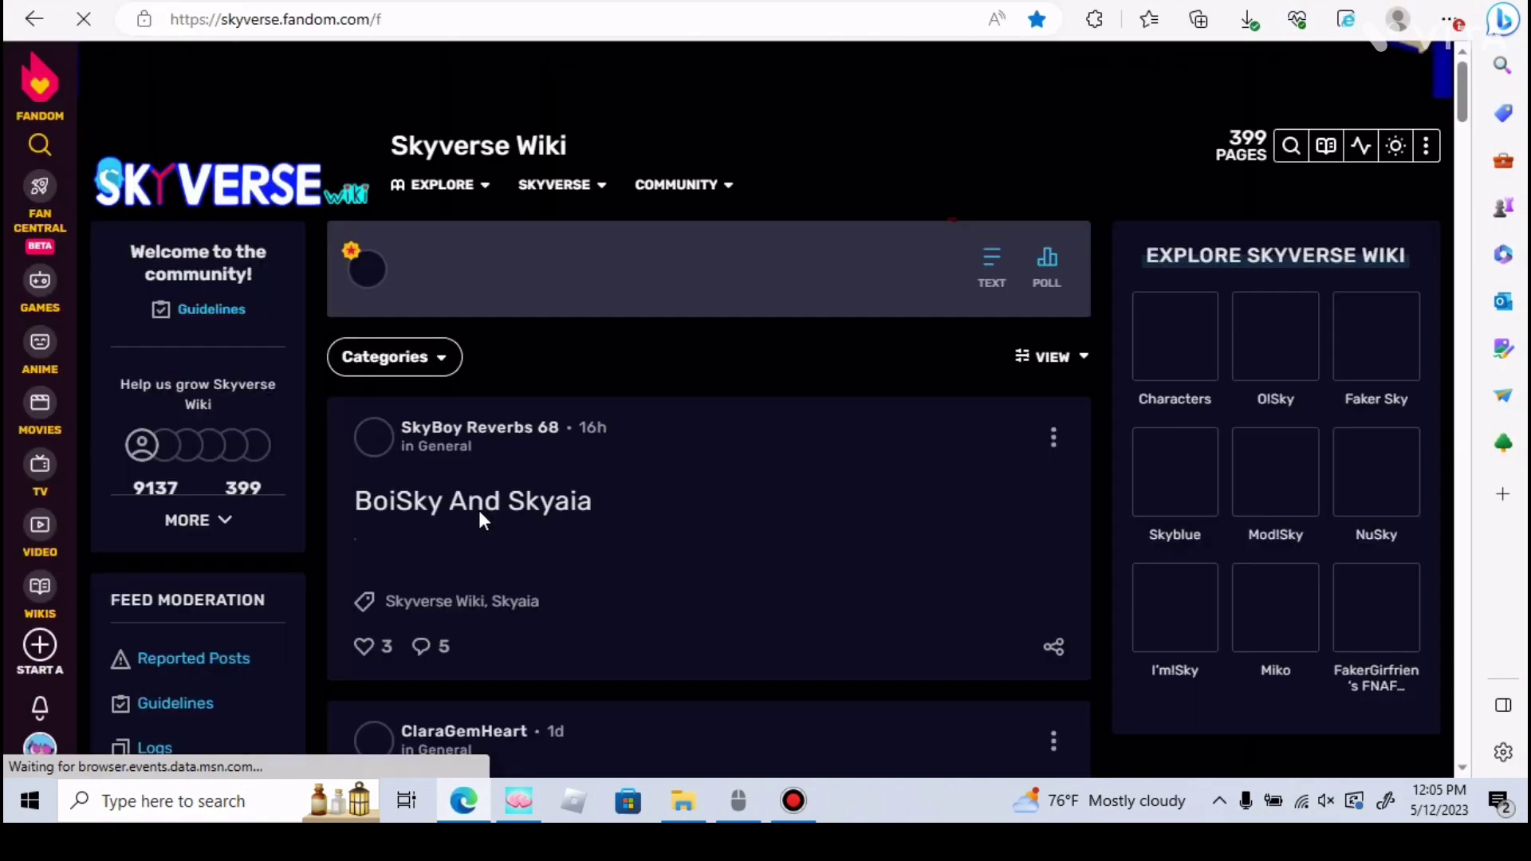
scroll(1179, 413, "down", 1)
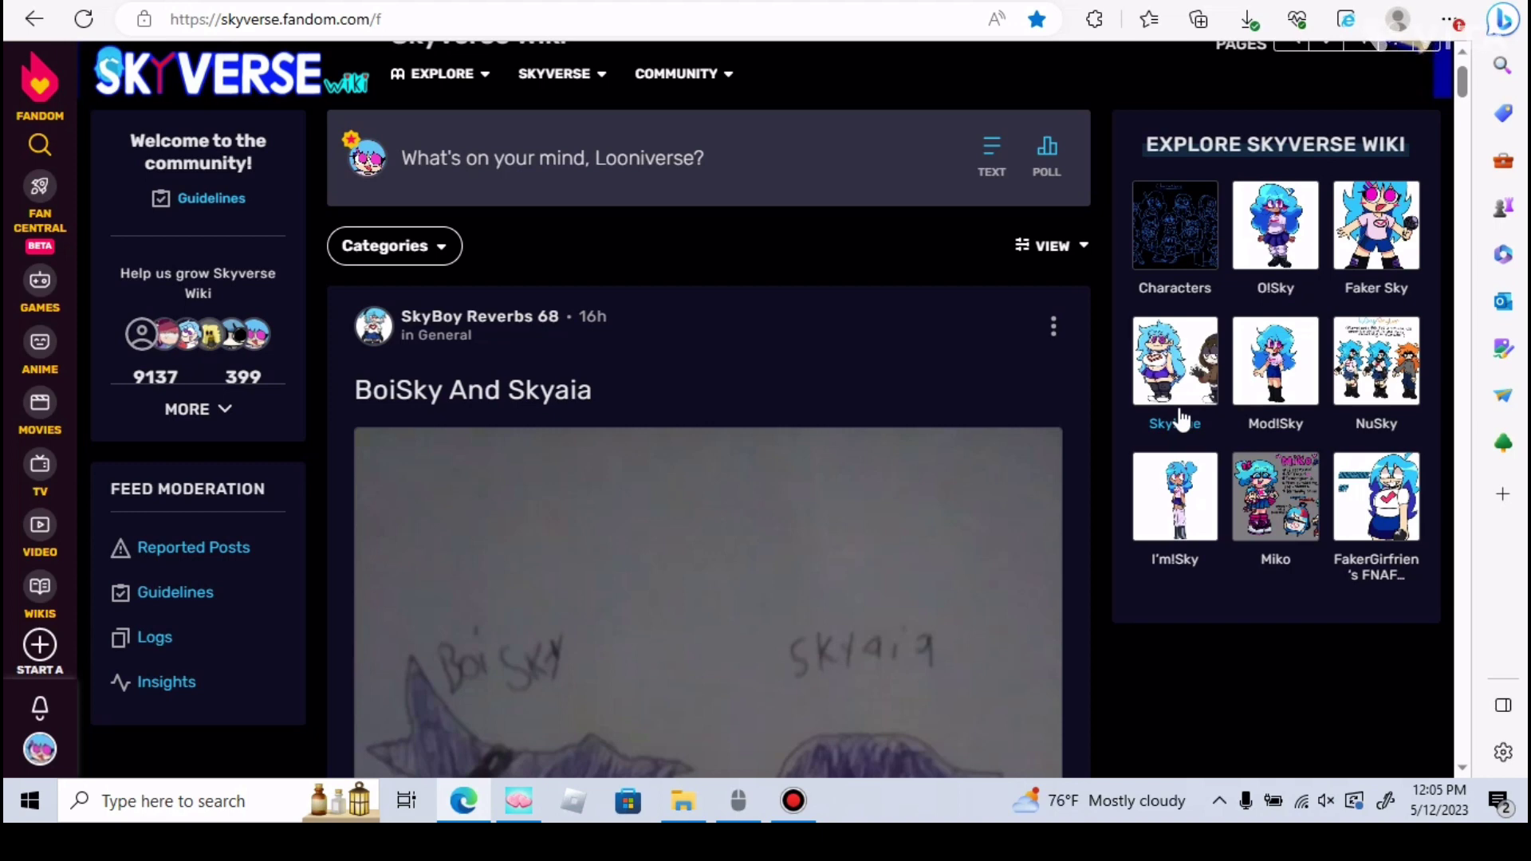
scroll(1181, 419, "up", 2)
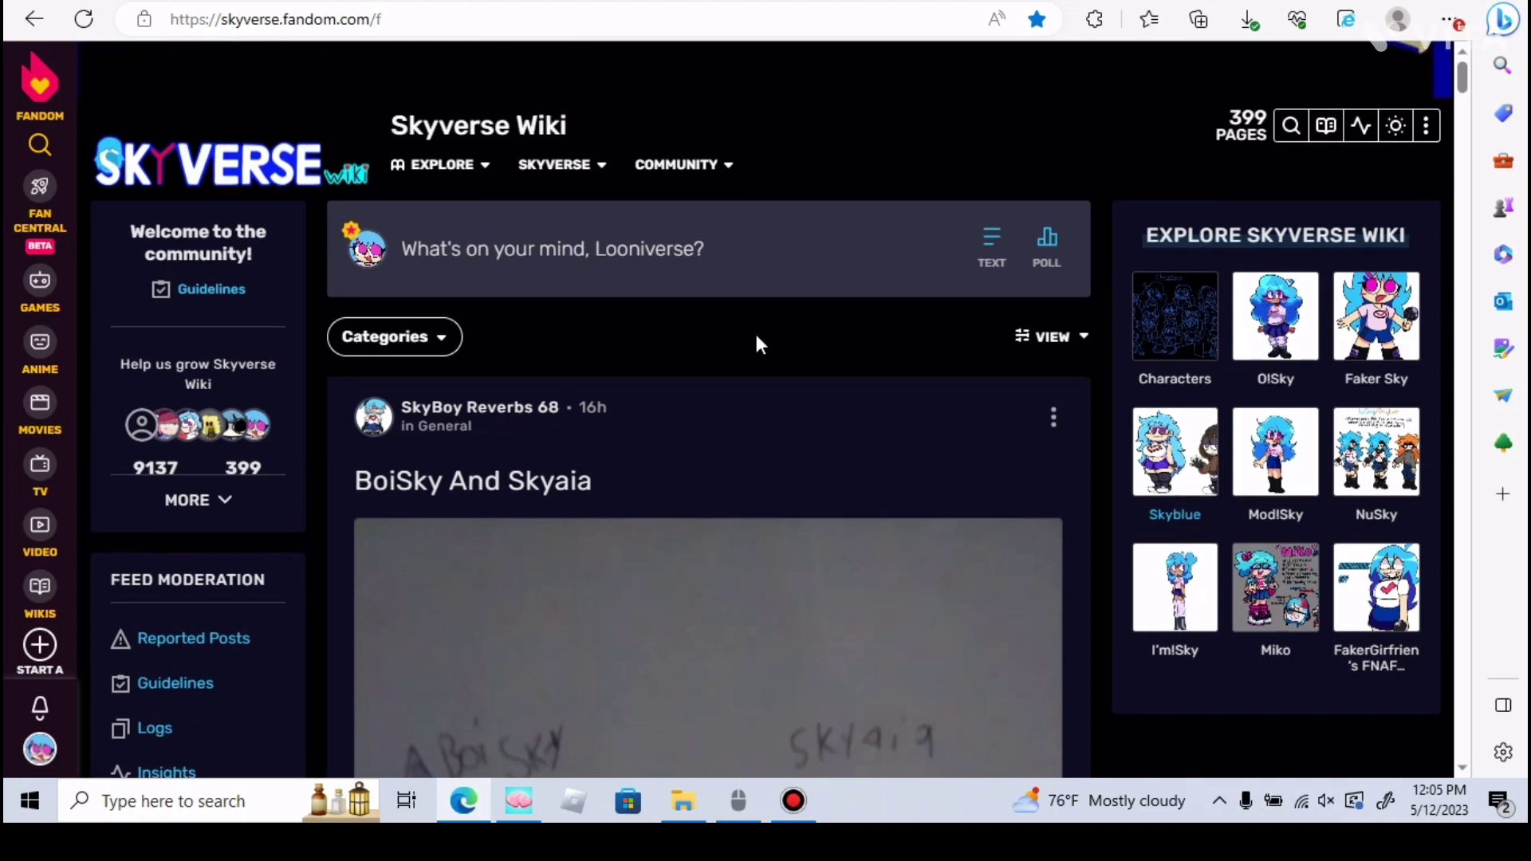
Go to the wiki's Upload file page from the page-actions menu.
left_click(1426, 146)
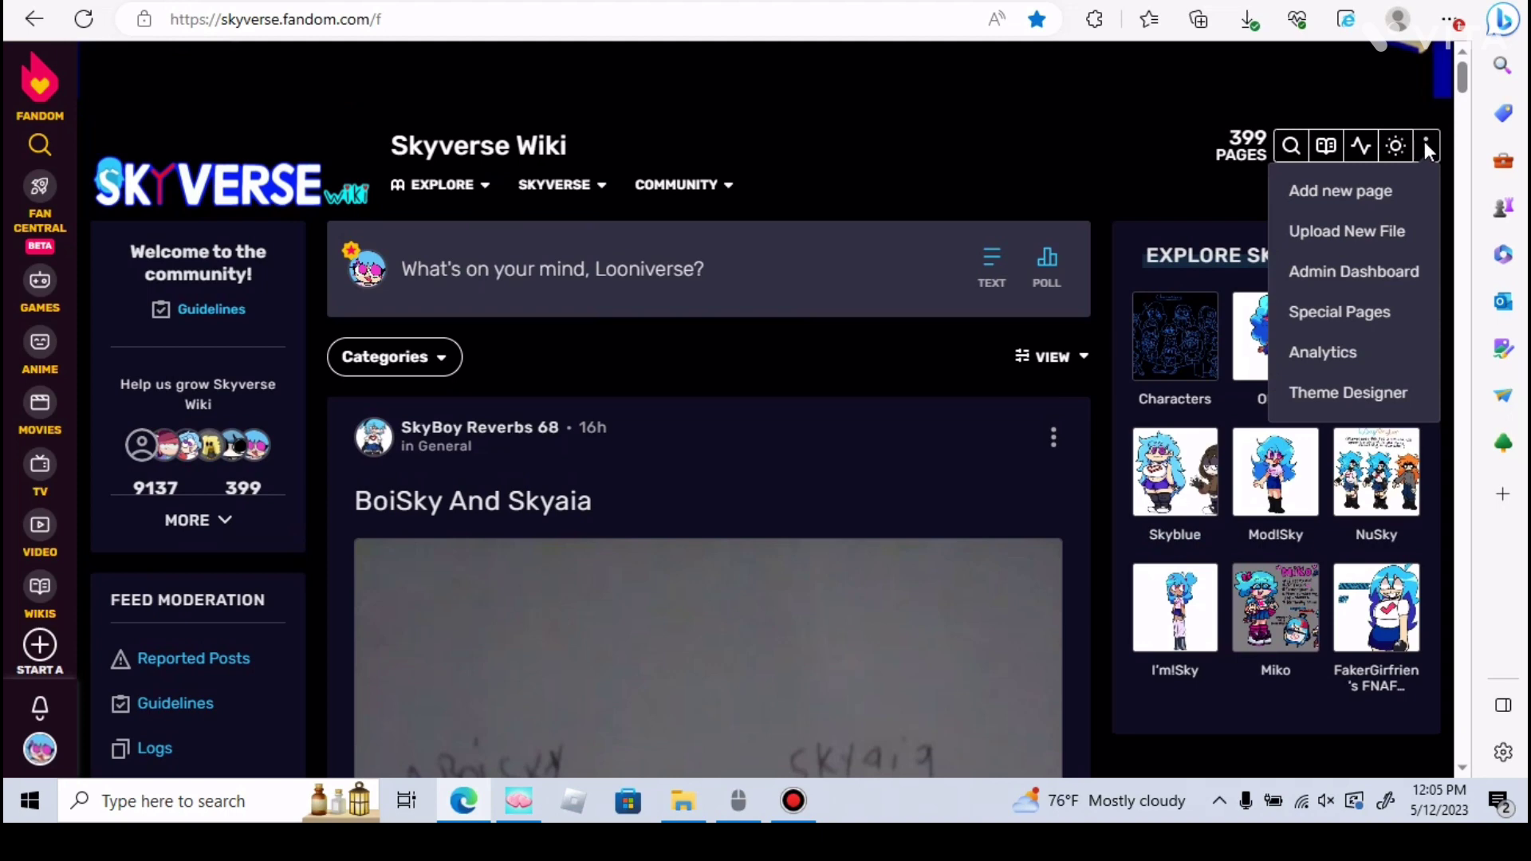
left_click(1347, 240)
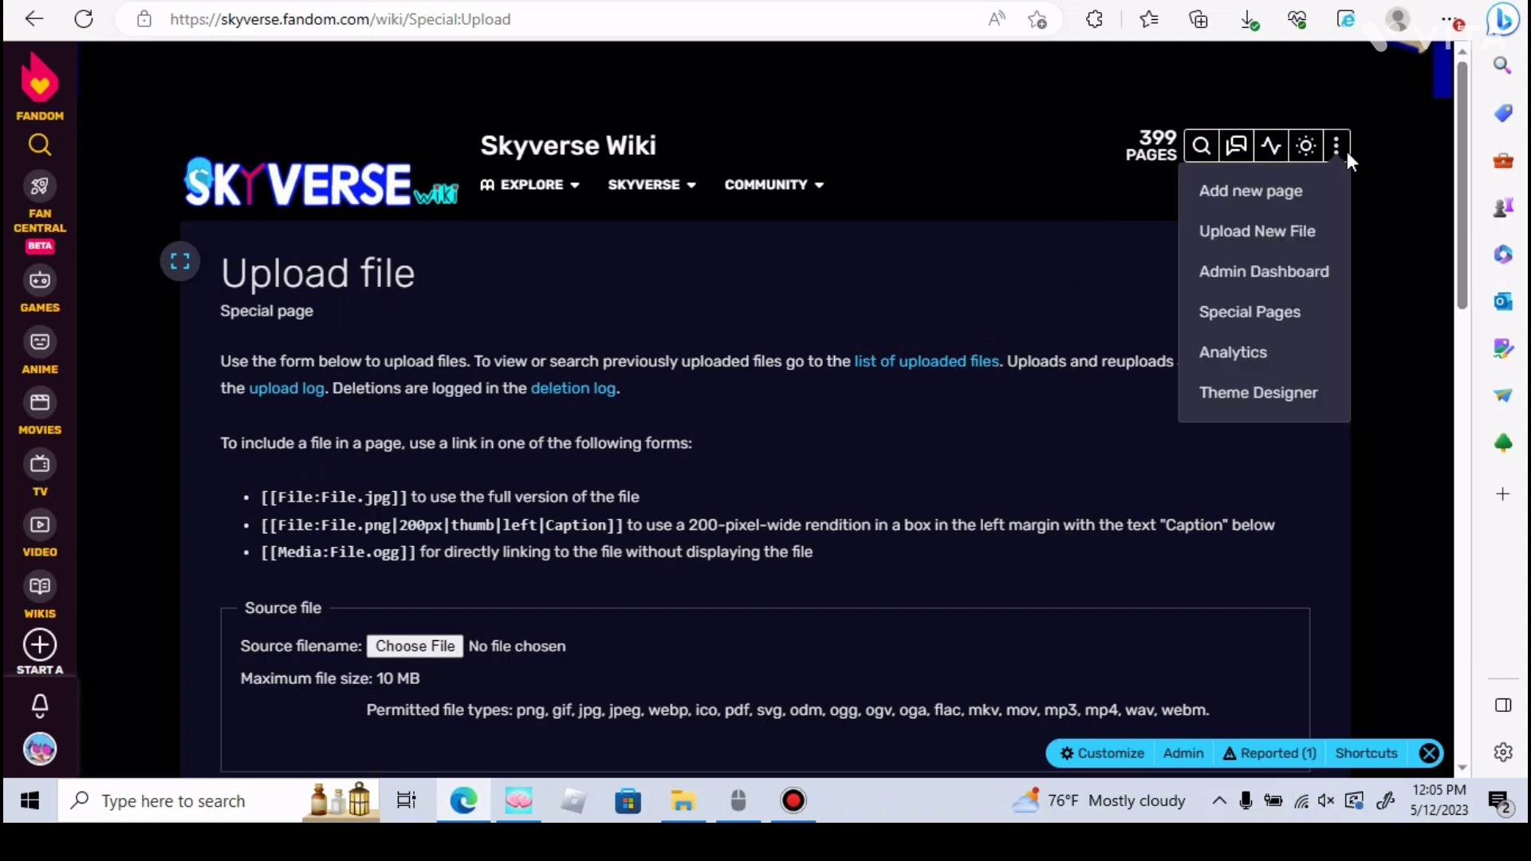
left_click(1289, 240)
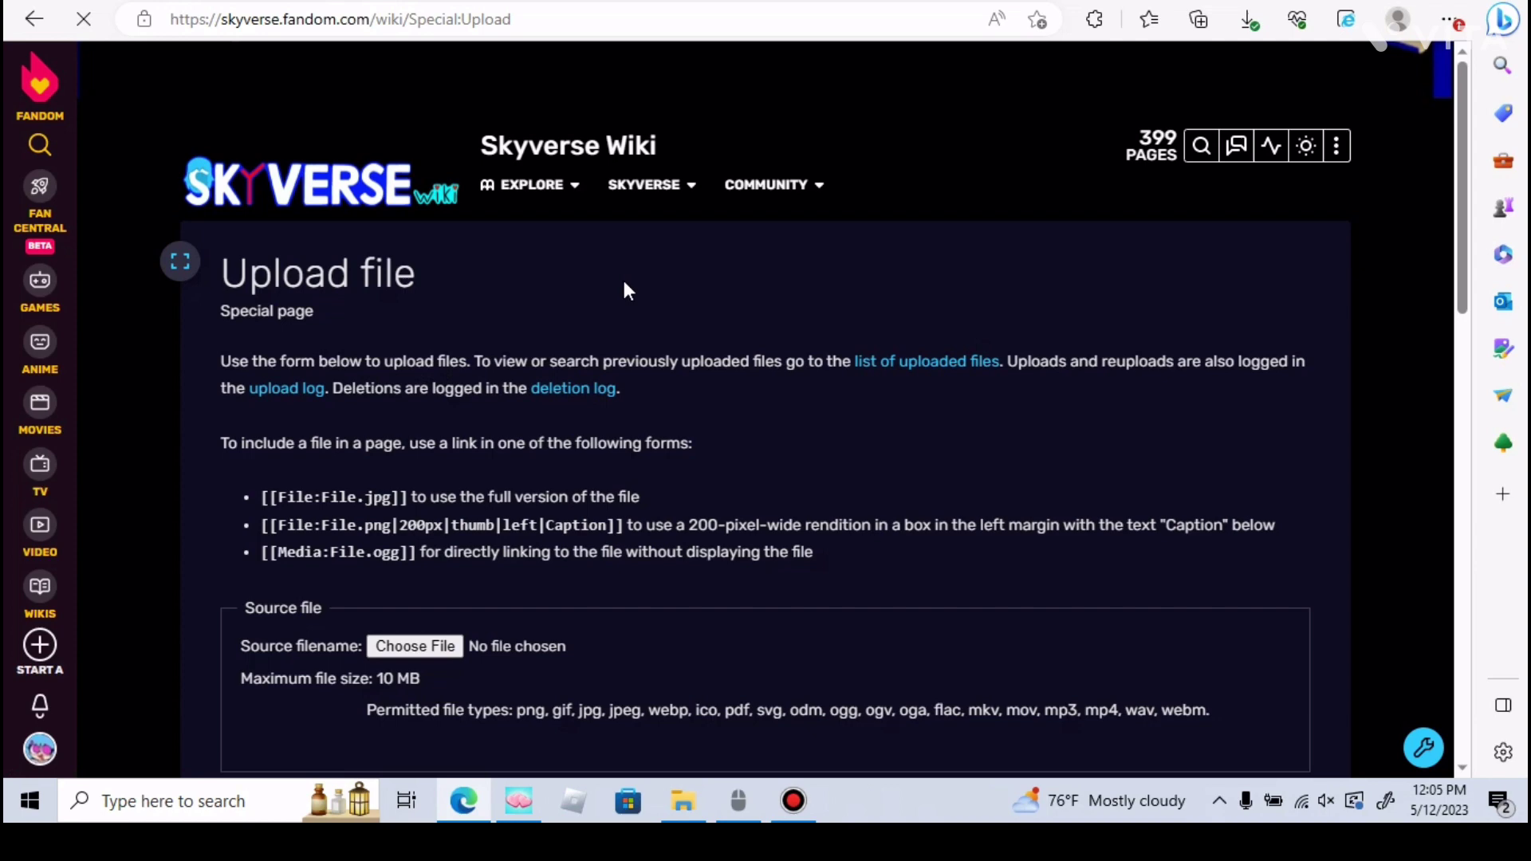
scroll(263, 608, "down", 2)
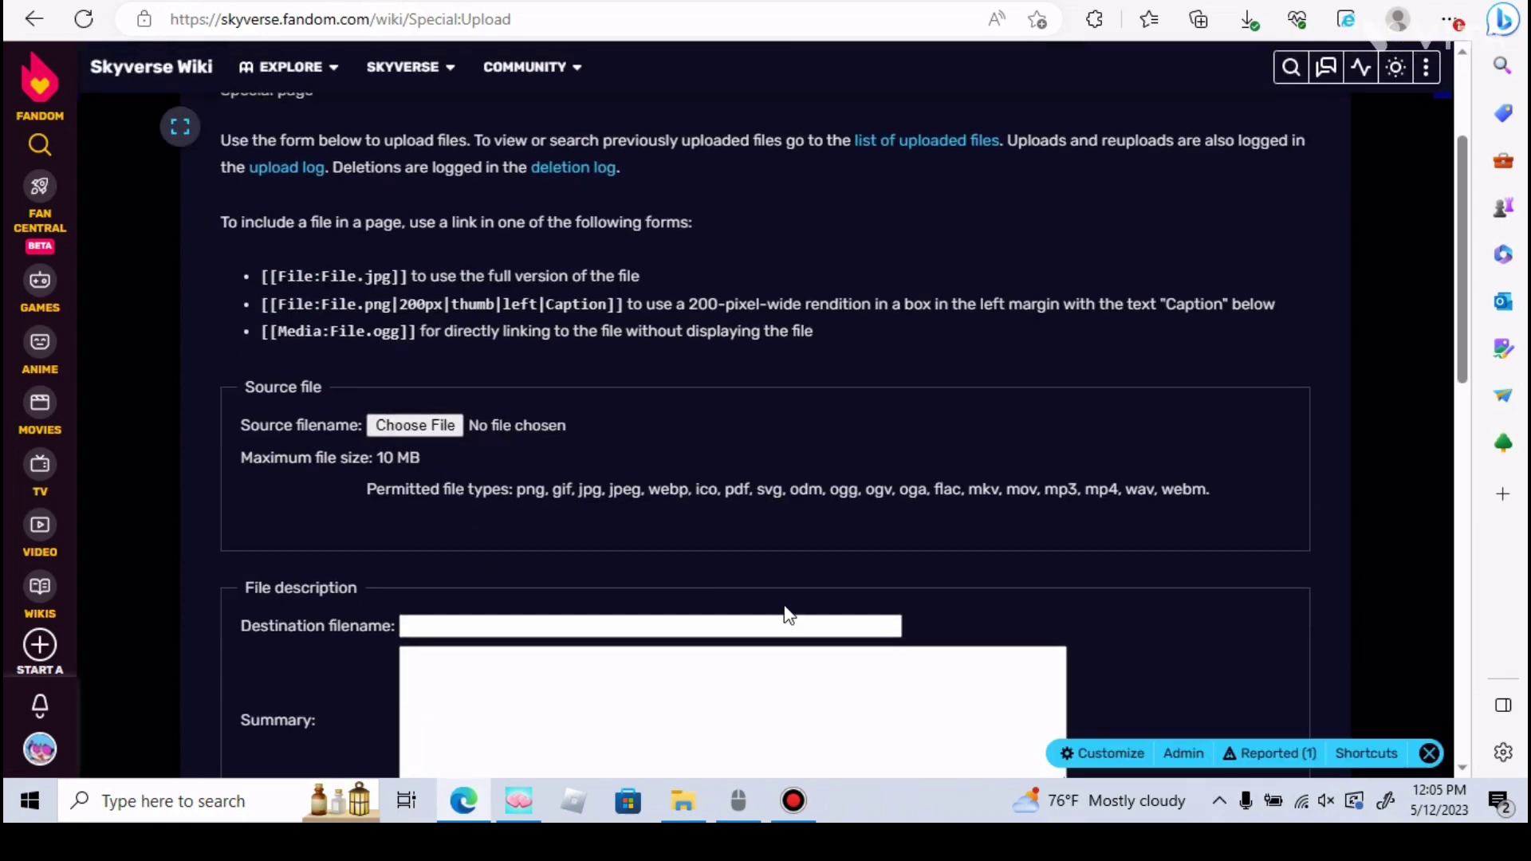
scroll(355, 304, "down", 1)
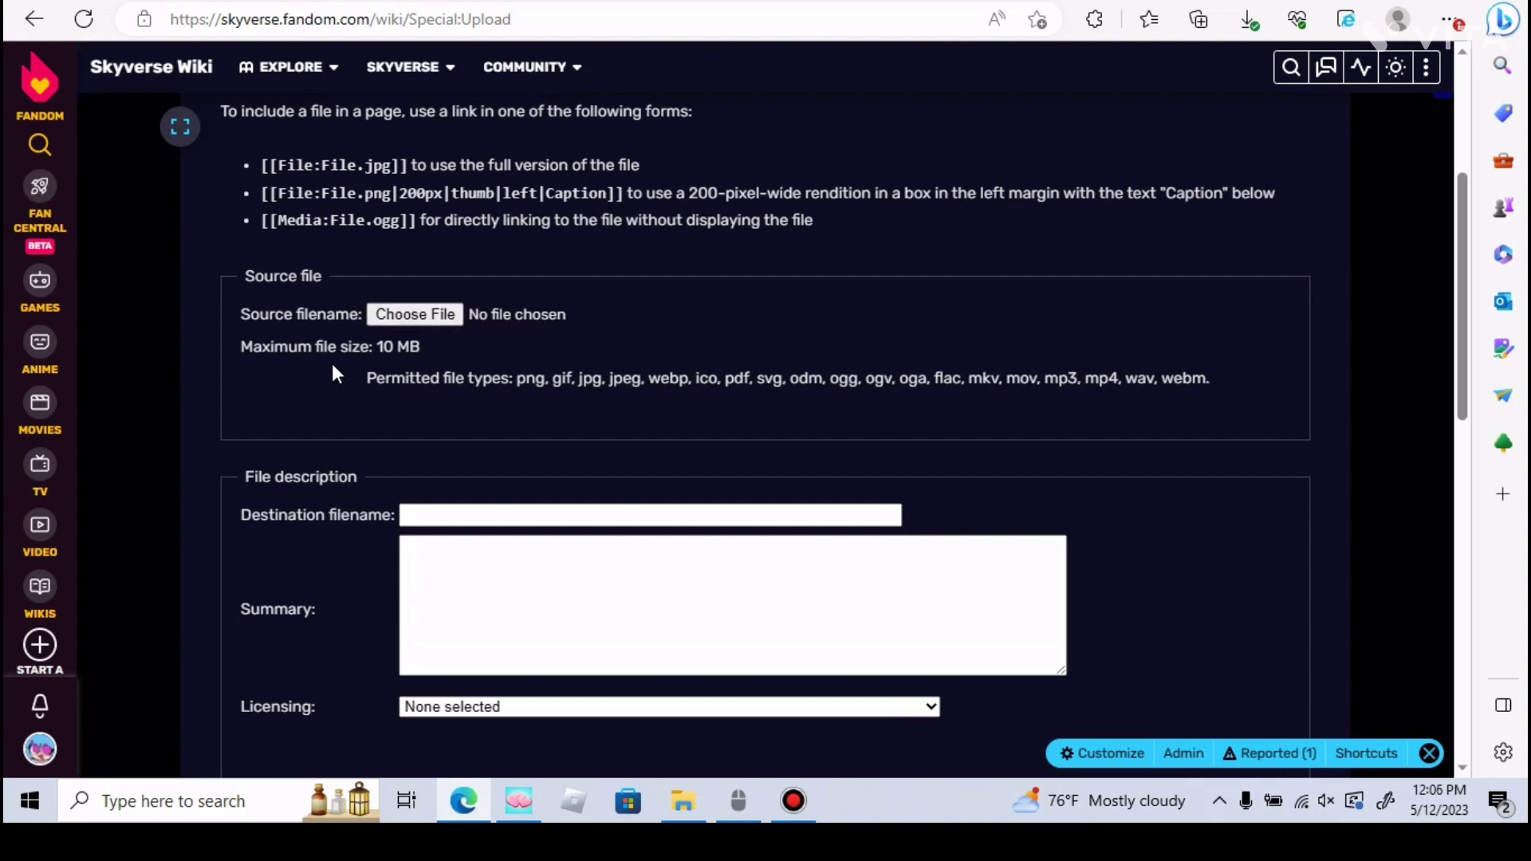
scroll(230, 419, "down", 1)
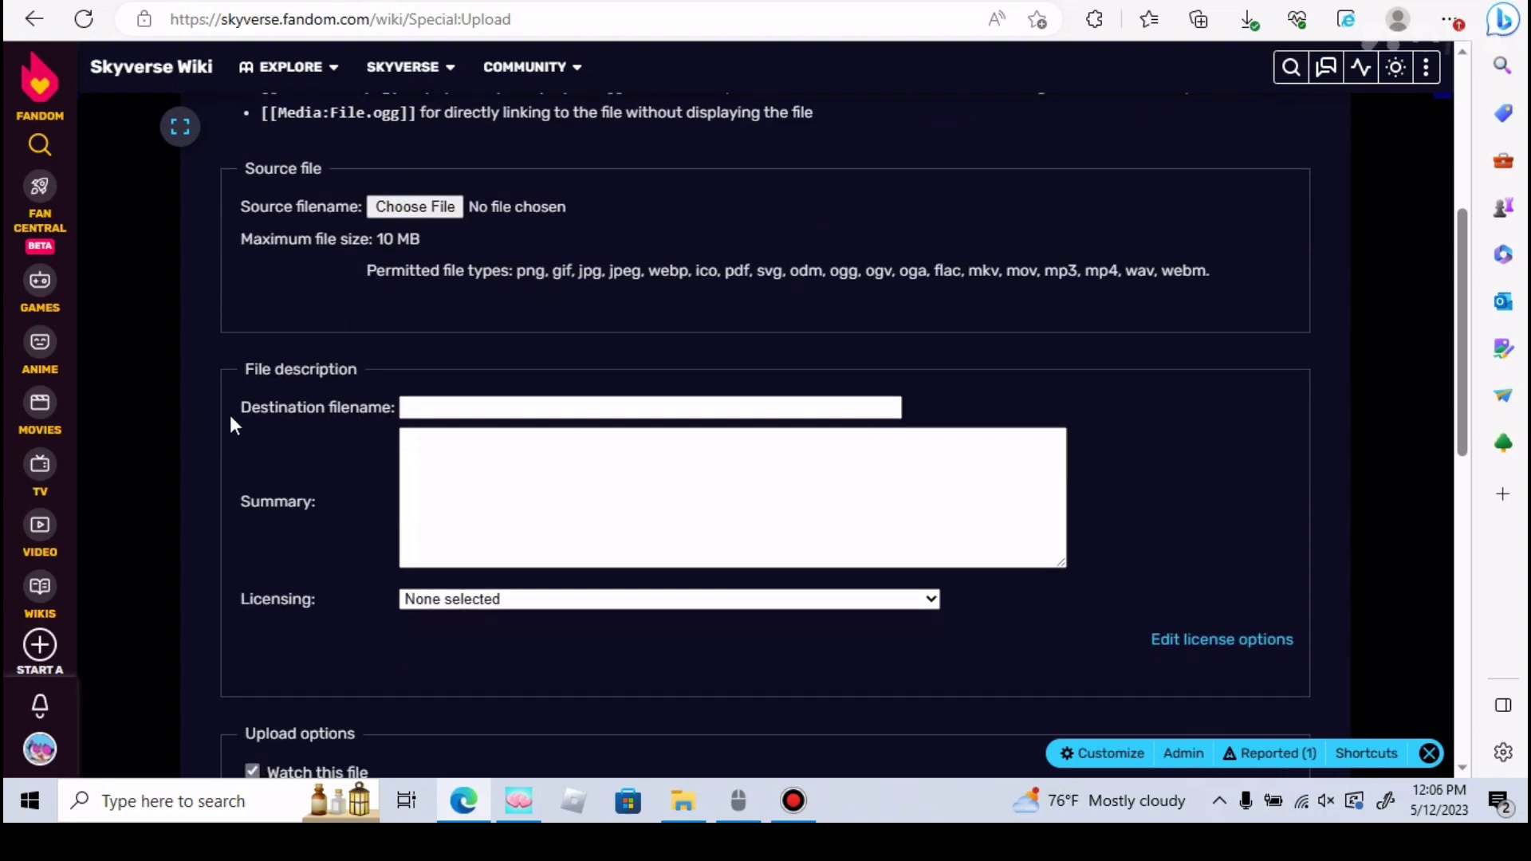
Leave the destination filename blank, attempt the upload with no file, then reopen the actions menu.
left_click(451, 409)
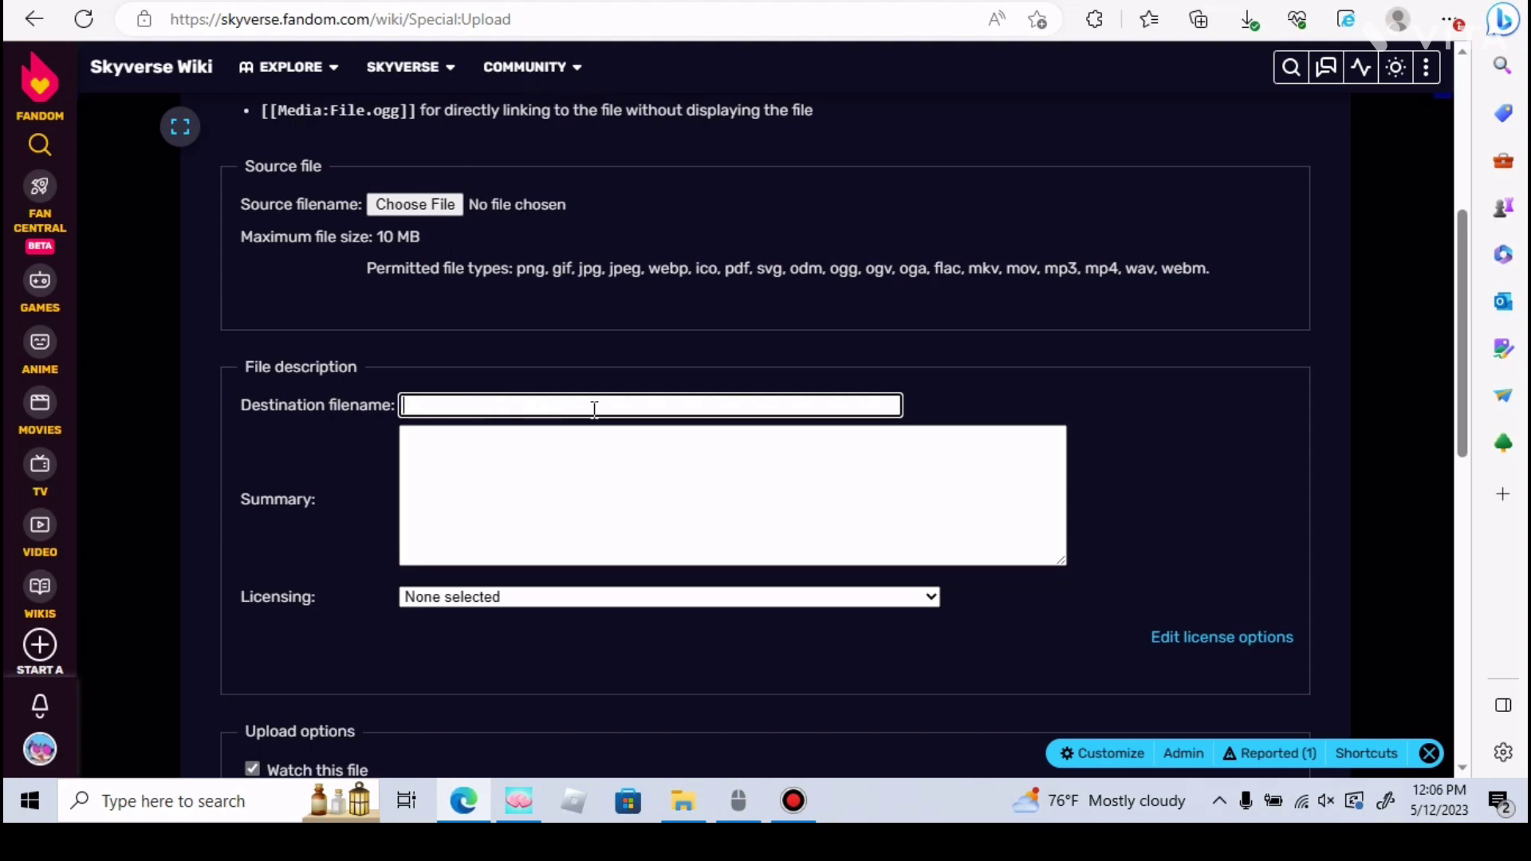
left_click(555, 355)
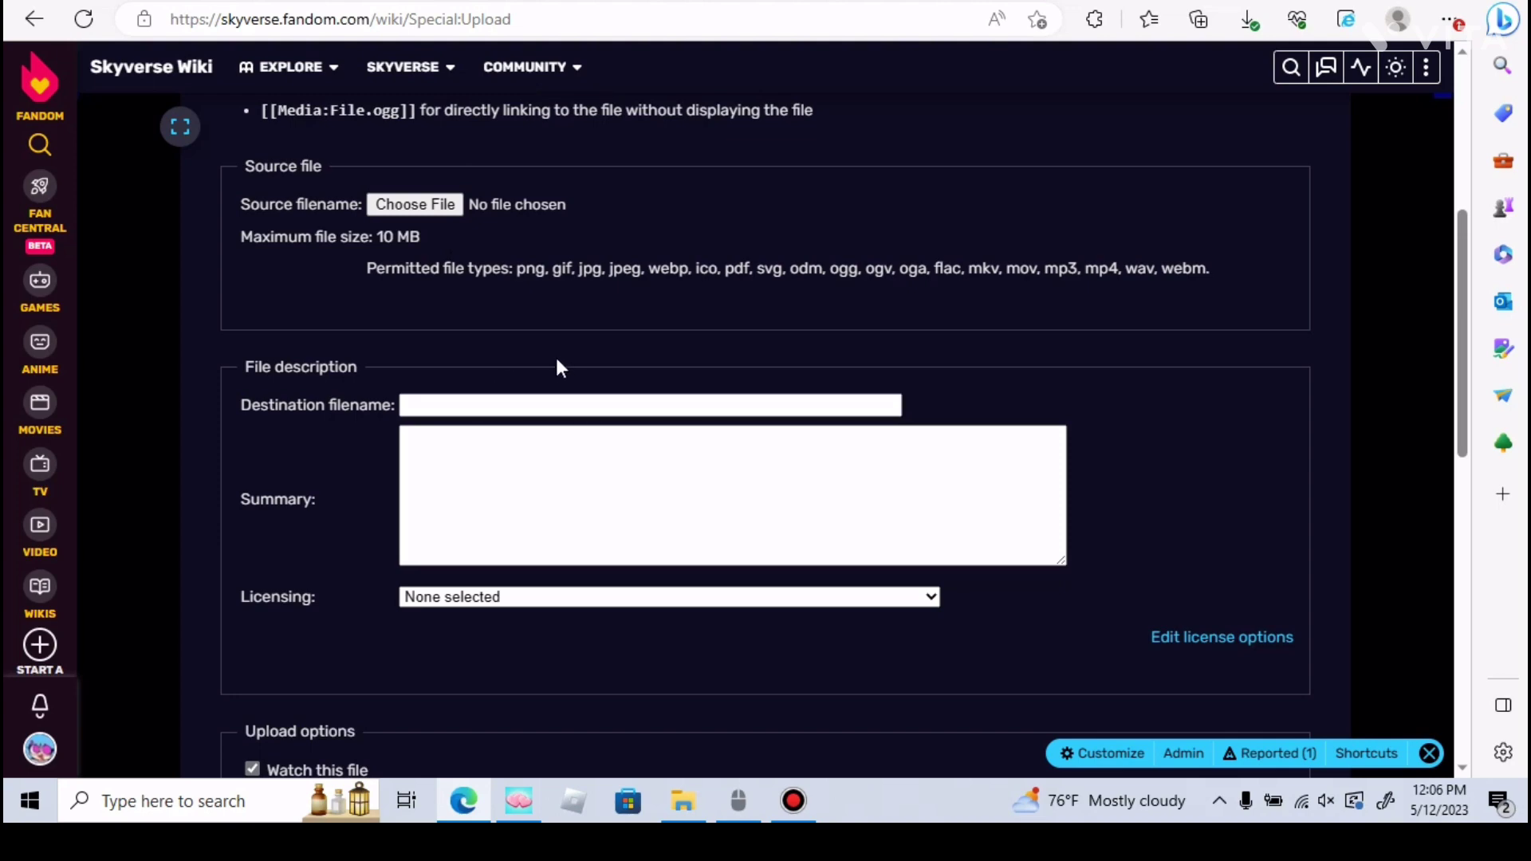
scroll(298, 415, "down", 2)
scroll(345, 586, "down", 1)
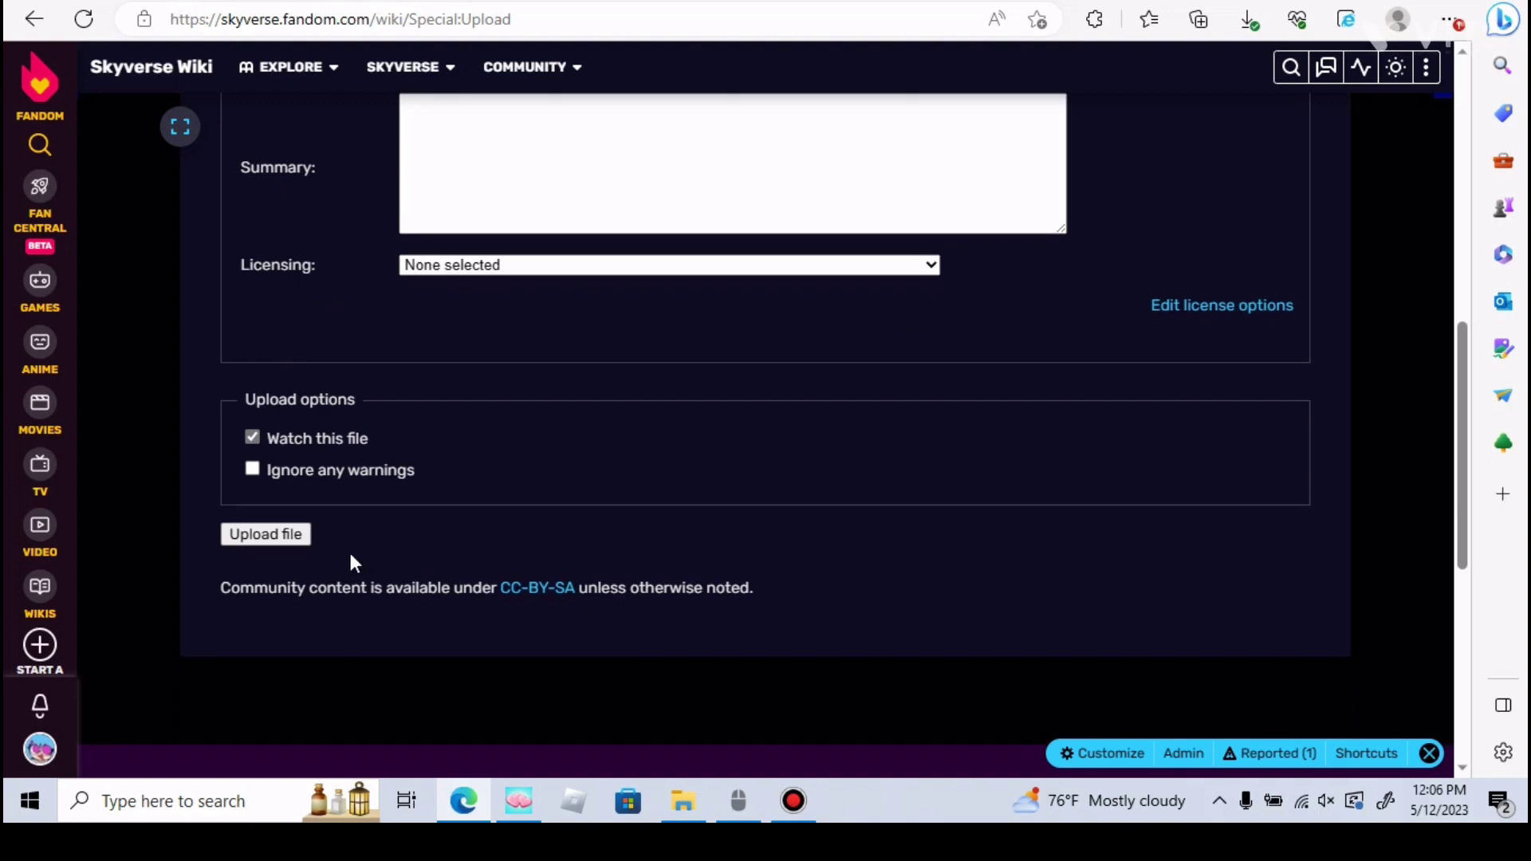
left_click(264, 535)
scroll(1292, 449, "up", 2)
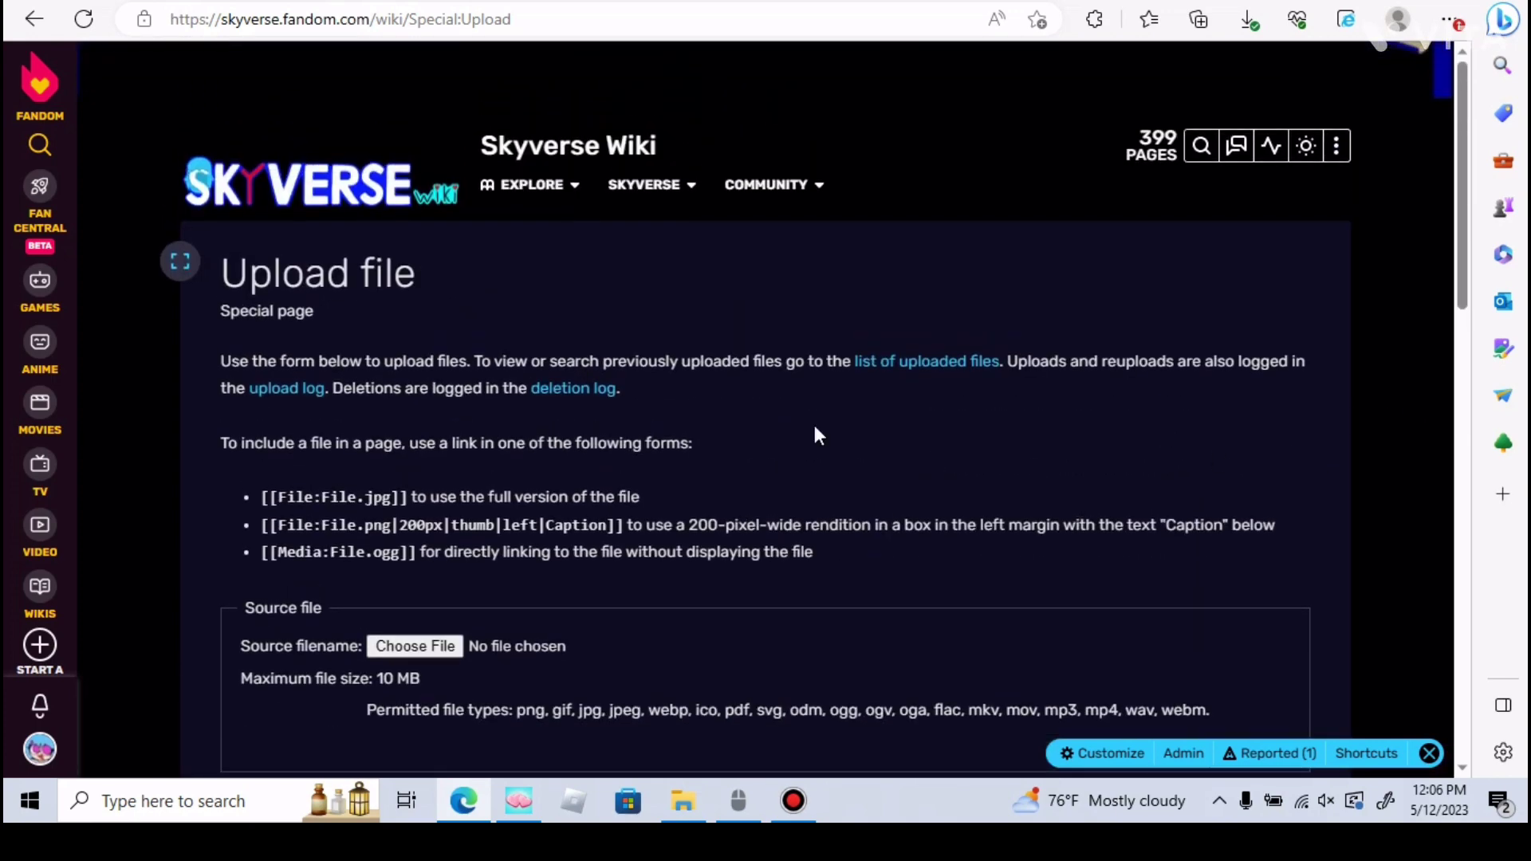
scroll(814, 434, "down", 2)
scroll(447, 485, "down", 3)
scroll(335, 298, "down", 4)
scroll(503, 410, "up", 2)
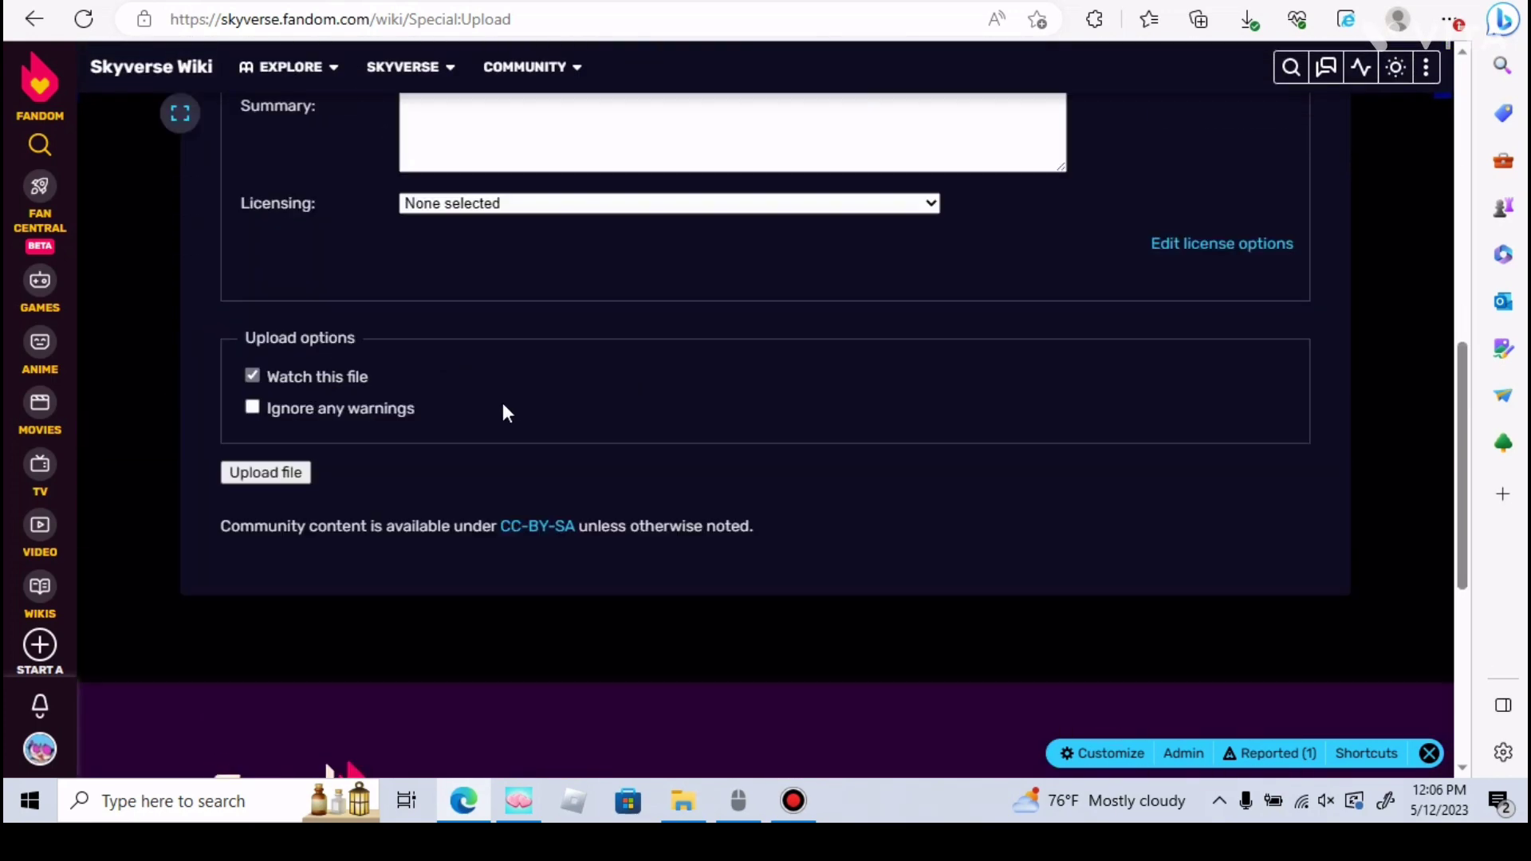
scroll(670, 479, "up", 4)
scroll(671, 479, "up", 3)
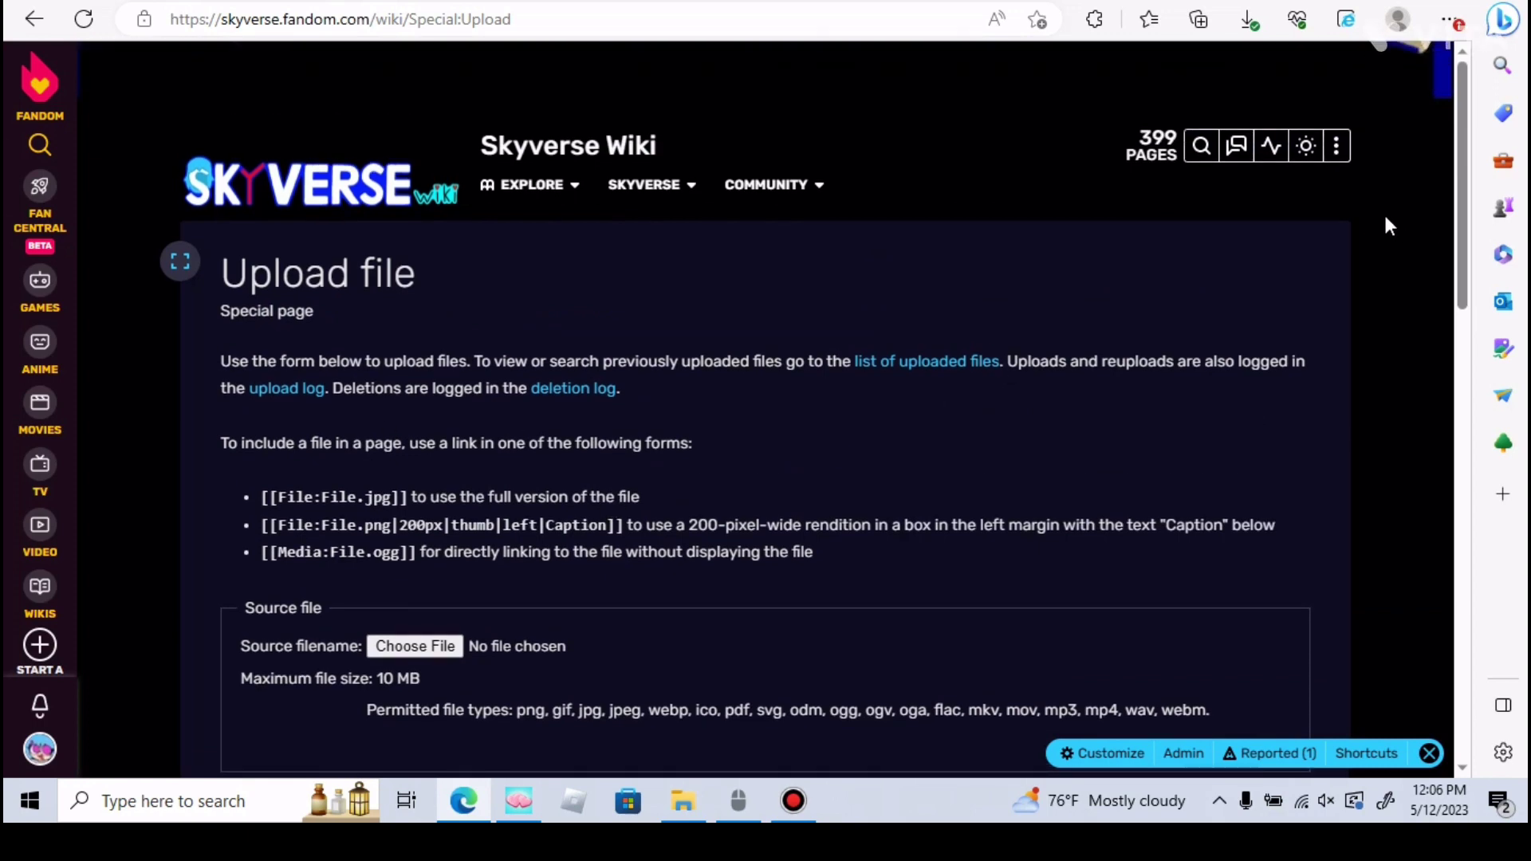
left_click(1348, 153)
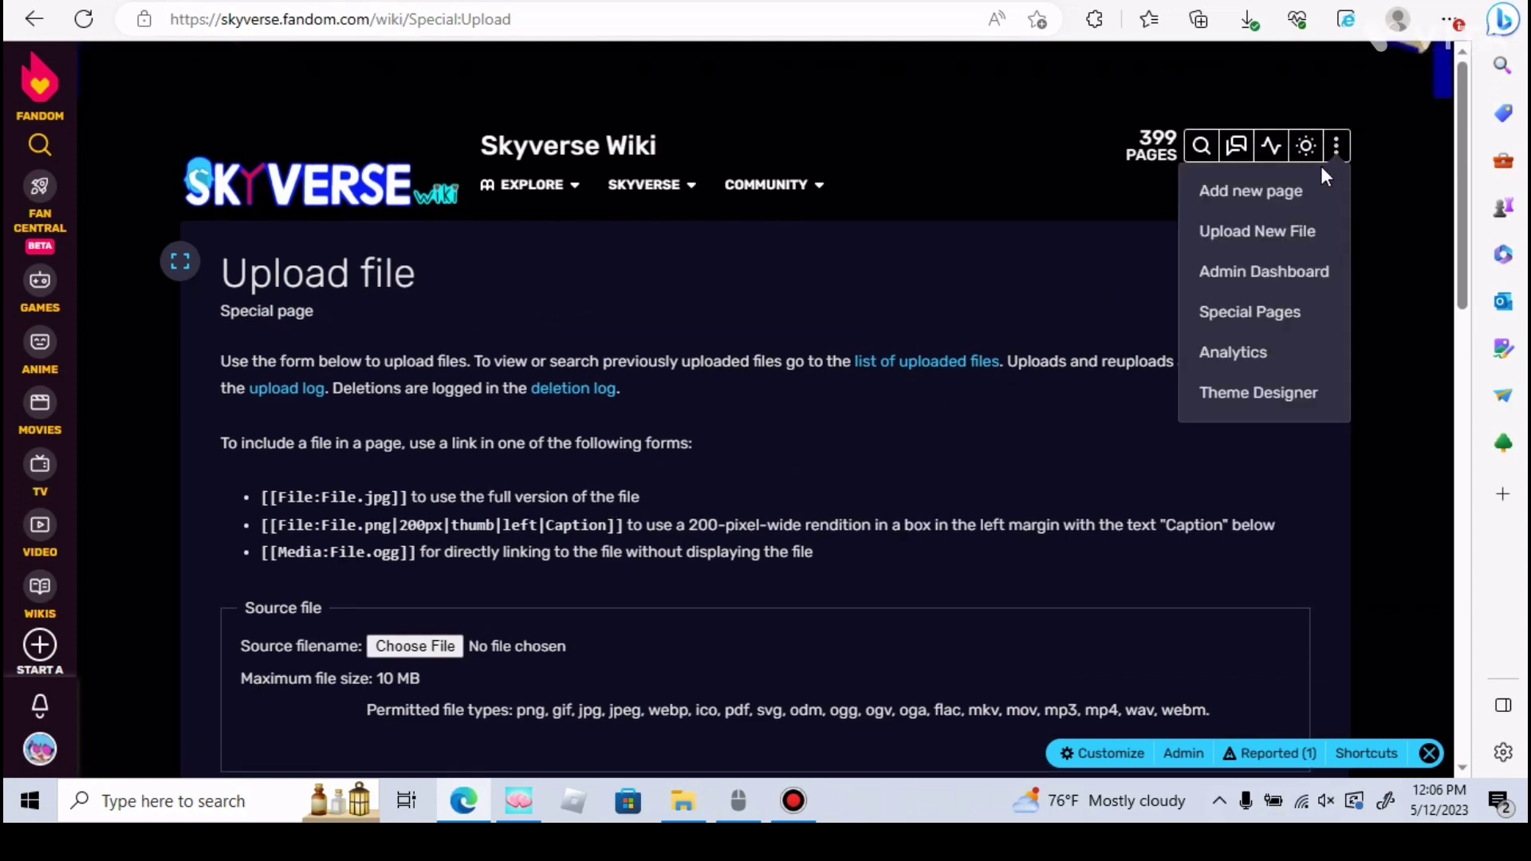
Create a new article titled 'Dhgfeah' and open it in the visual editor.
left_click(1301, 193)
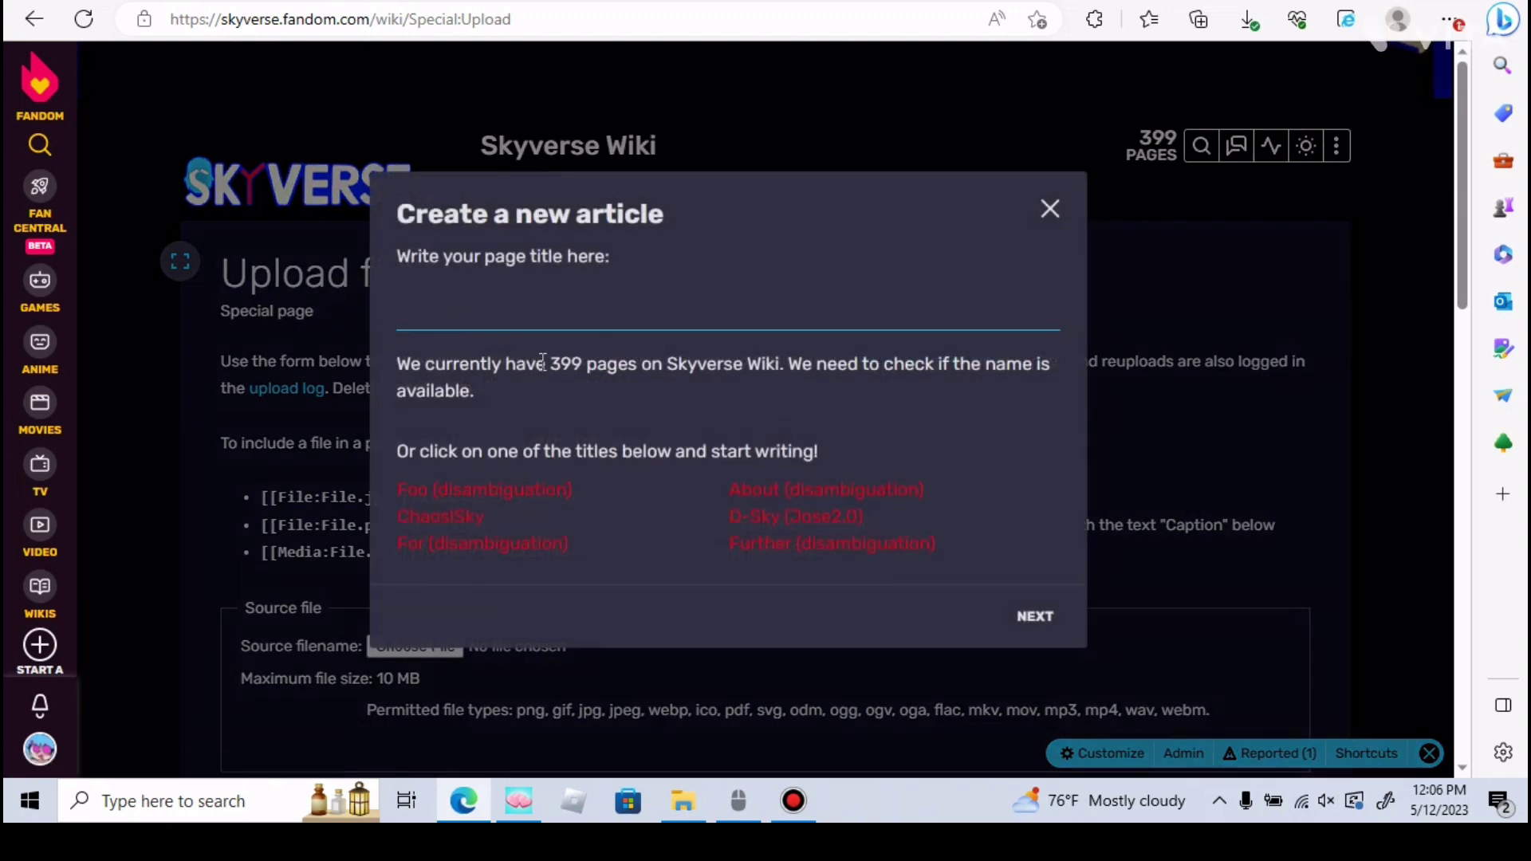
left_click(489, 300)
type("dhgfeah")
left_click(1021, 621)
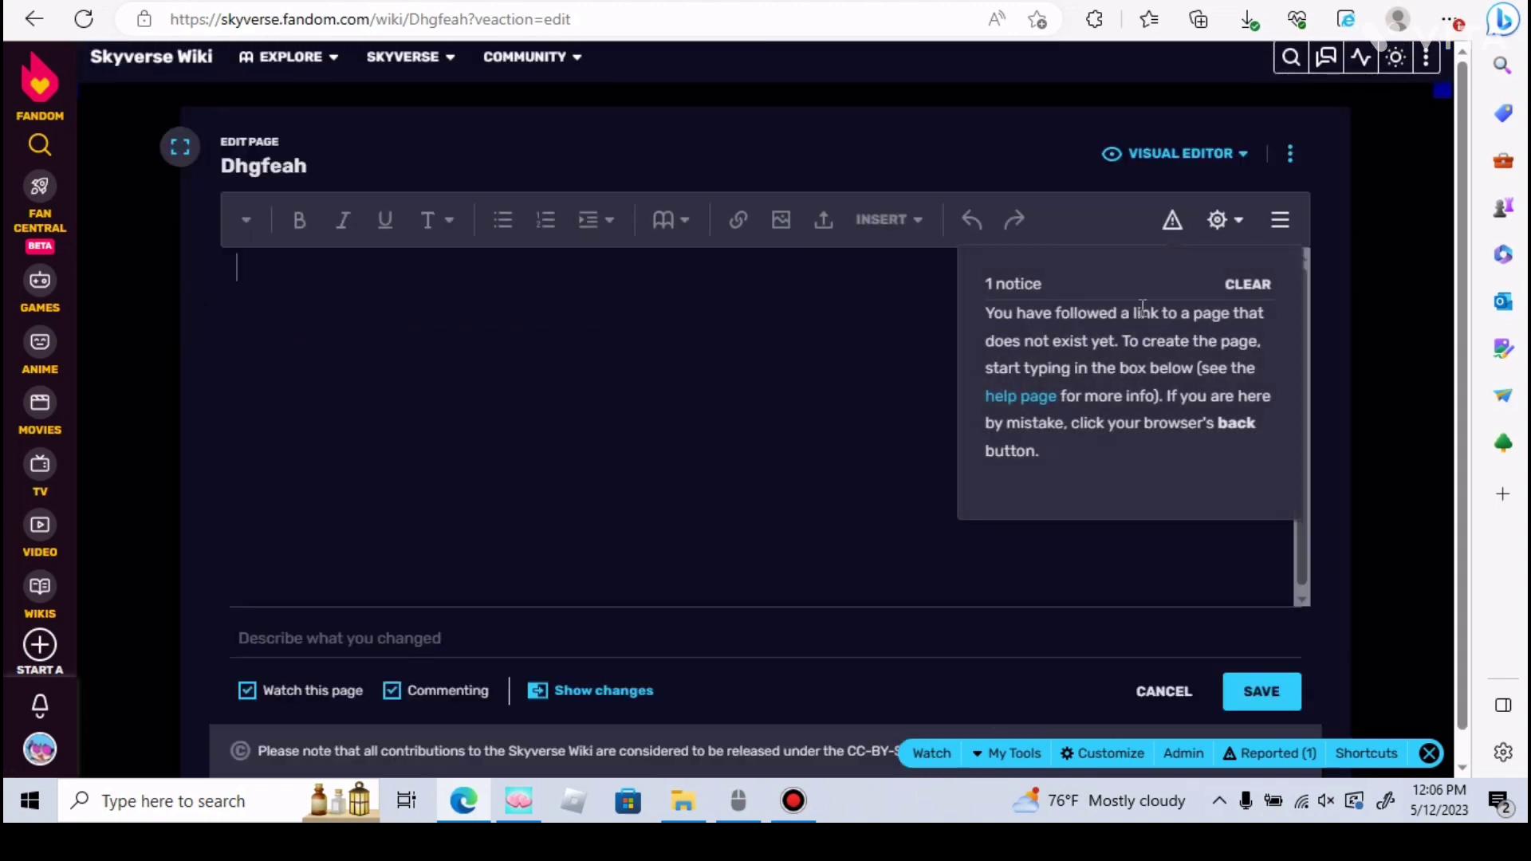
Clear the notice about the page not existing yet.
left_click(1233, 287)
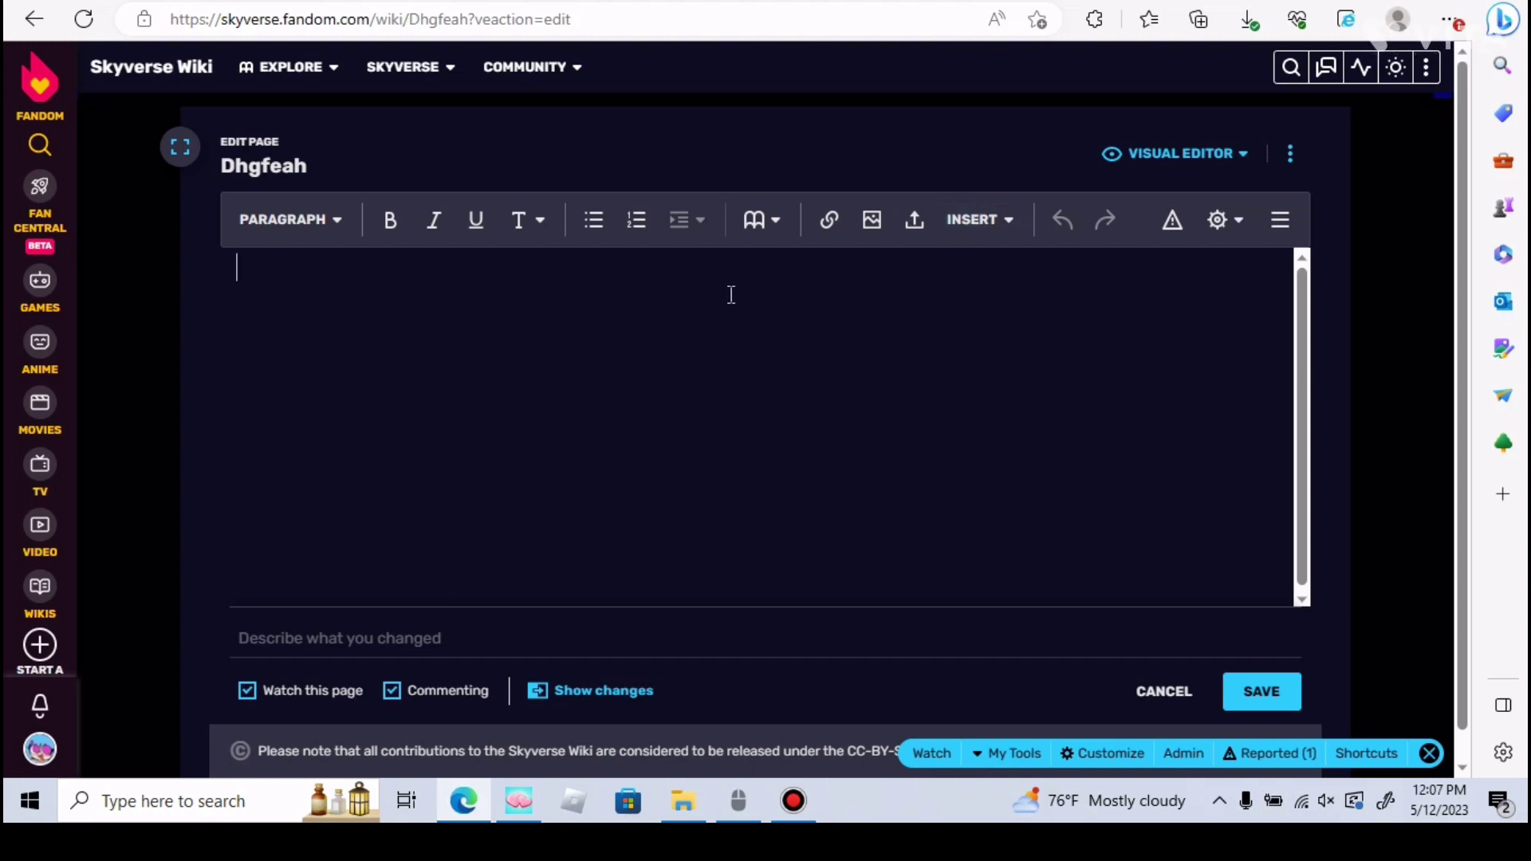
Insert a Character template and begin entering the character's name.
left_click(966, 244)
left_click(1003, 321)
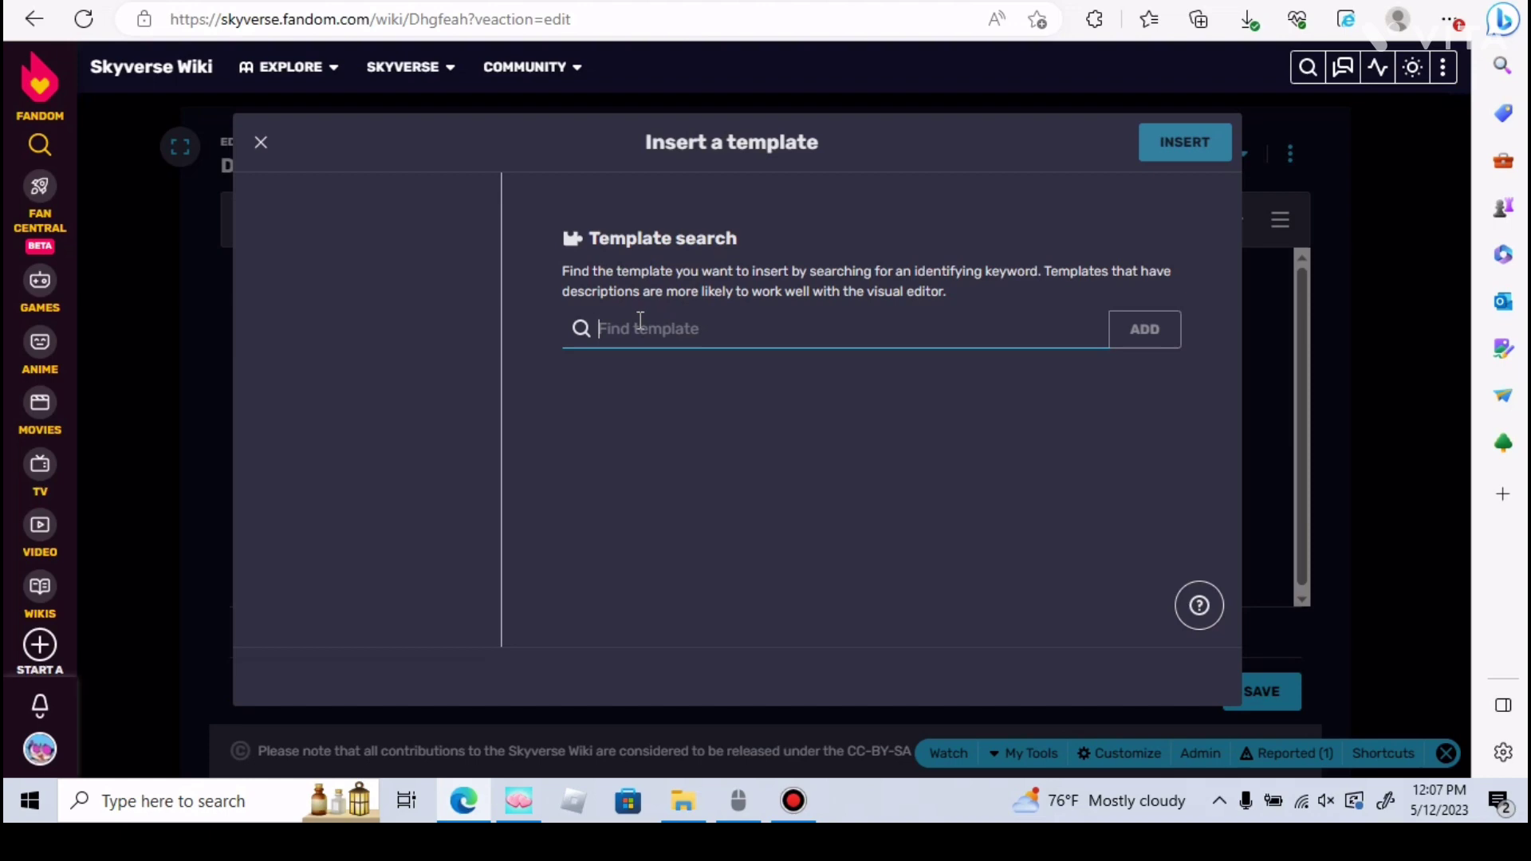
type("c")
left_click(635, 223)
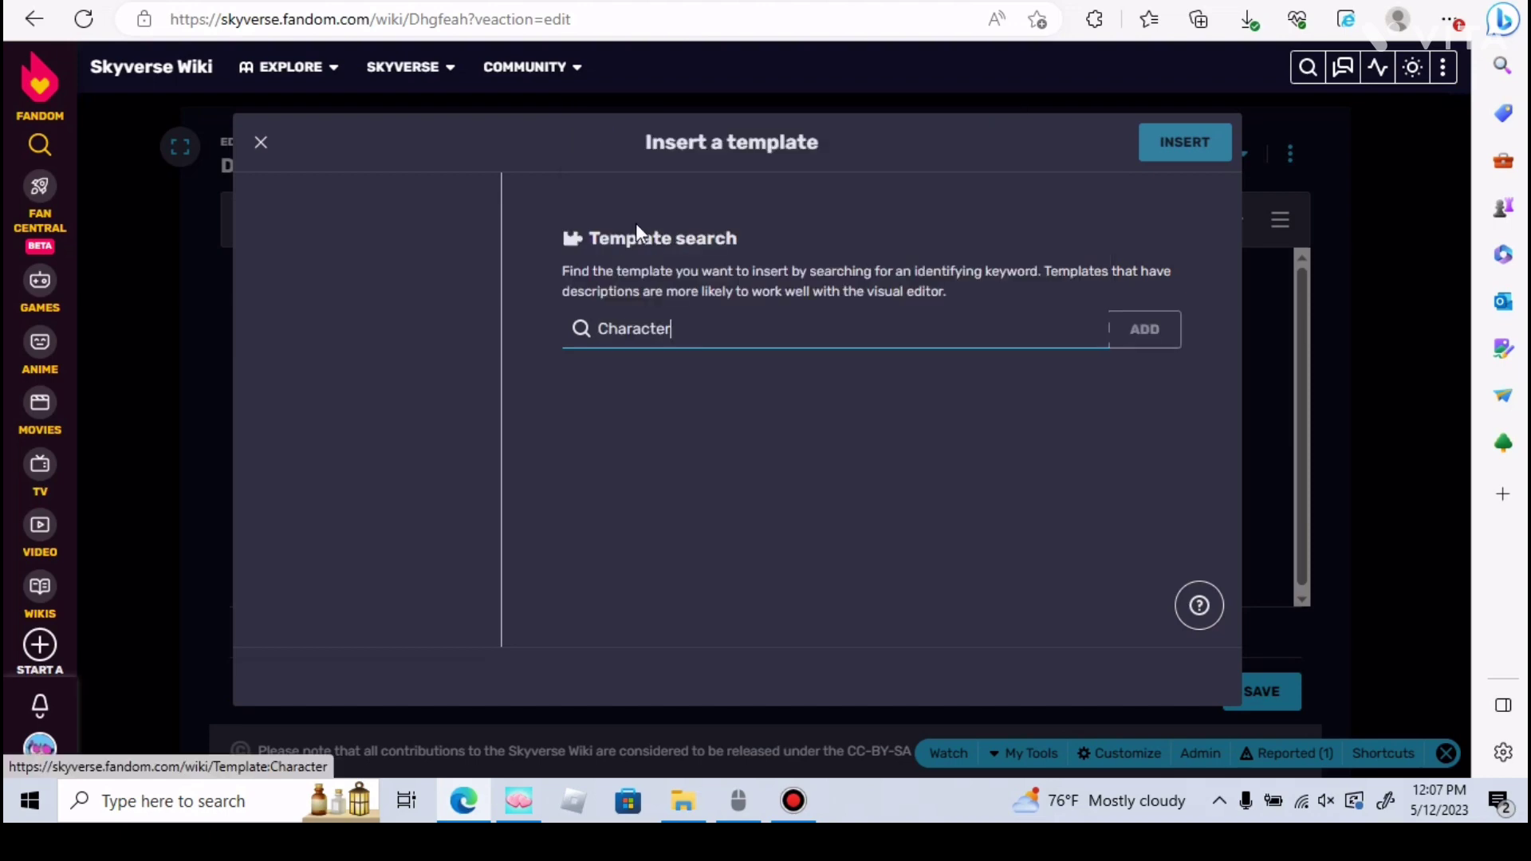
scroll(794, 615, "down", 2)
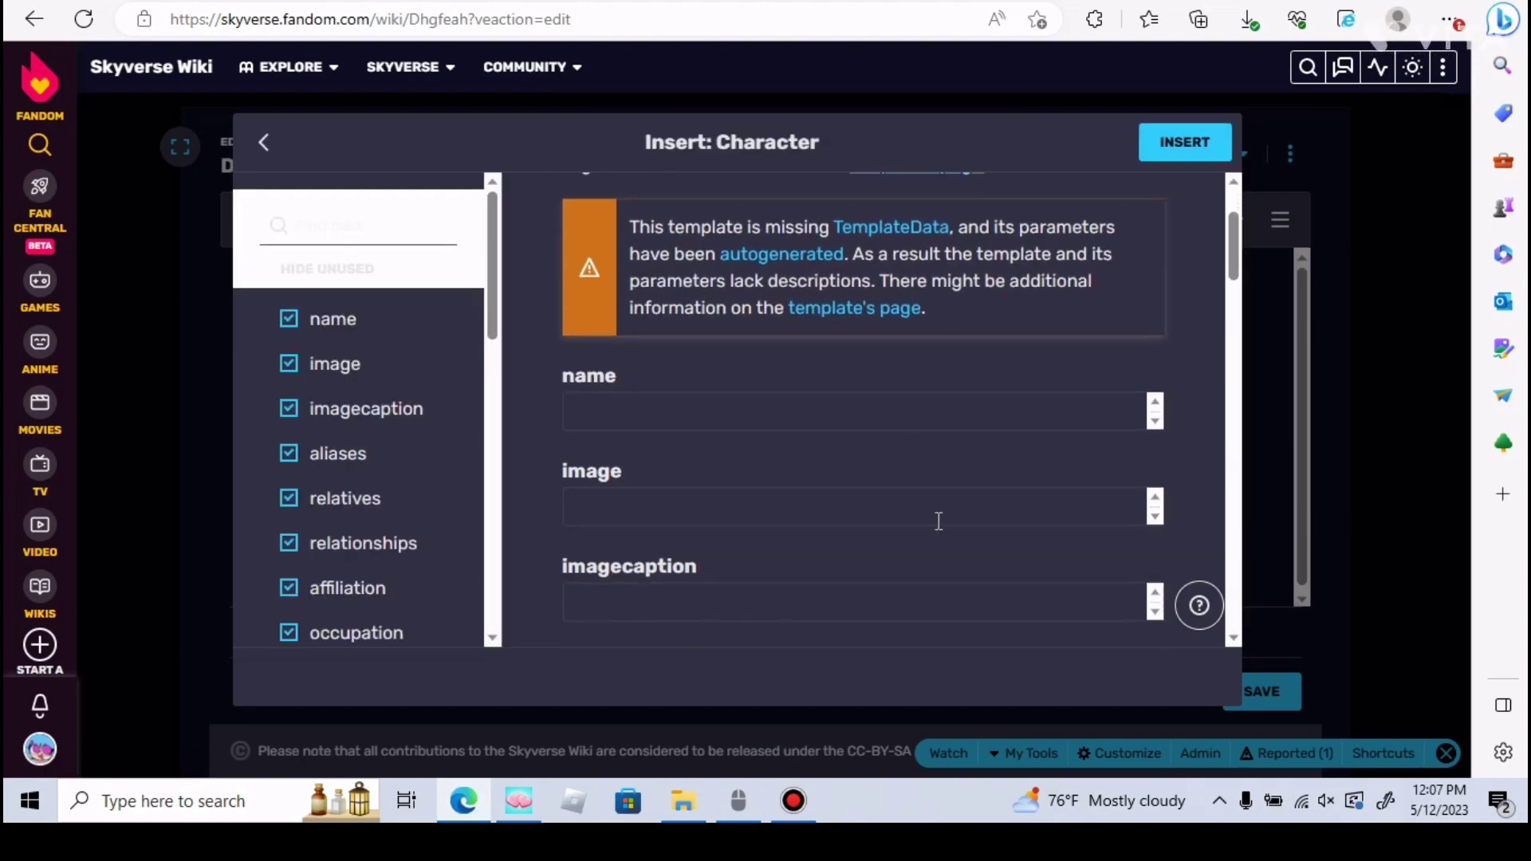
left_click(719, 407)
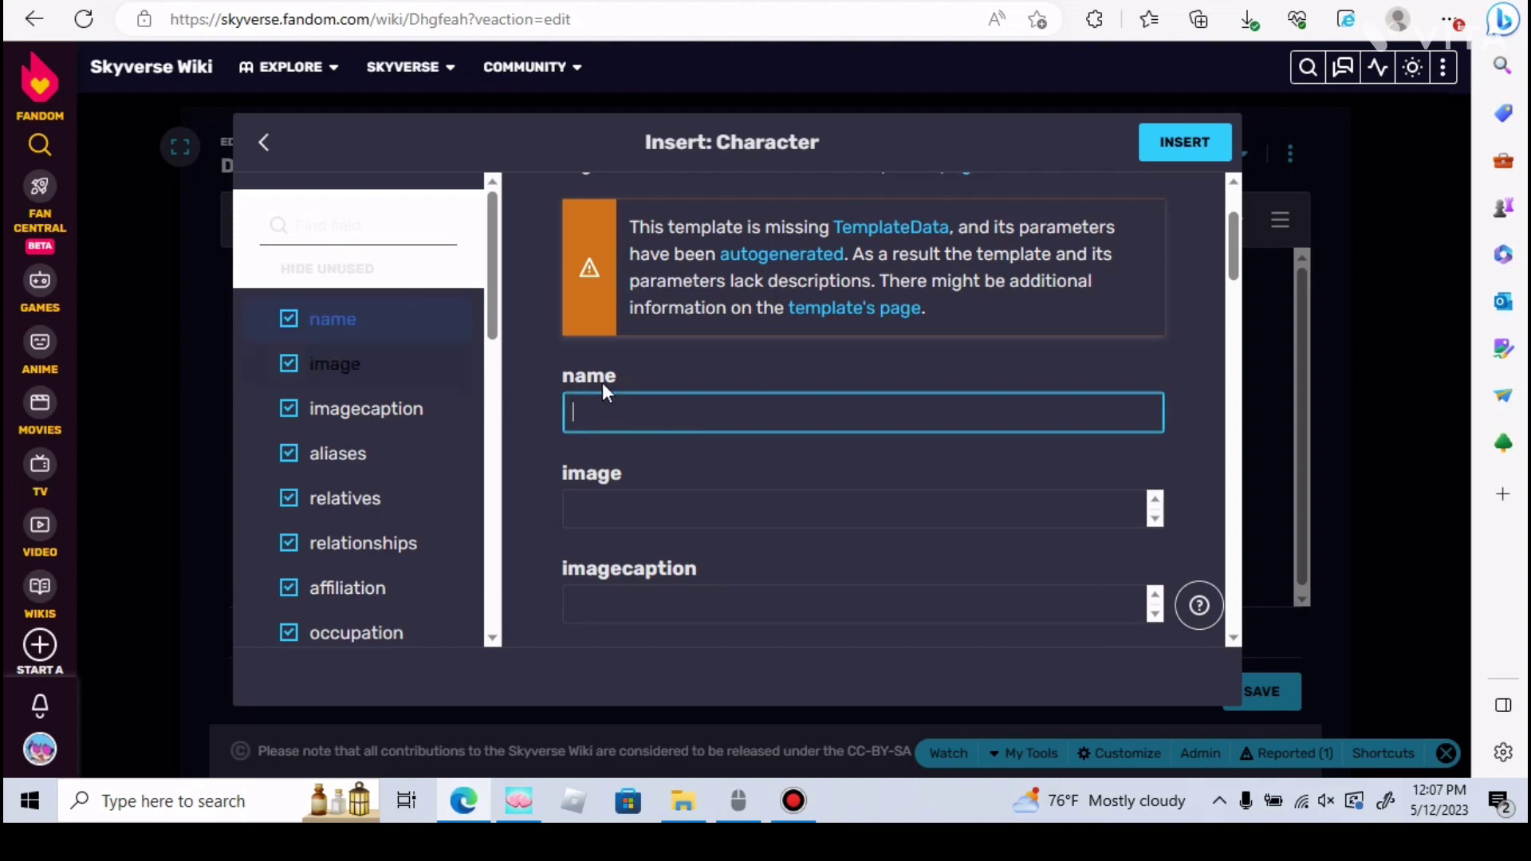
scroll(603, 382, "down", 2)
scroll(604, 444, "down", 2)
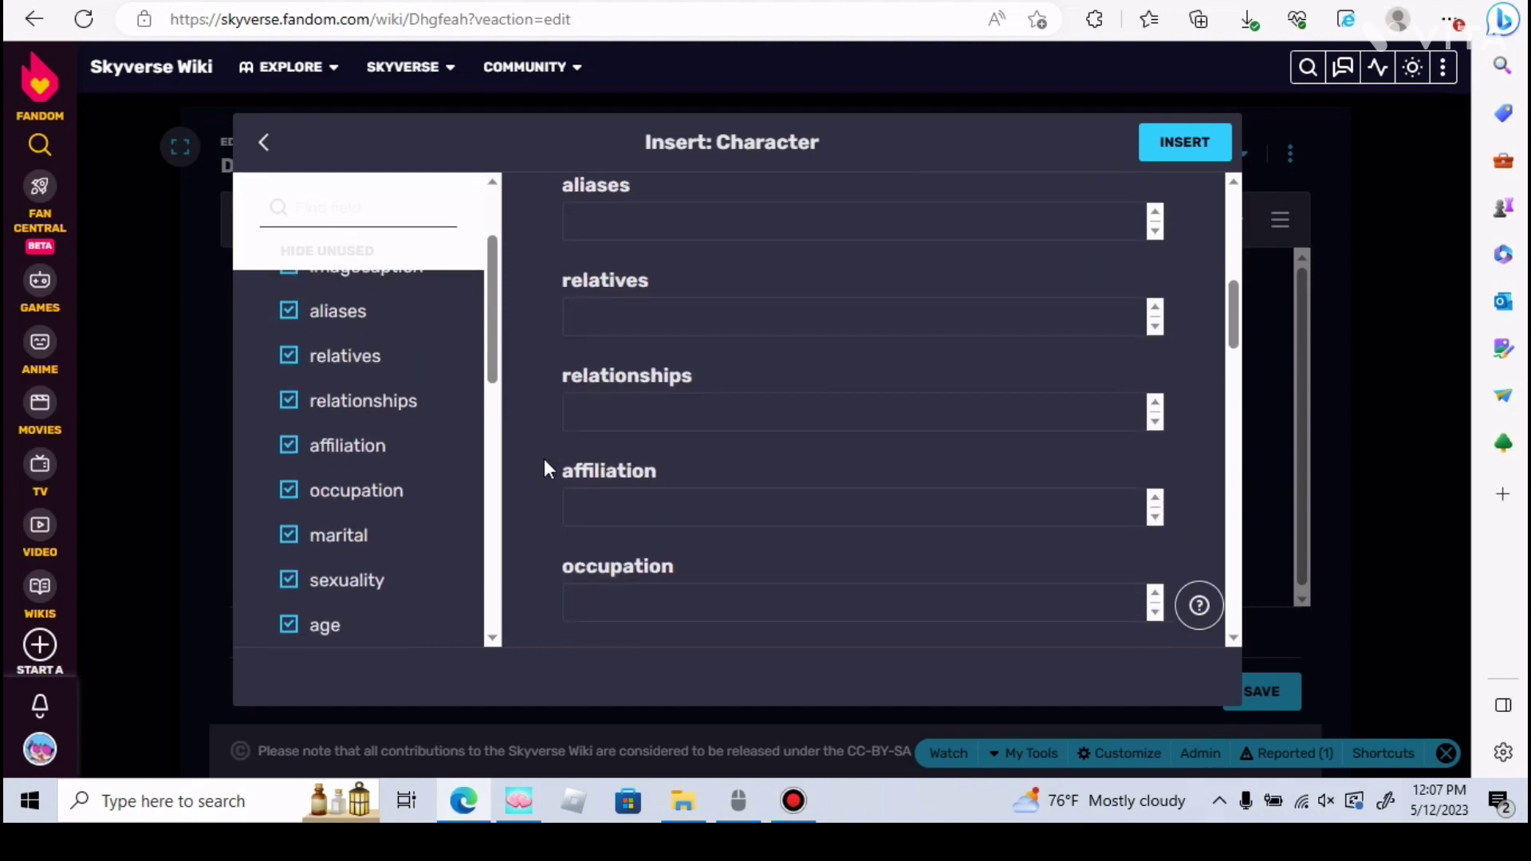
scroll(539, 461, "down", 4)
scroll(539, 456, "down", 3)
scroll(540, 457, "down", 3)
scroll(574, 386, "down", 2)
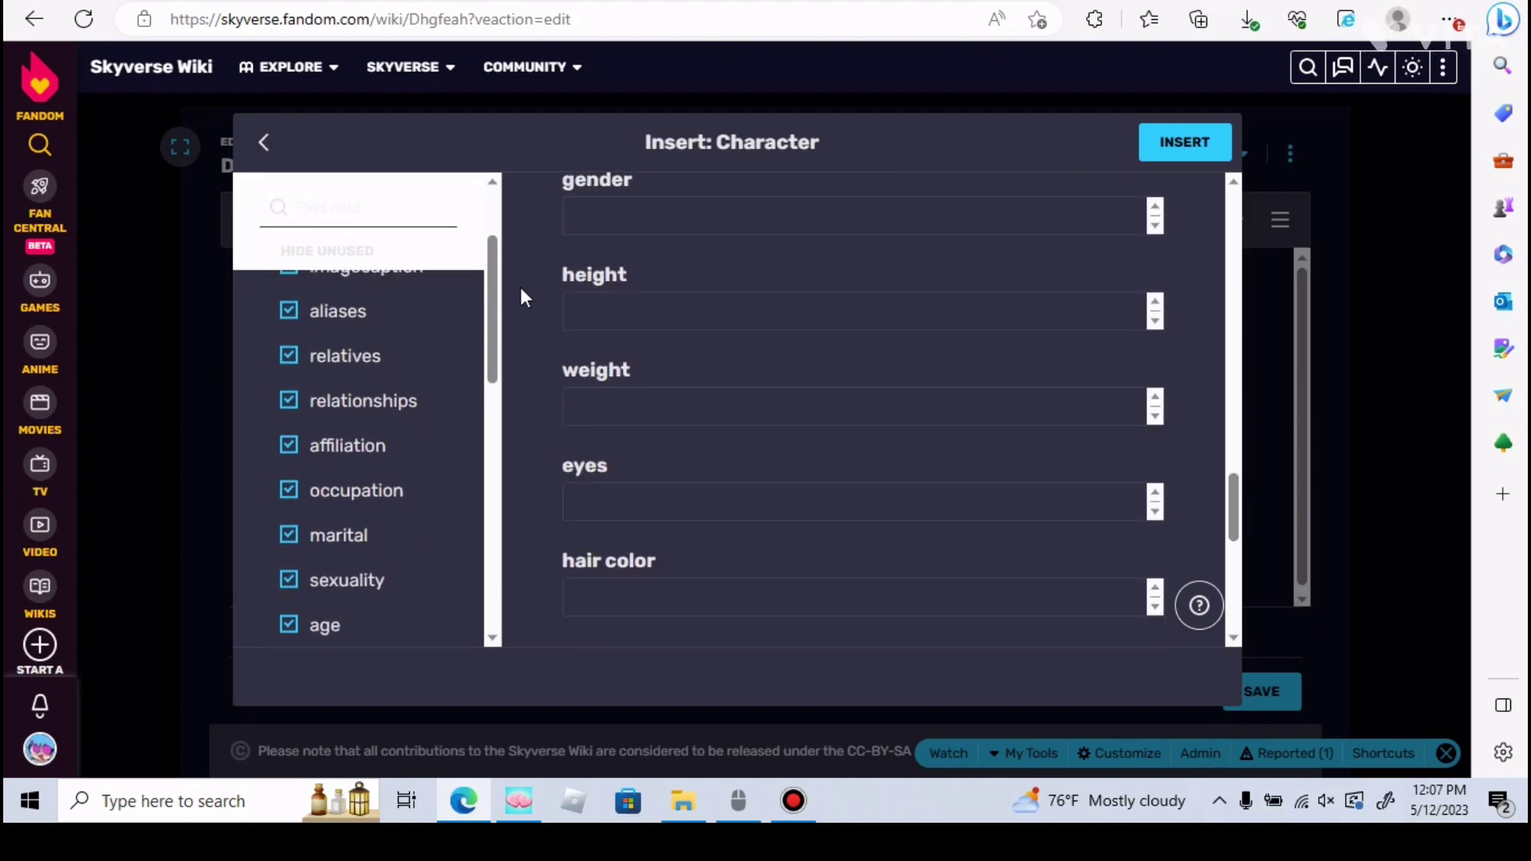
scroll(545, 362, "down", 4)
scroll(543, 358, "up", 2)
scroll(542, 359, "up", 6)
scroll(539, 360, "up", 6)
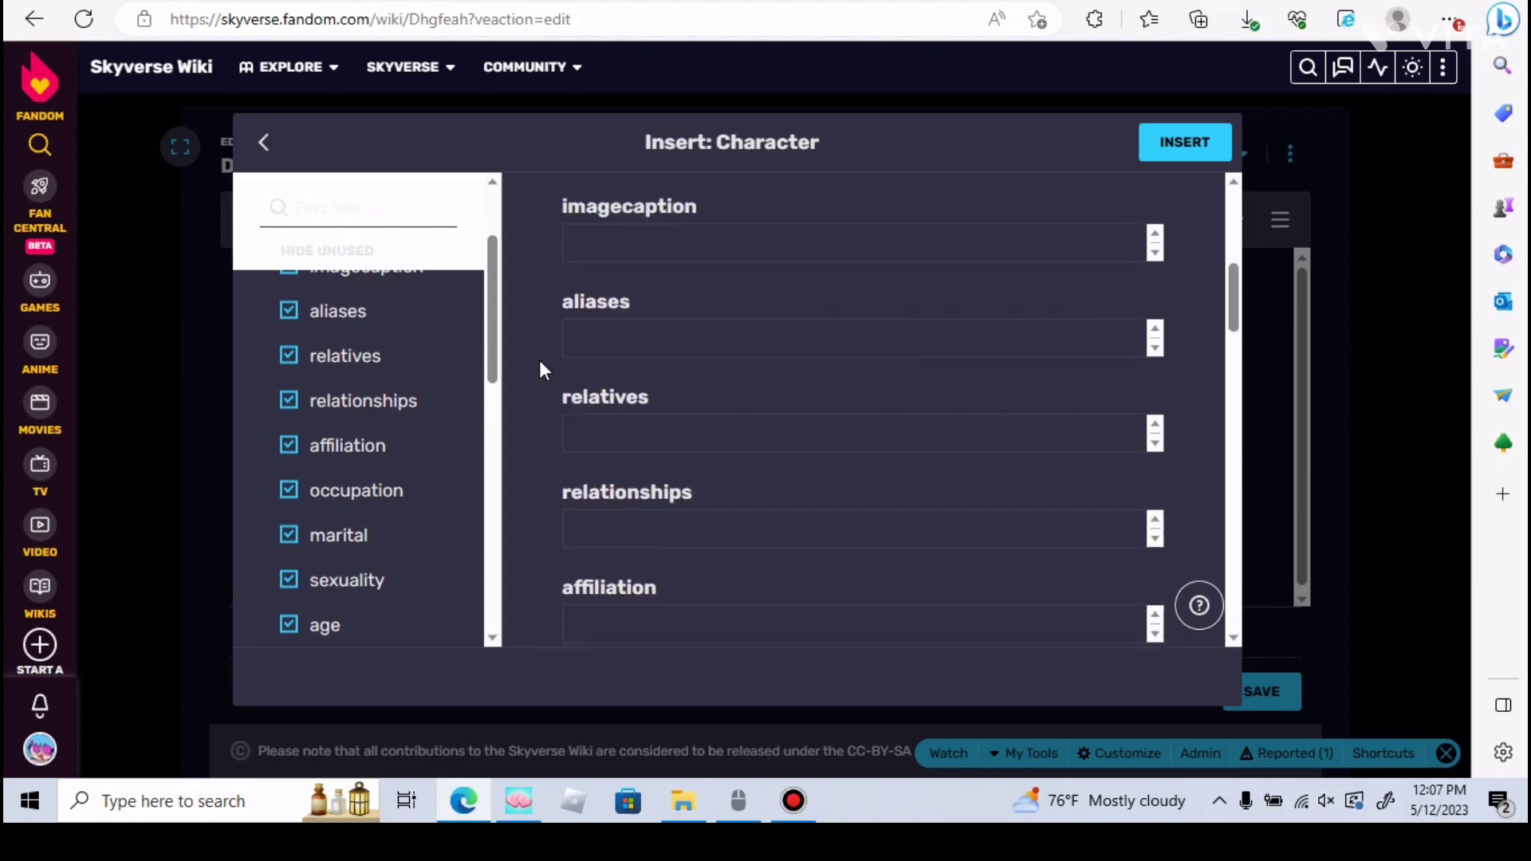
scroll(540, 360, "up", 4)
scroll(583, 425, "down", 2)
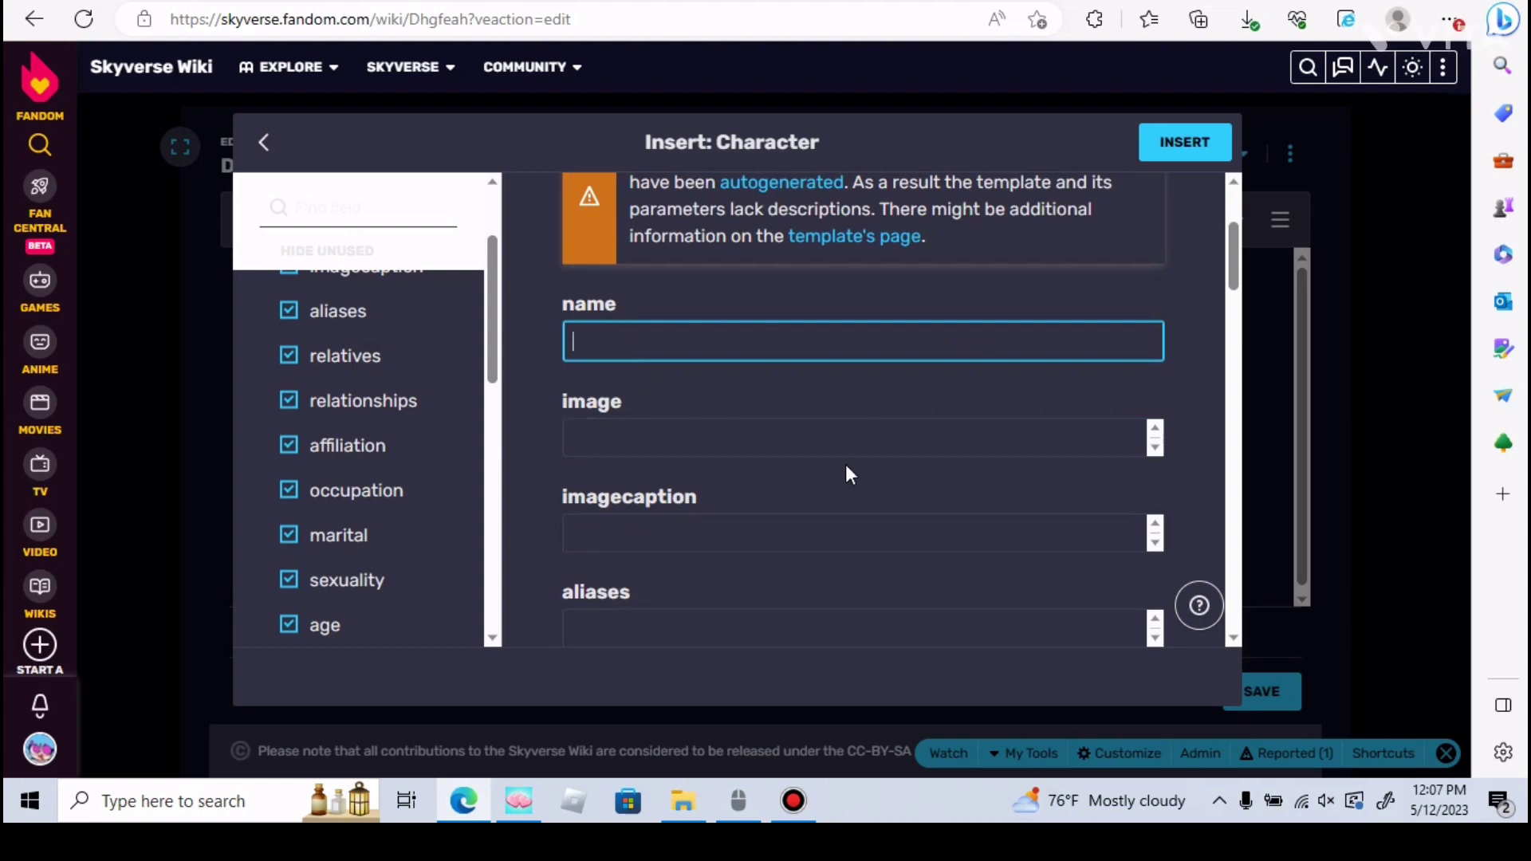
scroll(547, 347, "down", 1)
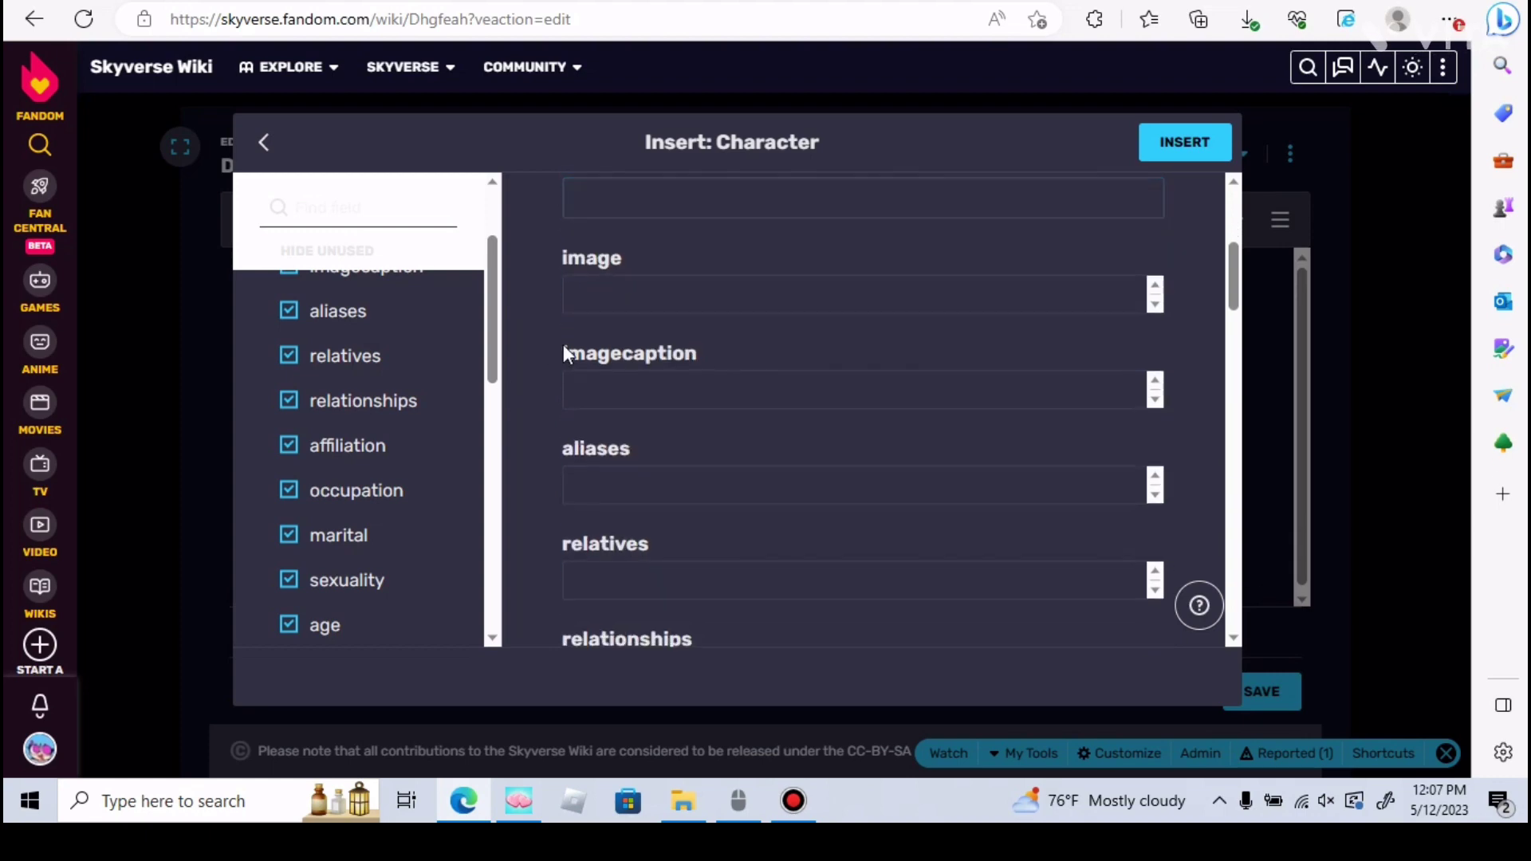
scroll(563, 345, "down", 3)
scroll(707, 449, "down", 1)
scroll(537, 386, "down", 2)
scroll(534, 381, "up", 3)
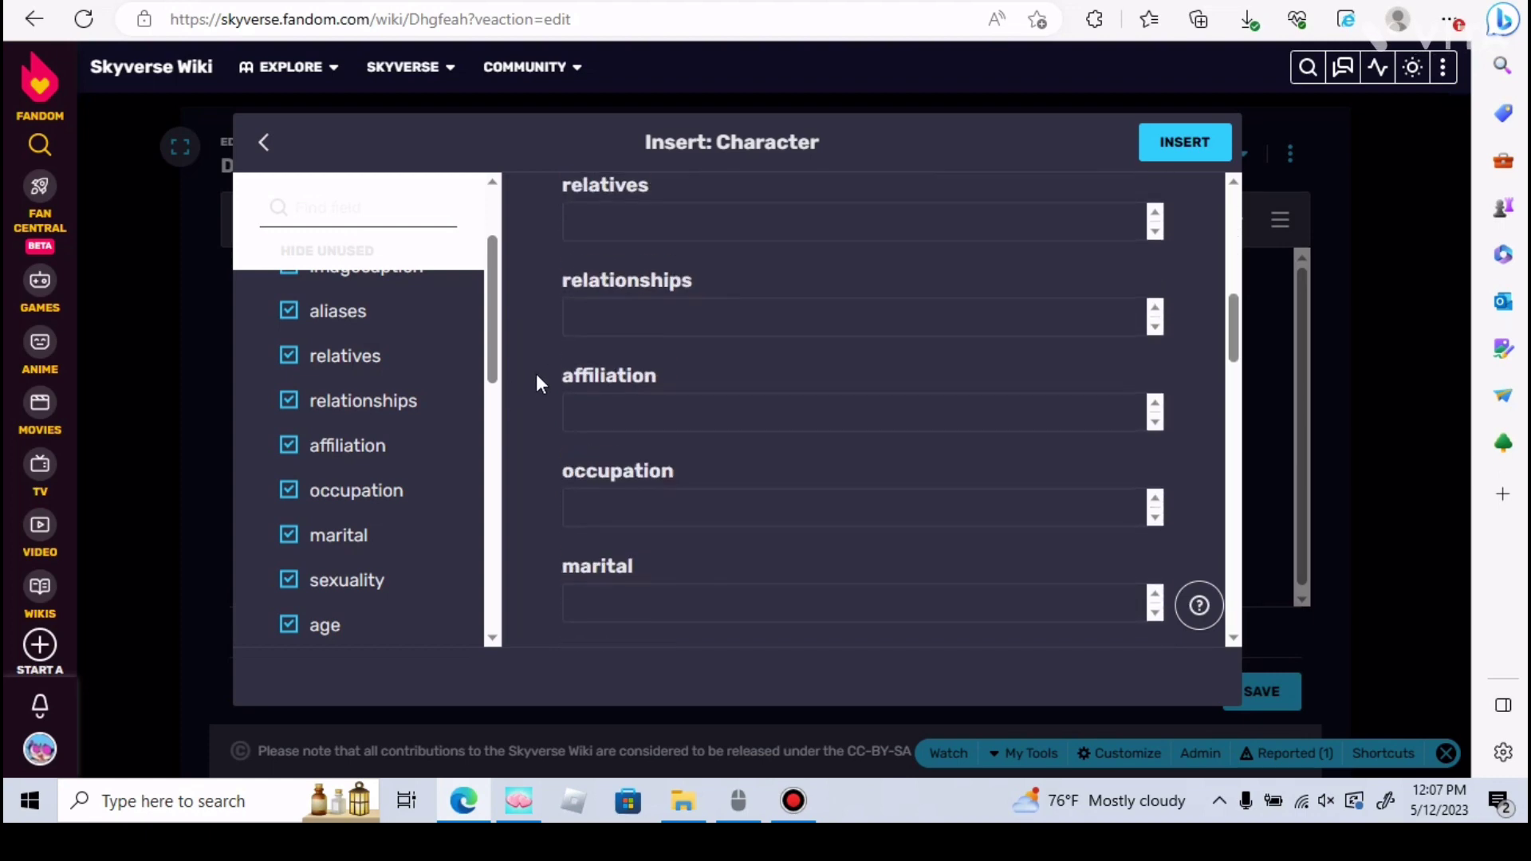
scroll(536, 380, "up", 4)
scroll(536, 381, "up", 2)
Name the character shfueafuwa and clear the typed image file name.
left_click(608, 557)
type("shf")
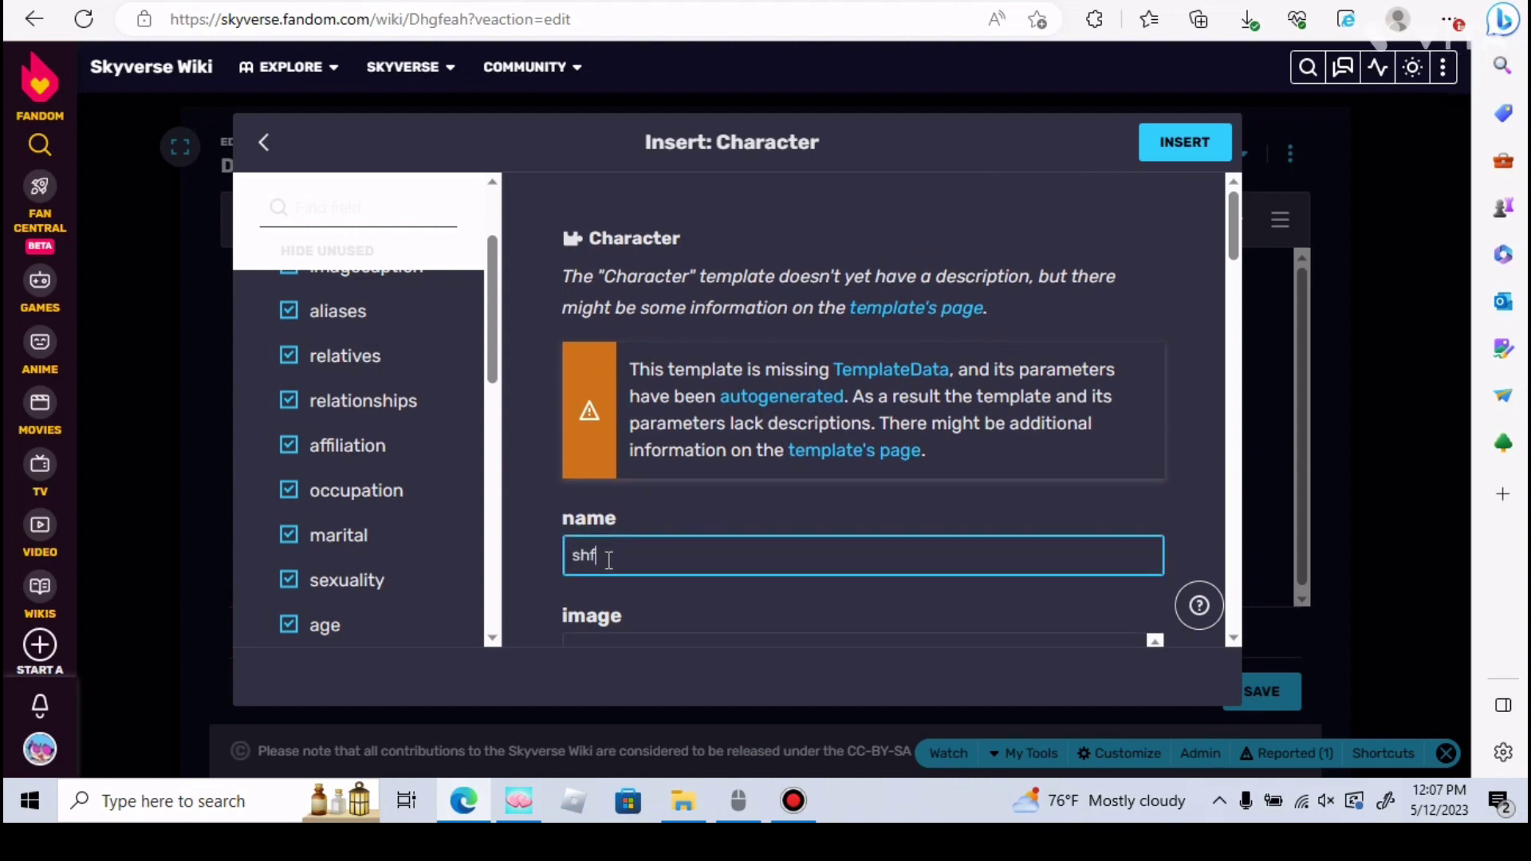
type("ueafuwa")
scroll(613, 551, "down", 2)
left_click(619, 507)
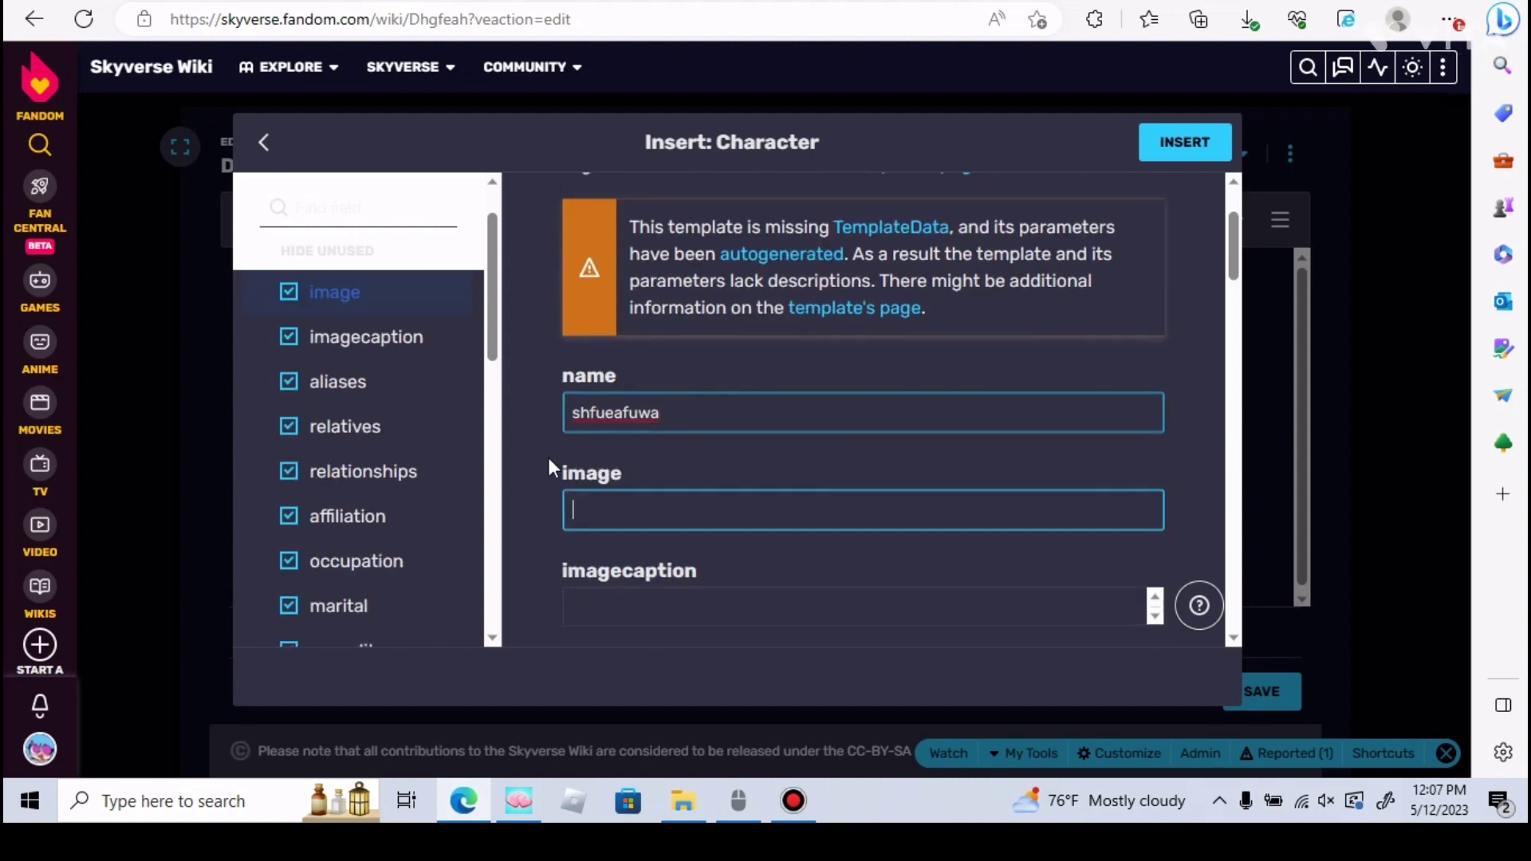
scroll(647, 475, "down", 1)
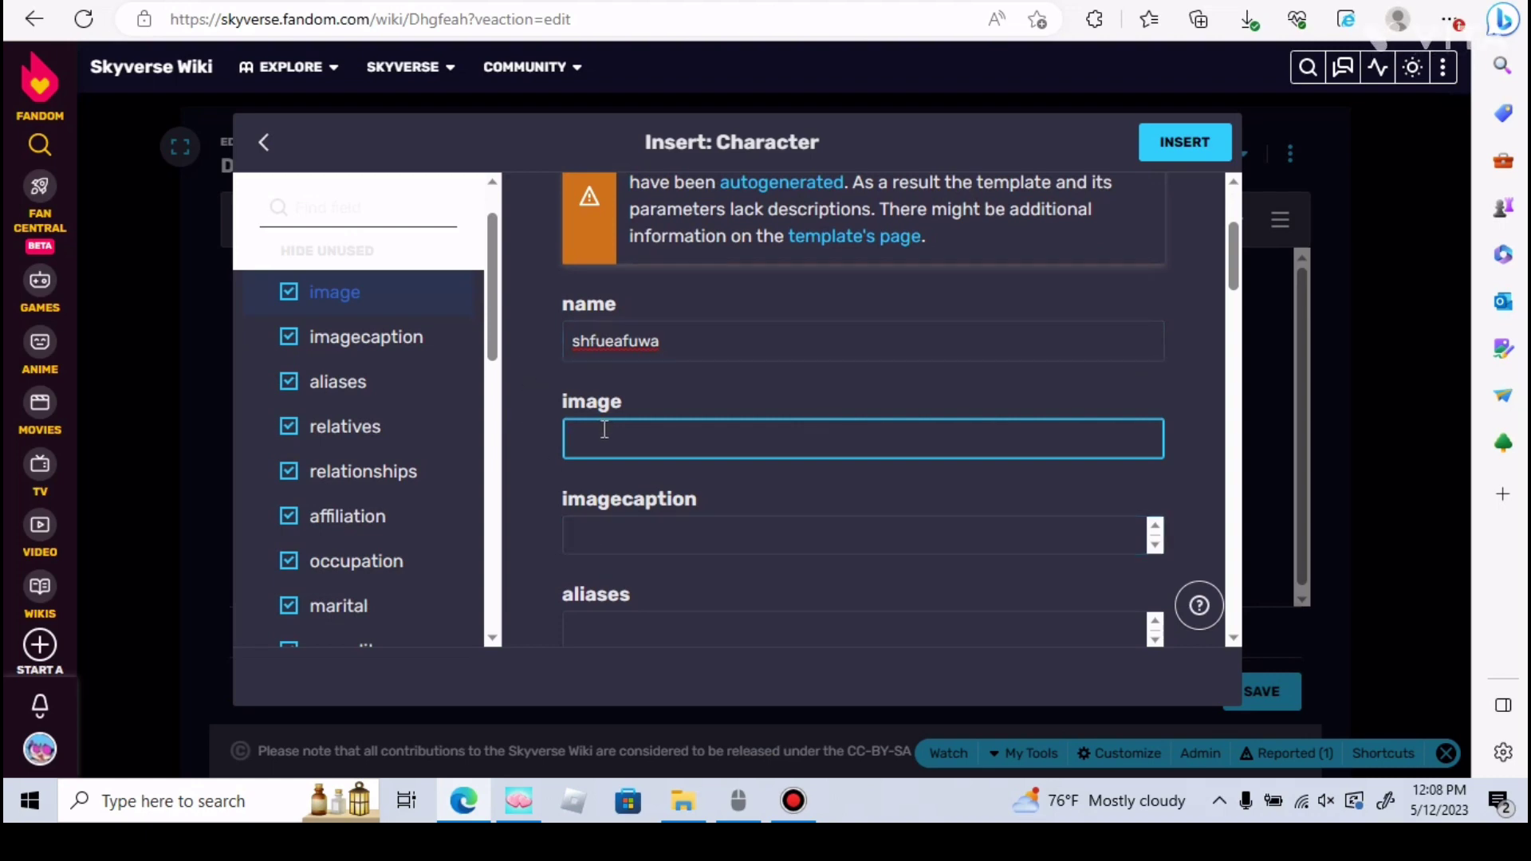
type("file")
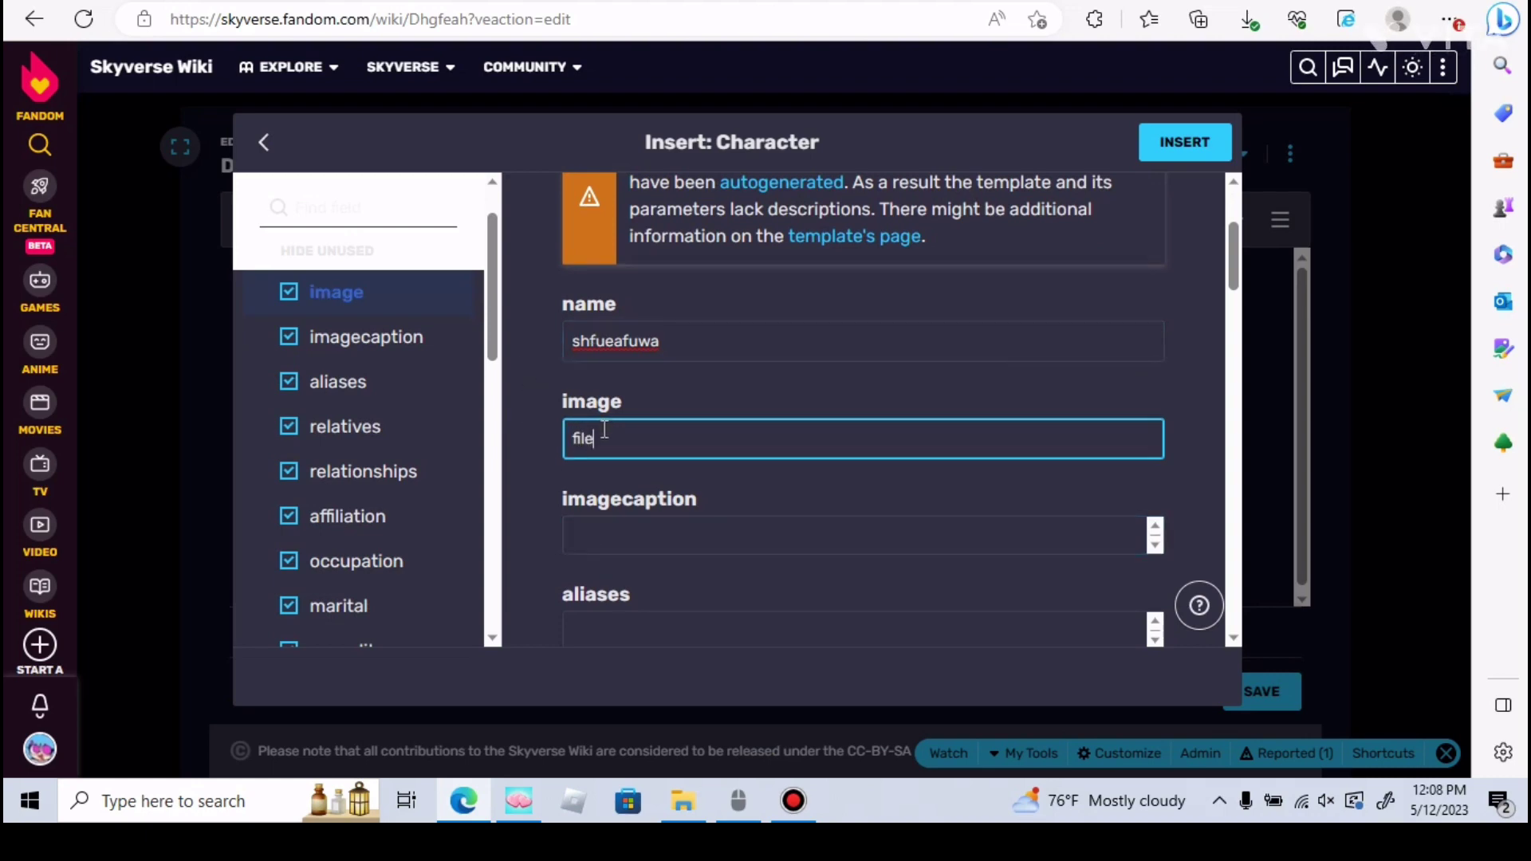
type(".pnh")
type("h")
type("g")
left_click_drag(683, 438, 560, 438)
key("BackSpace")
left_click(1101, 280)
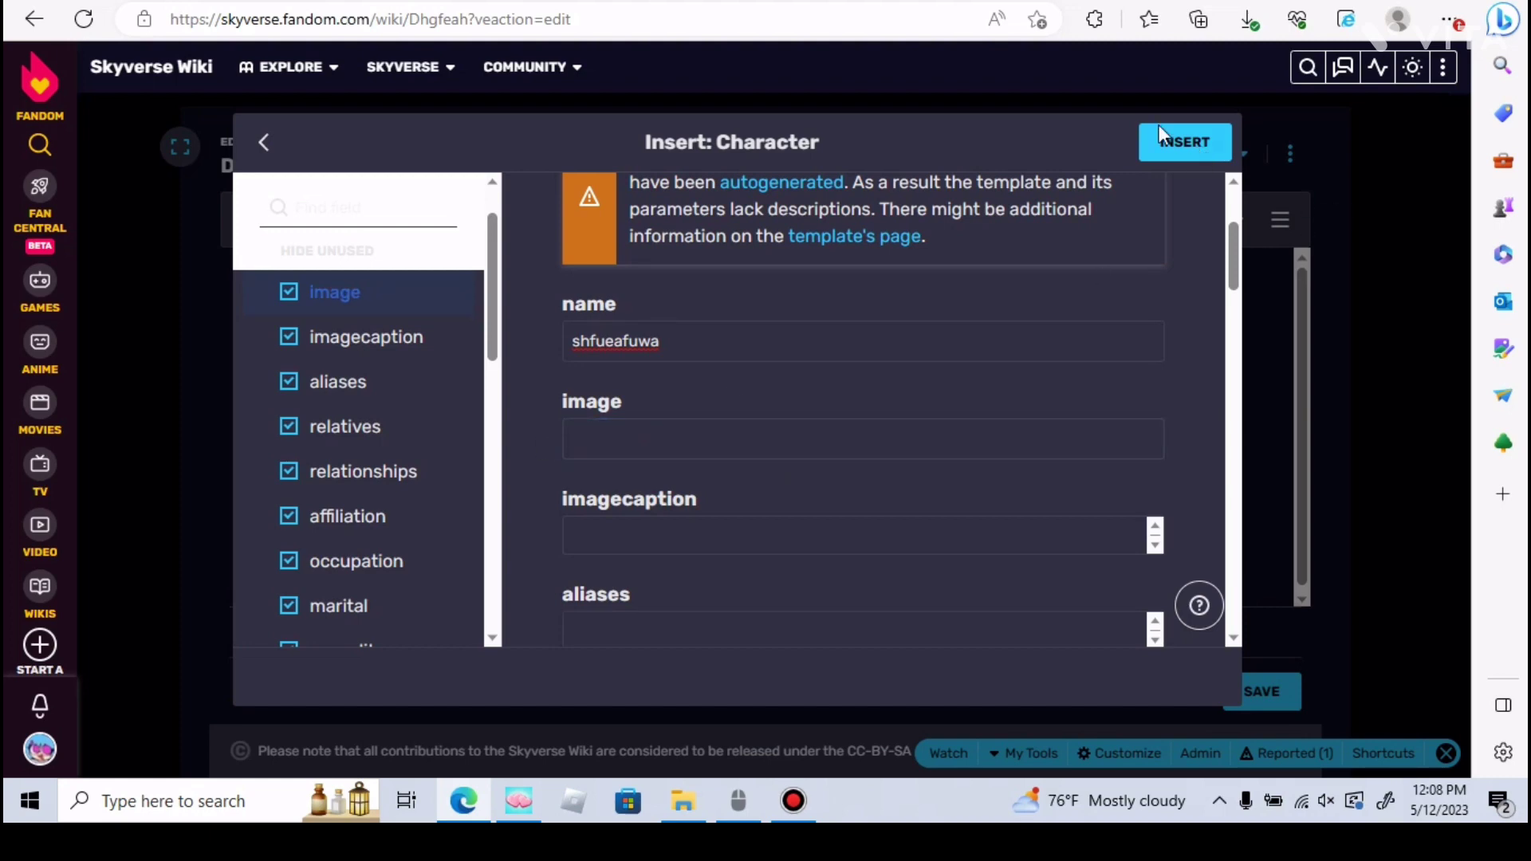
scroll(648, 462, "down", 1)
scroll(650, 462, "down", 1)
Leave aliases and relationships empty and insert the Character infobox into the page.
left_click(813, 418)
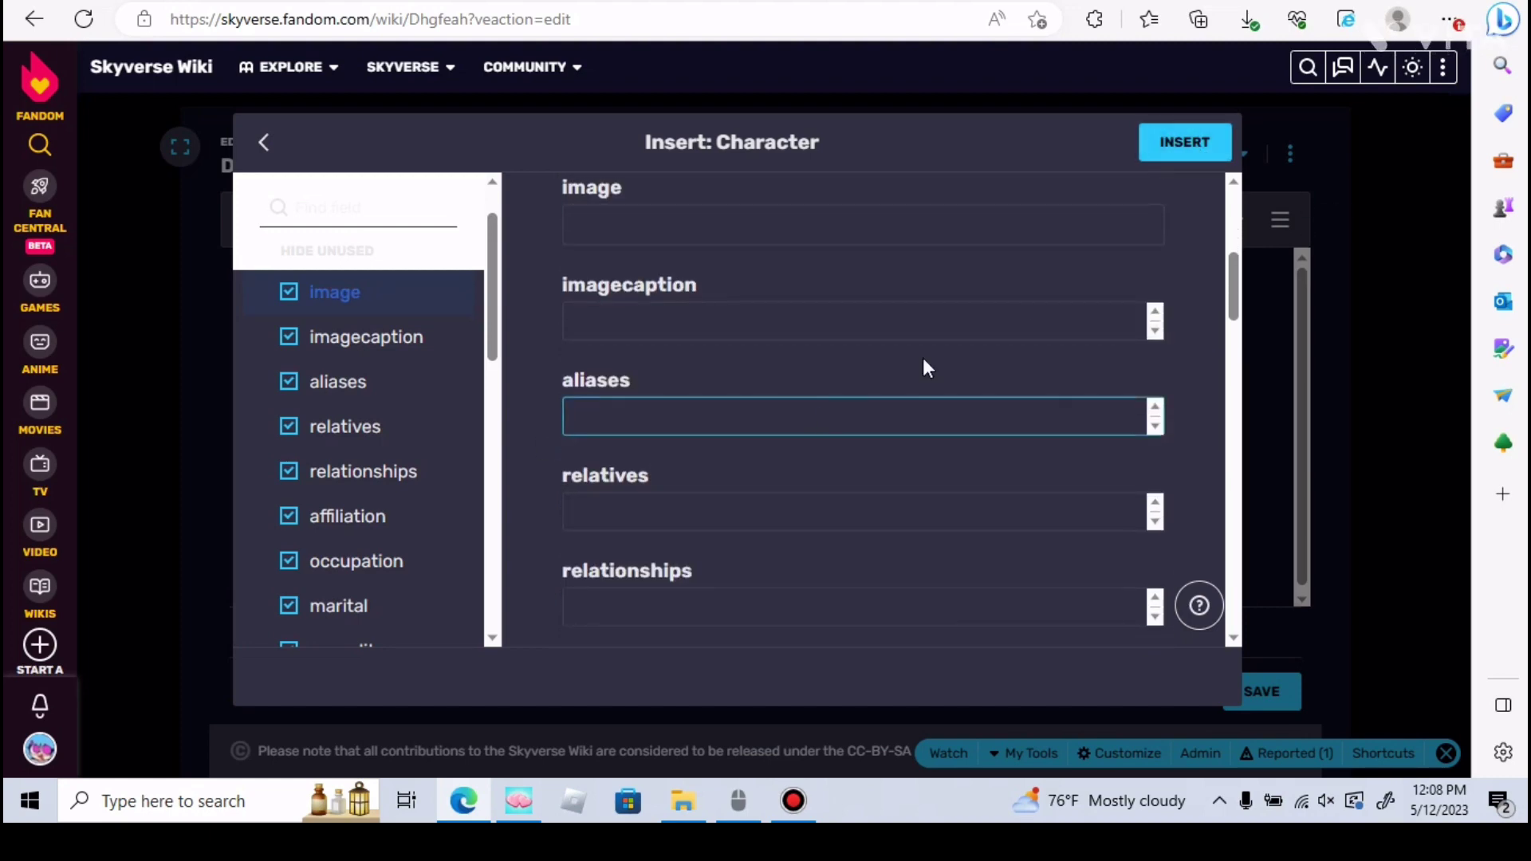
scroll(690, 481, "down", 1)
left_click(652, 460)
scroll(599, 419, "up", 4)
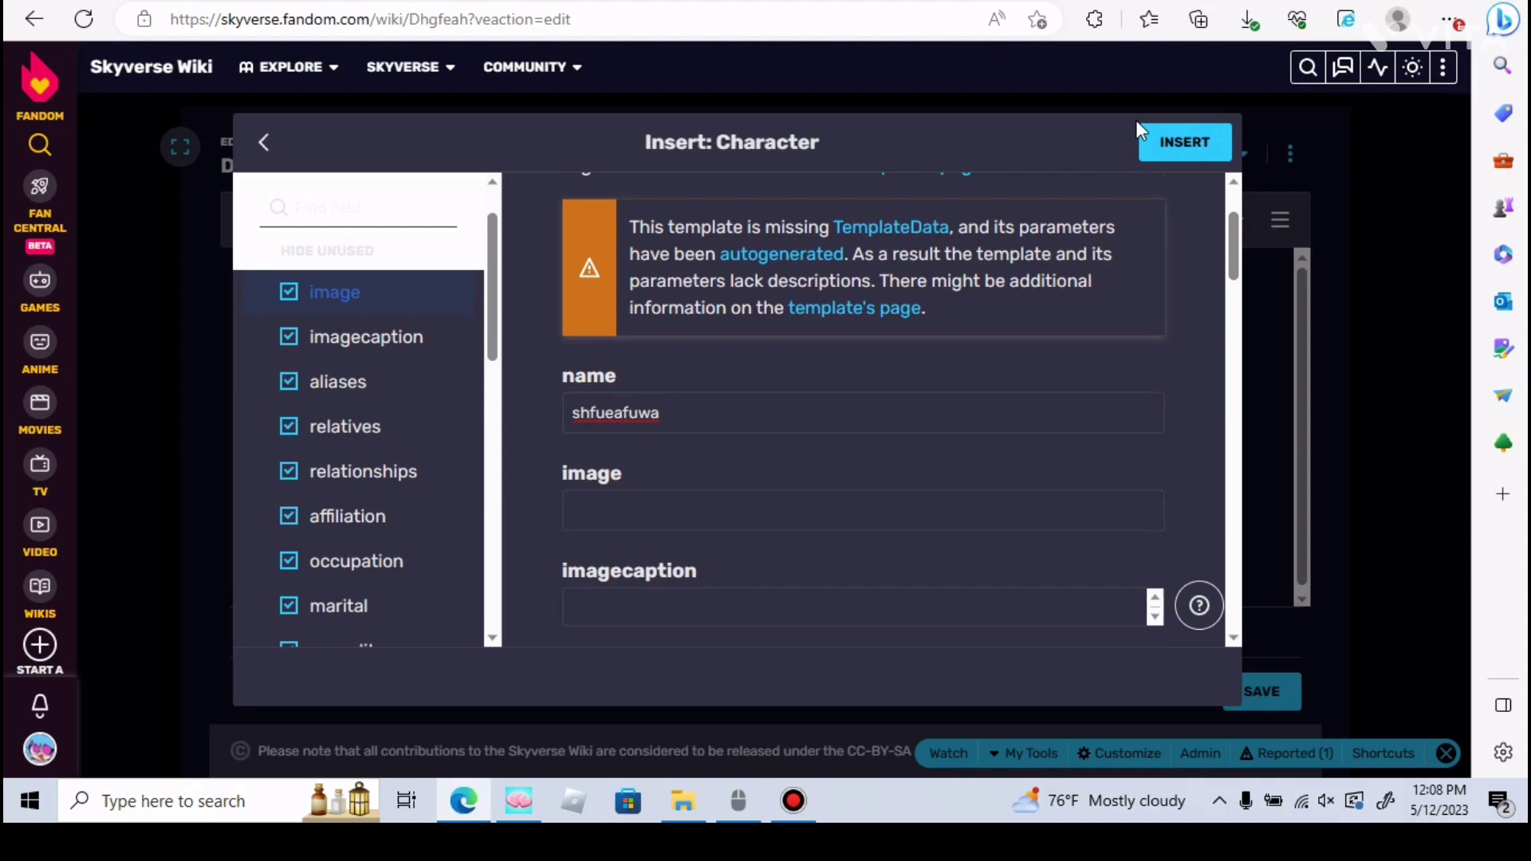
left_click(1185, 141)
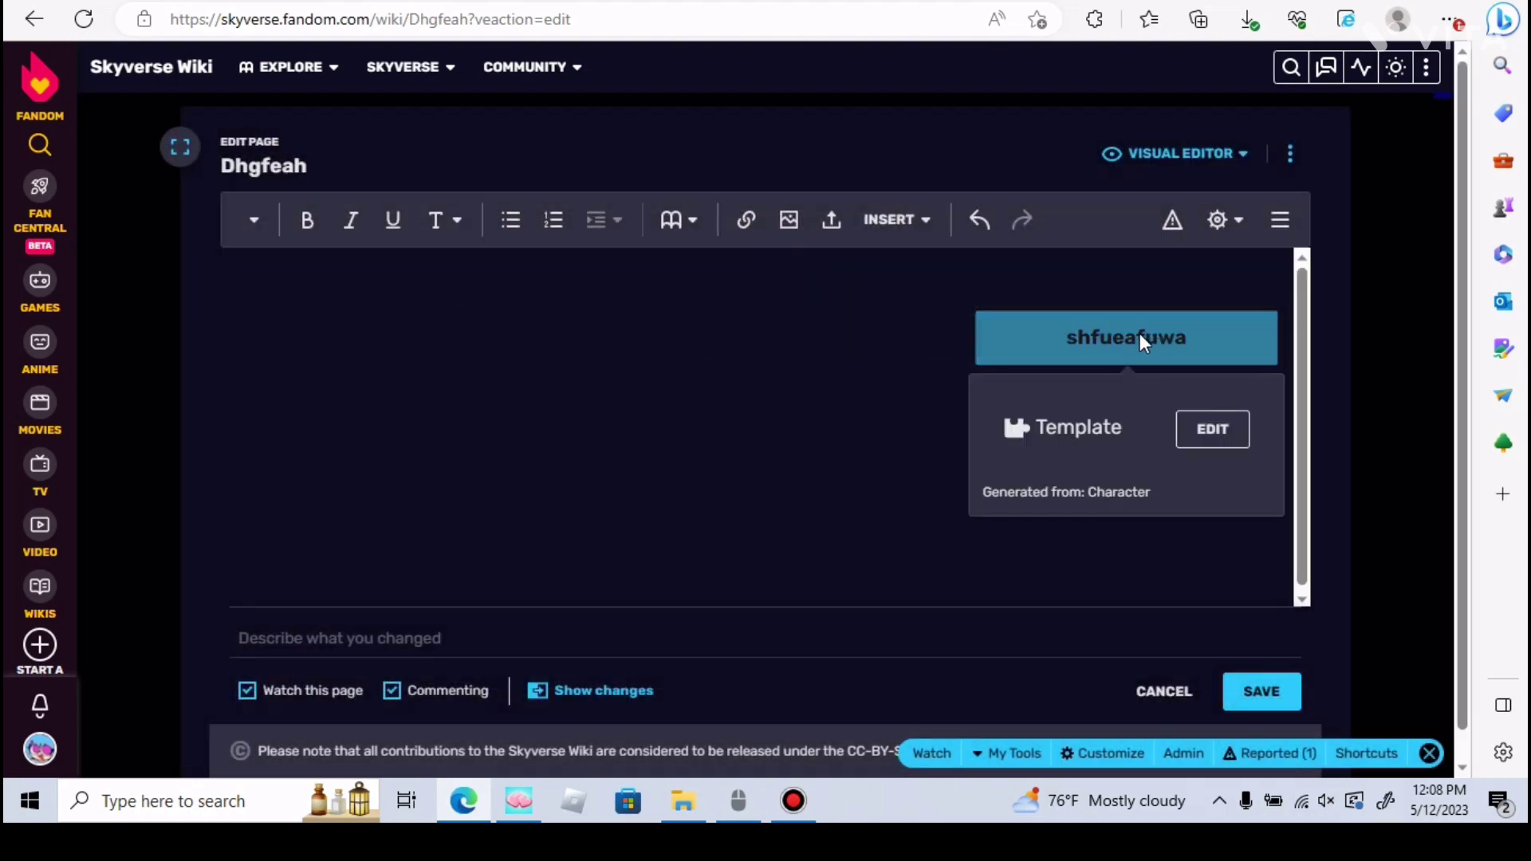
Set the infobox relatives to ersefs and relationships to fesdfse, then start an empty paragraph beside it.
left_click(1202, 433)
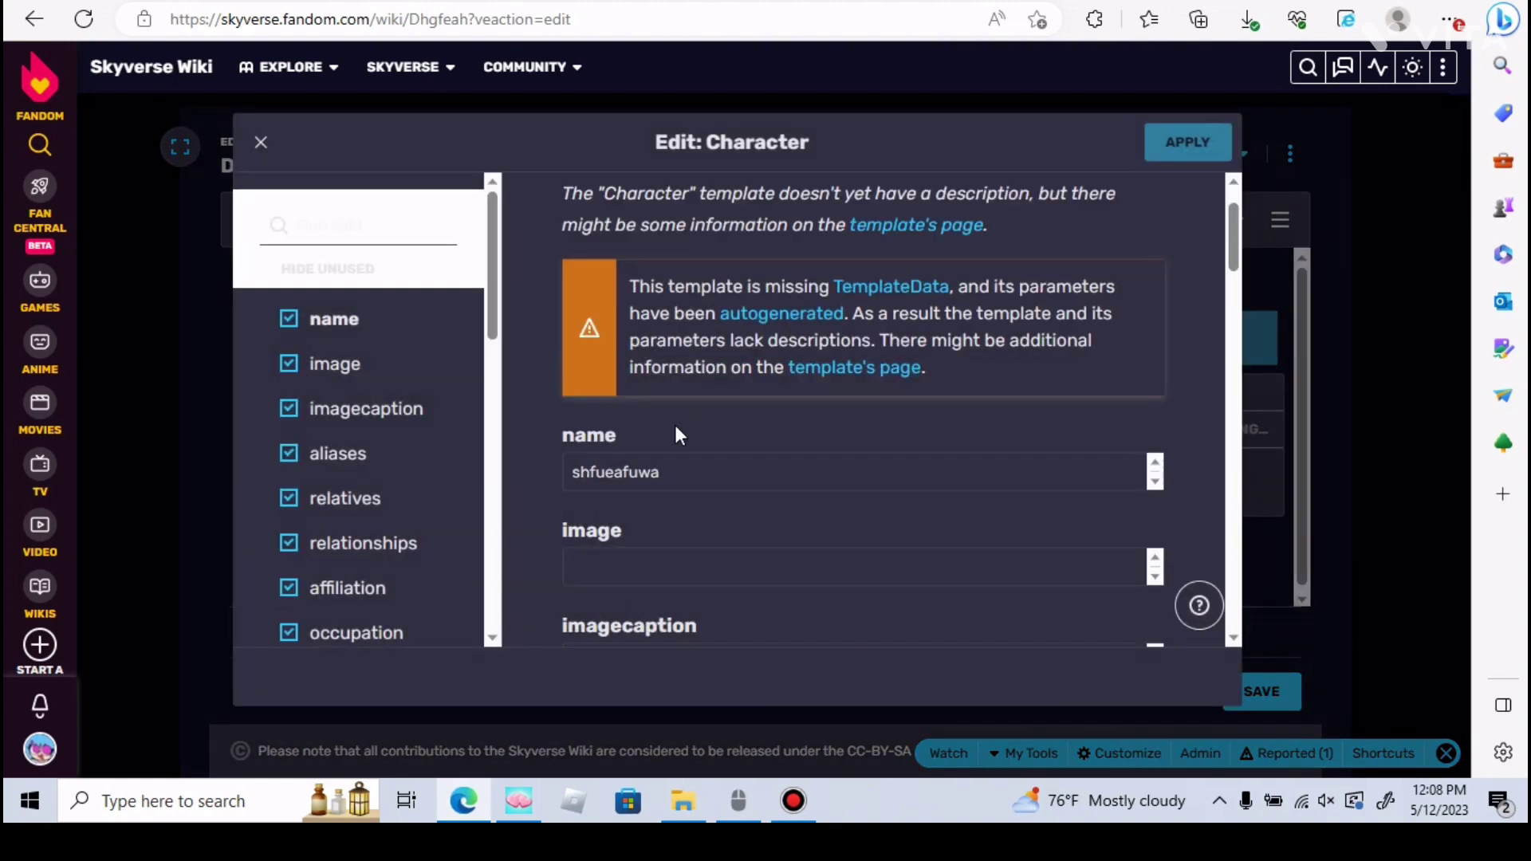
scroll(675, 425, "down", 3)
left_click(636, 436)
type("ersefs")
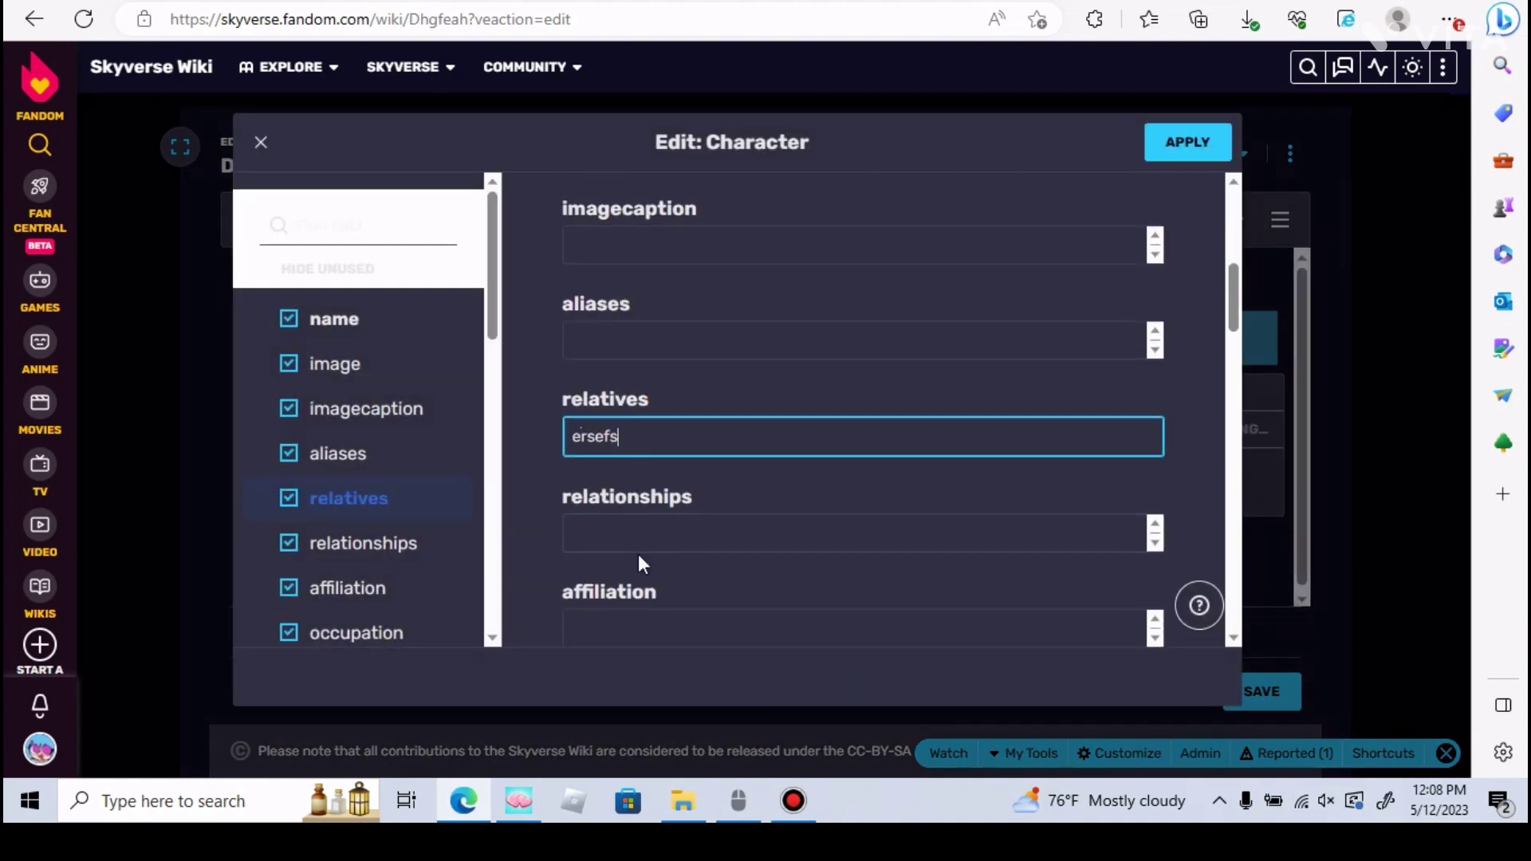
left_click(636, 539)
type("fesdfse")
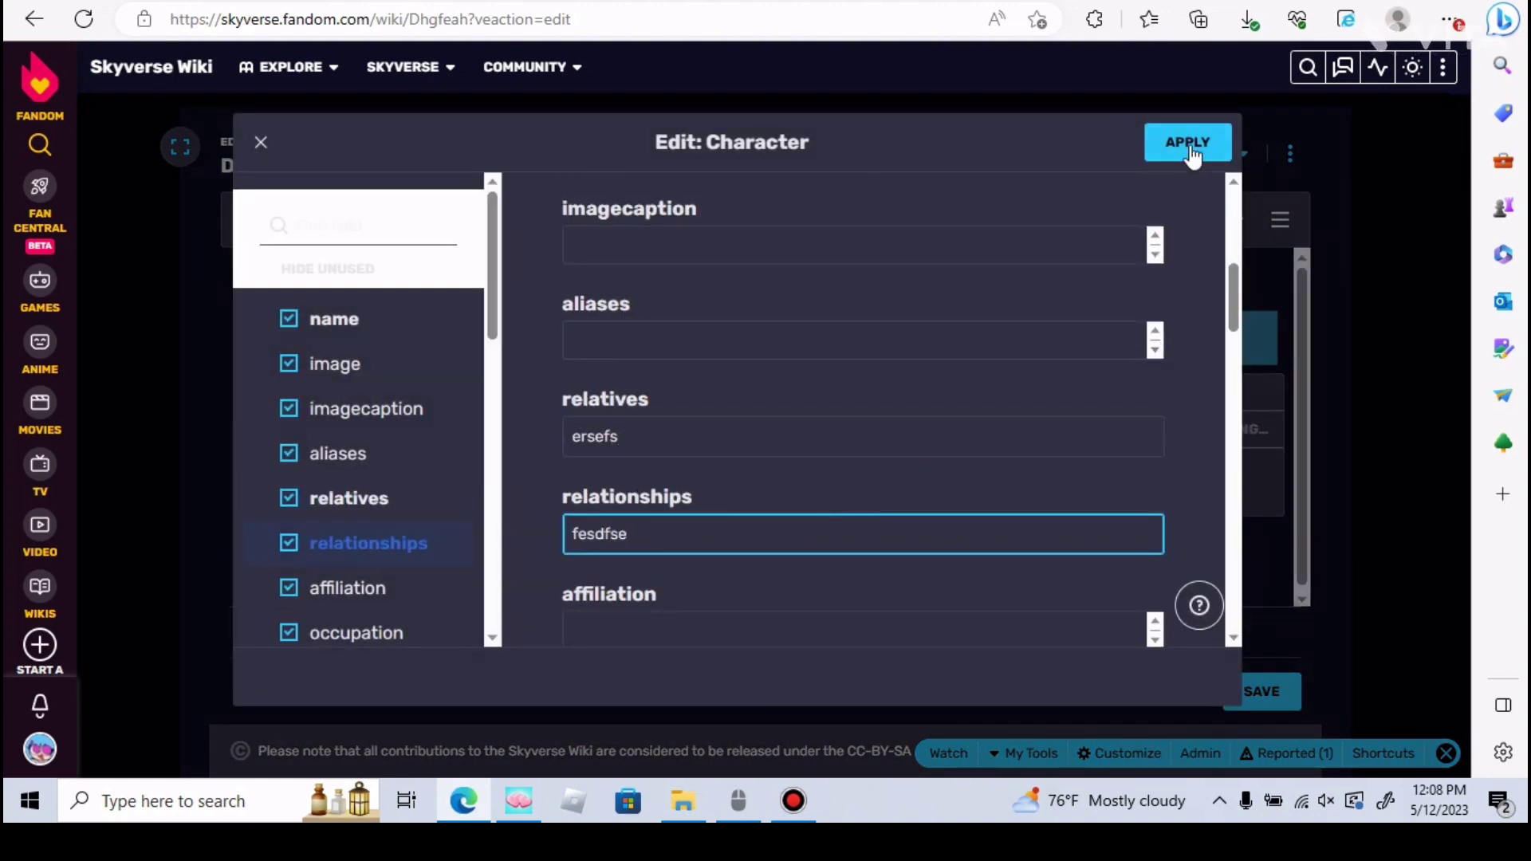
left_click(1188, 146)
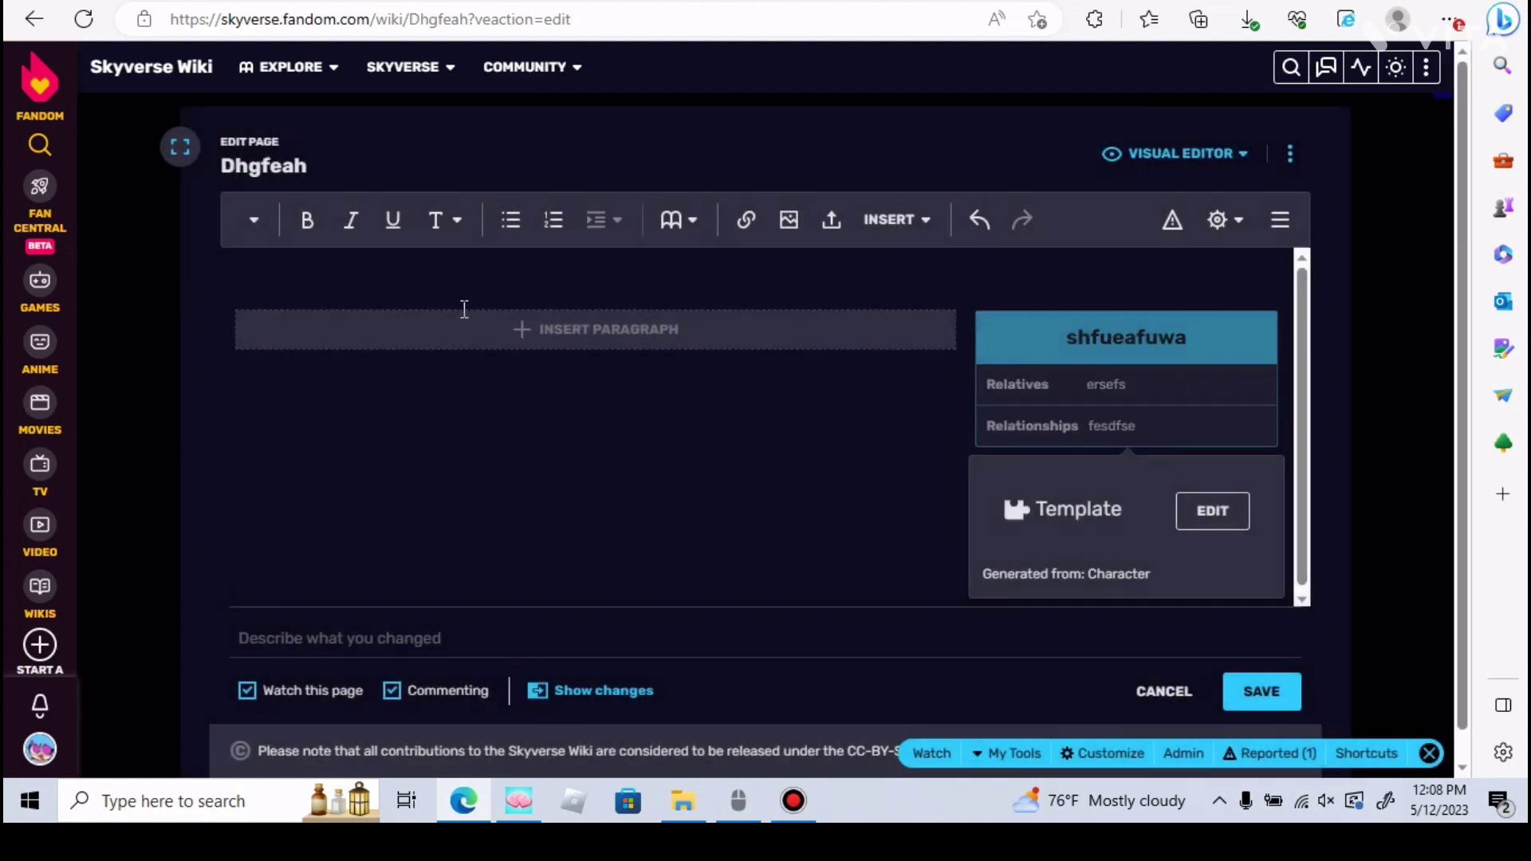
left_click(457, 331)
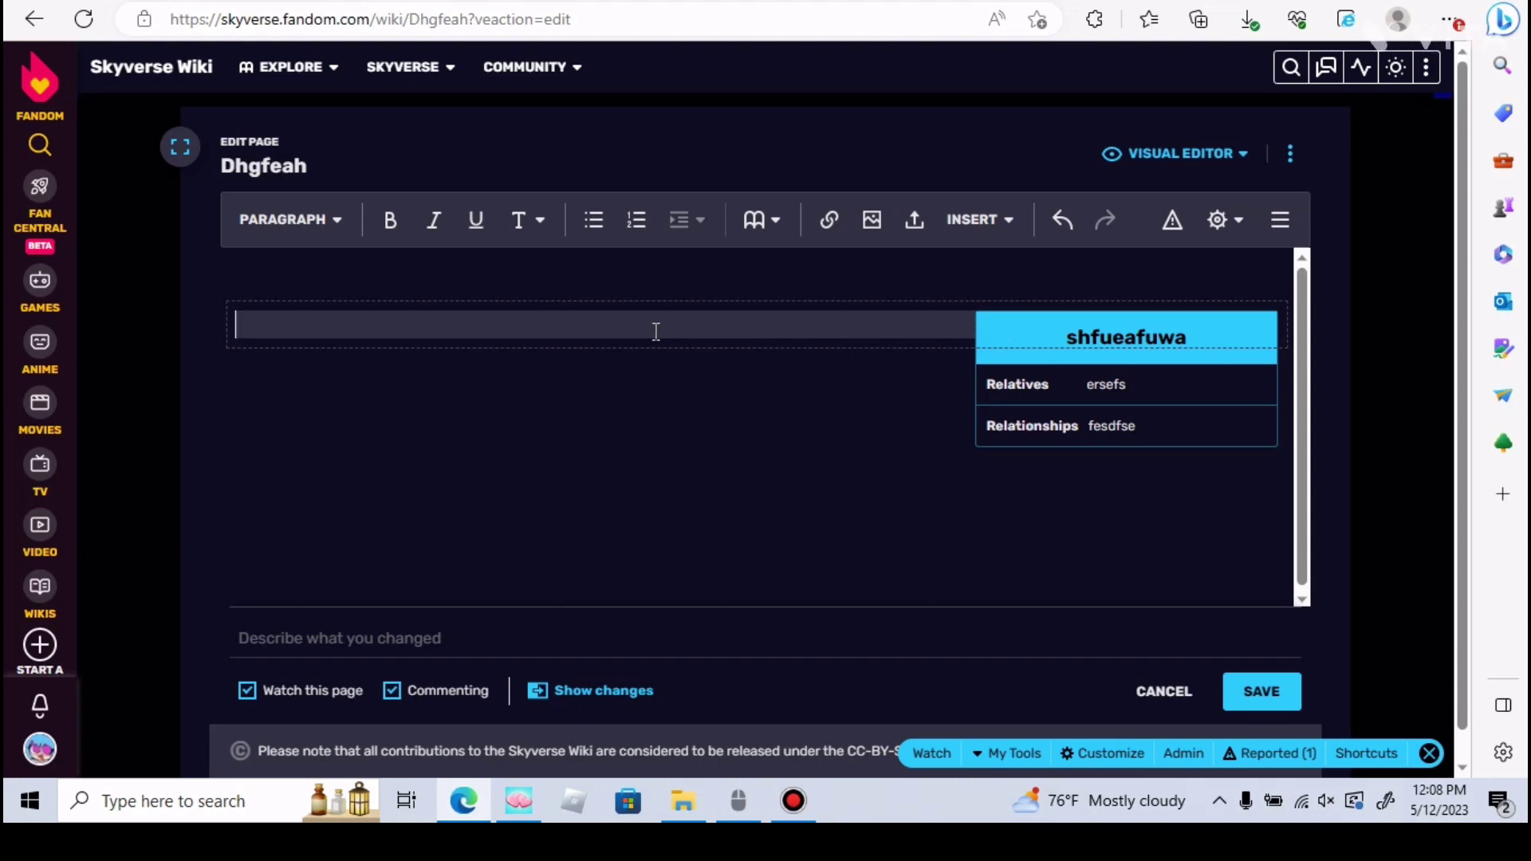
Make the top line an Appearance section heading with a new line below it.
key("ctrl+2")
type("A")
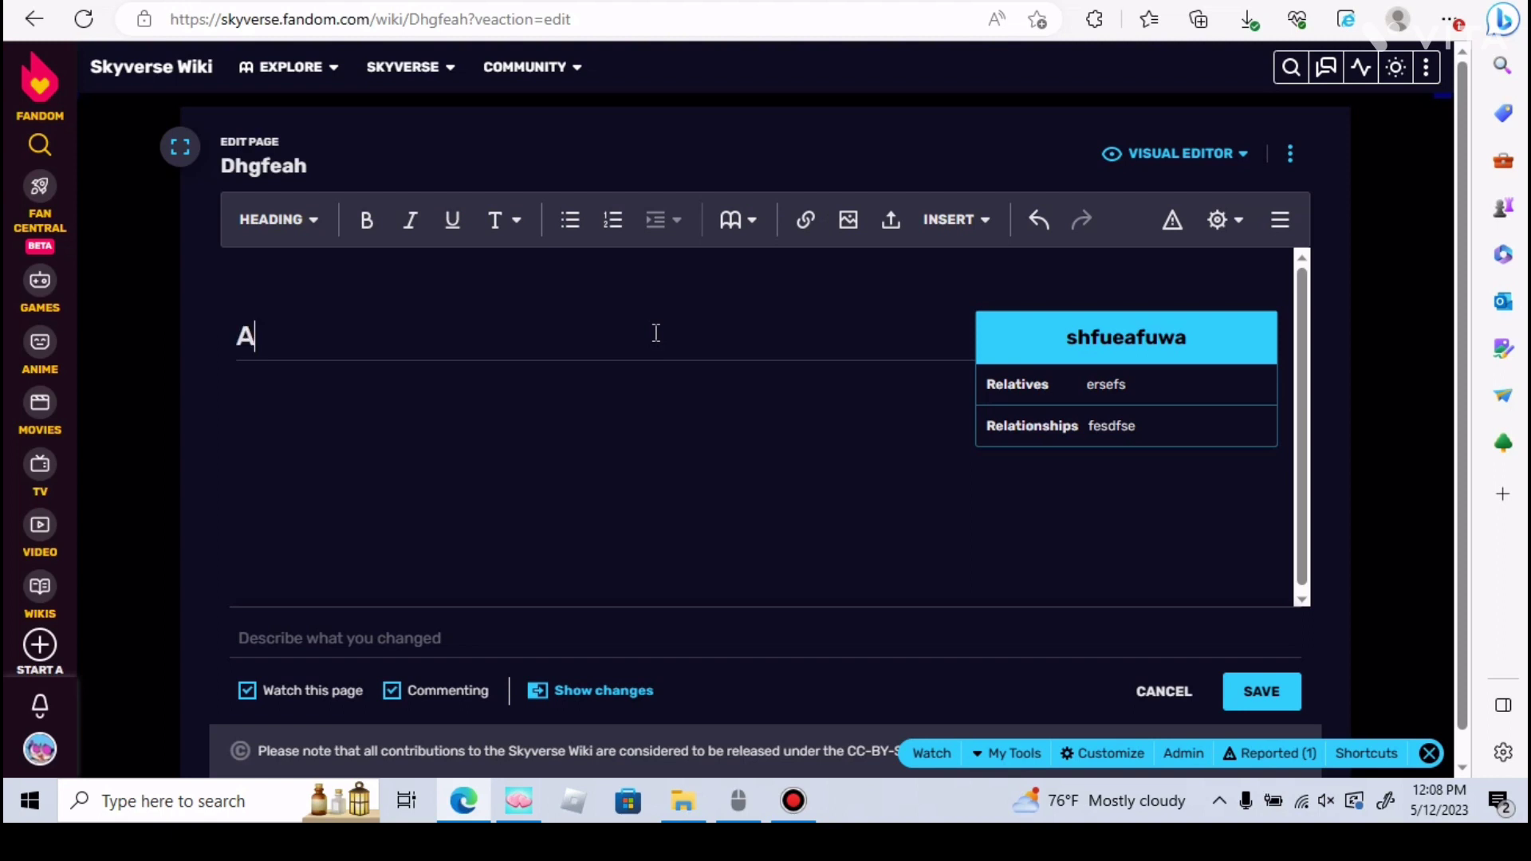
type("pp")
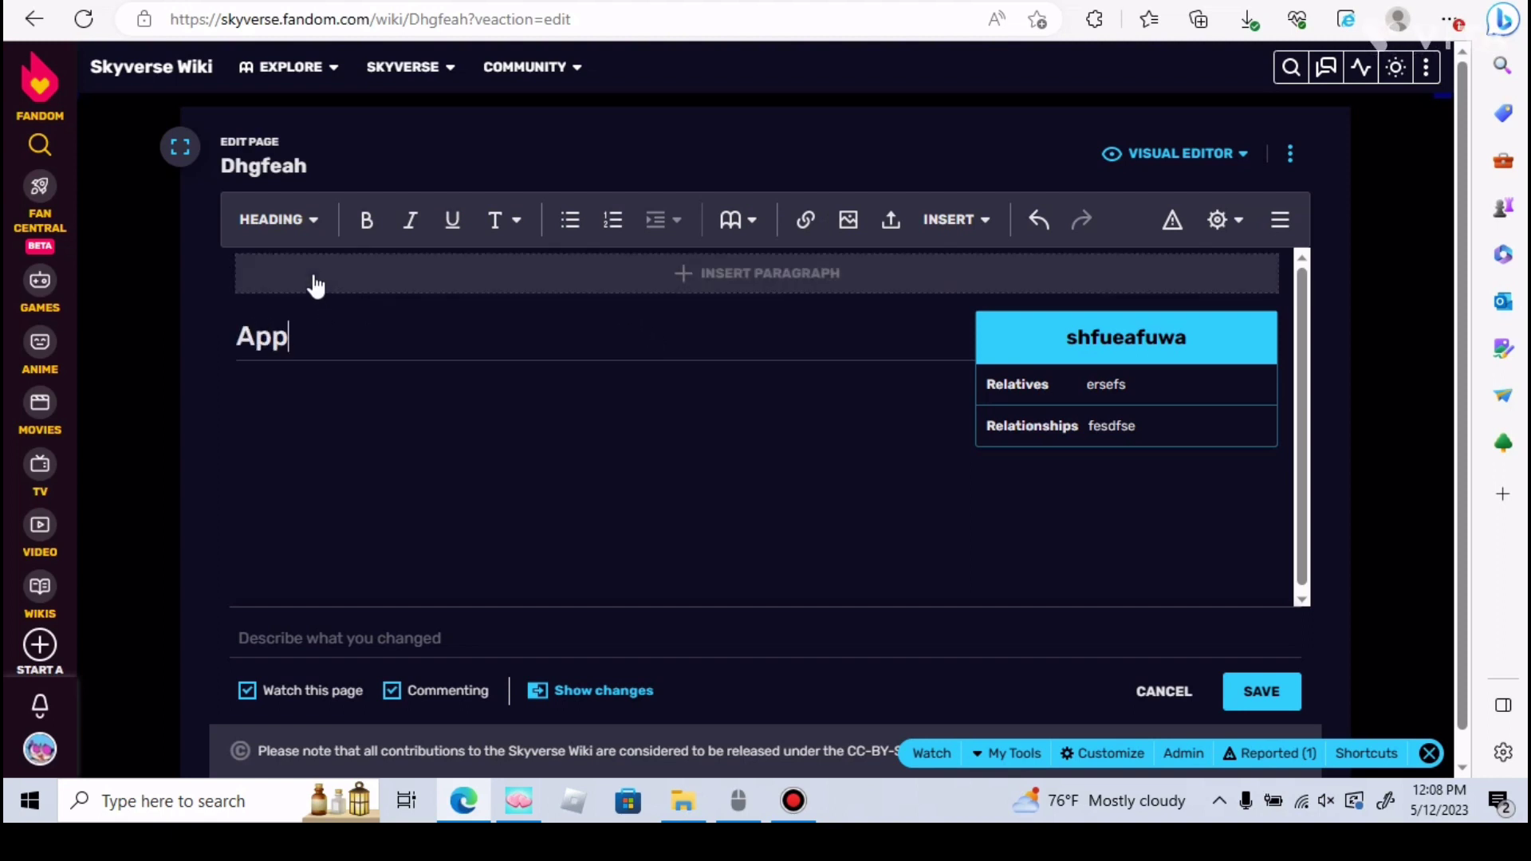
left_click(313, 286)
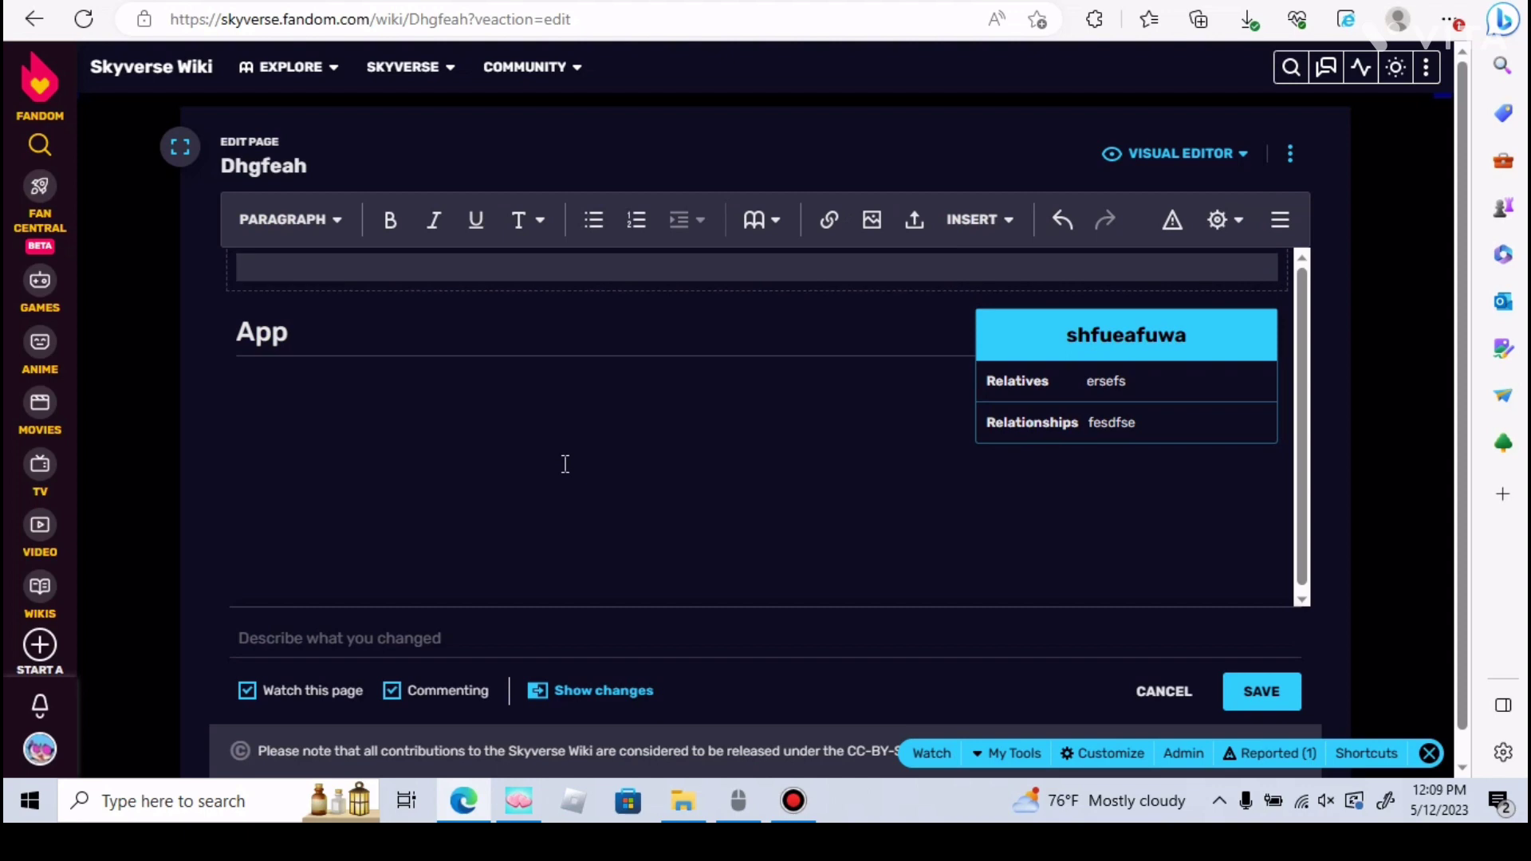
key("Down")
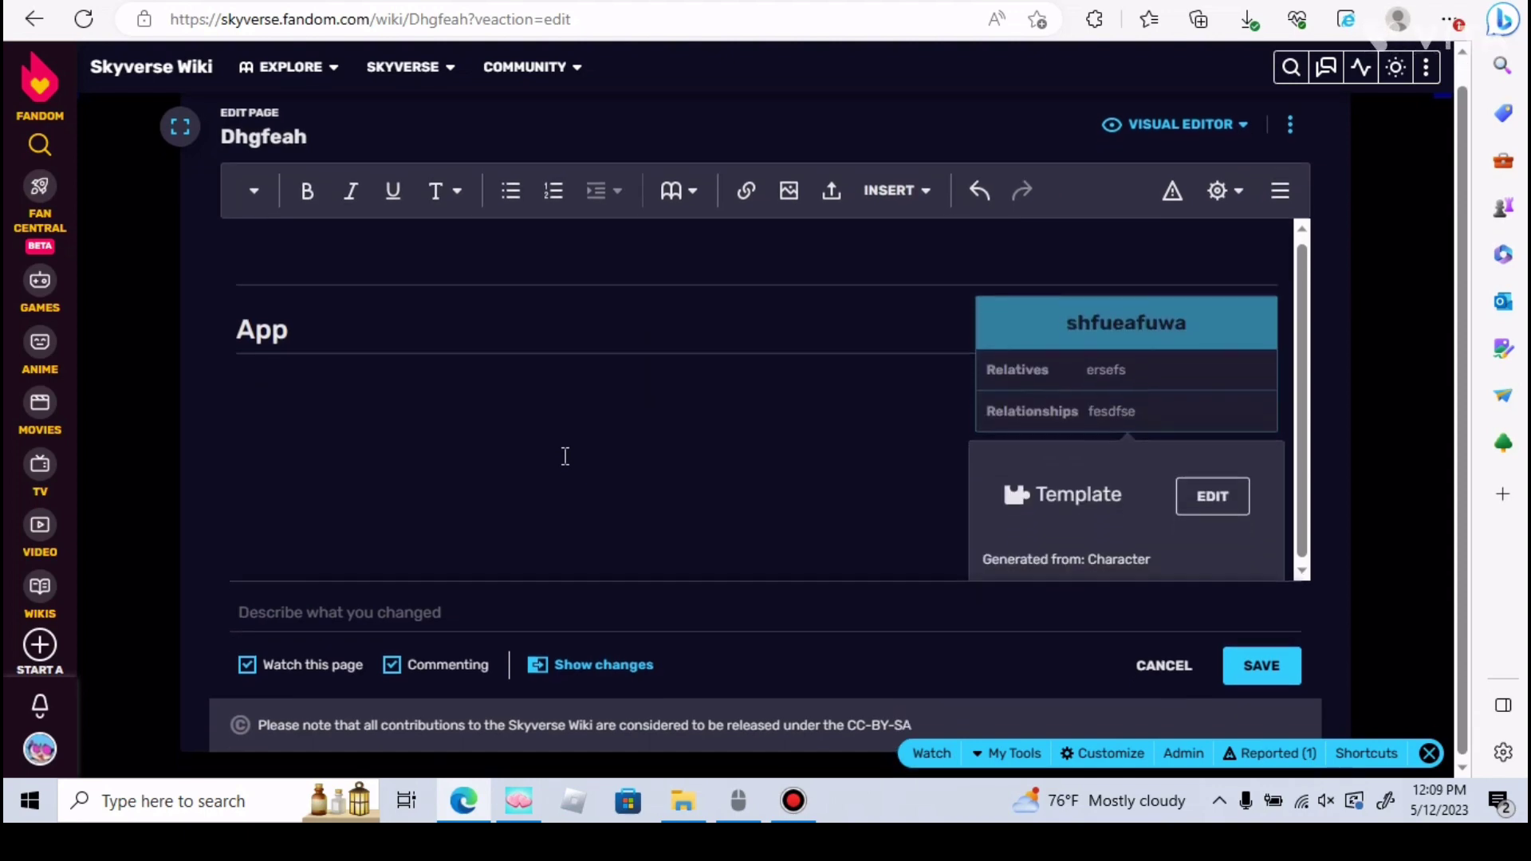
left_click(489, 247)
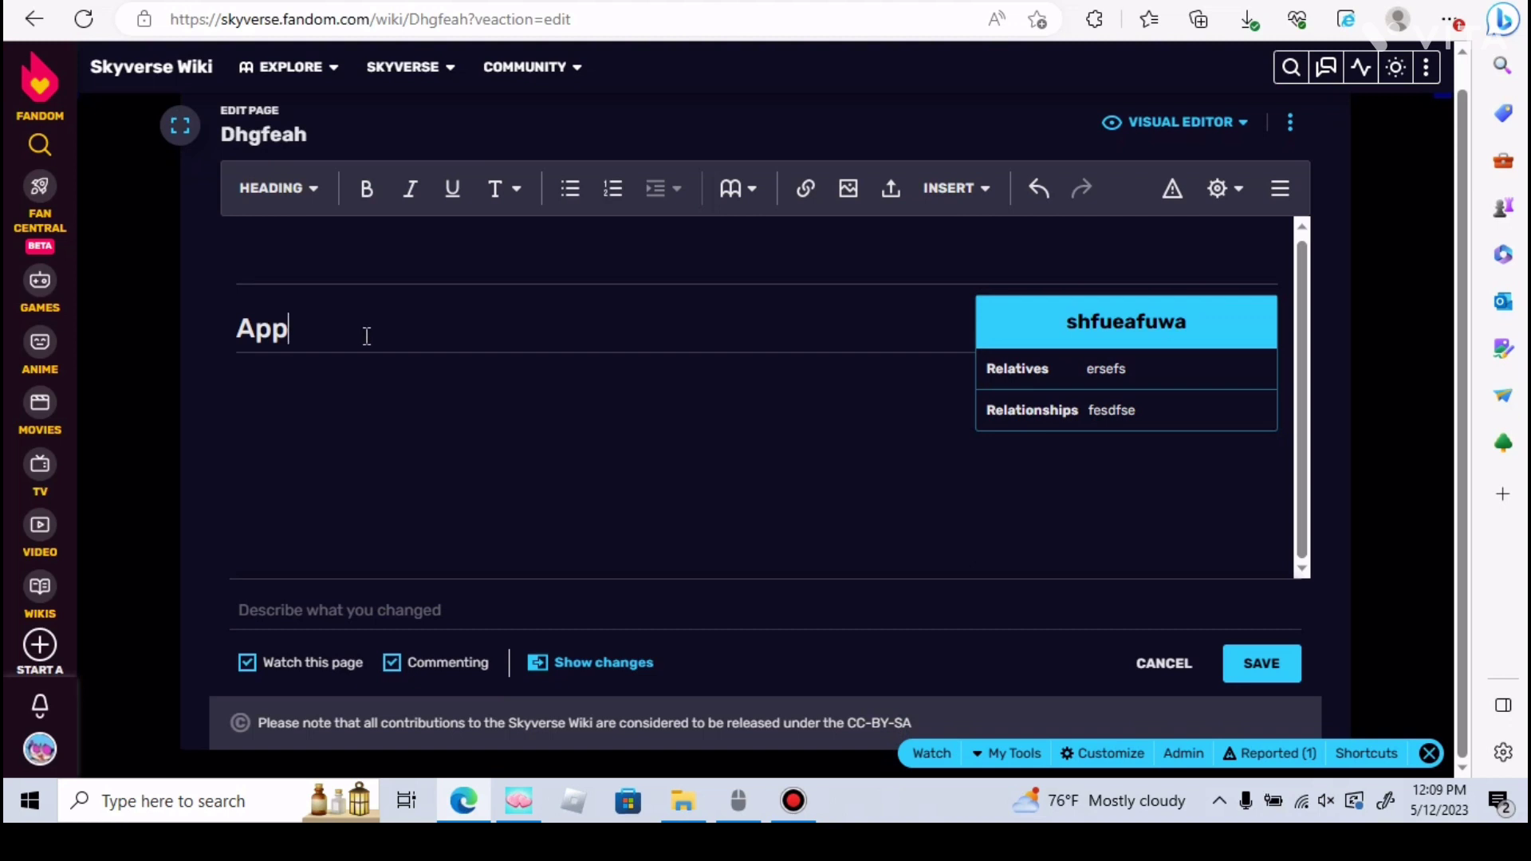
type("e")
type("areanc")
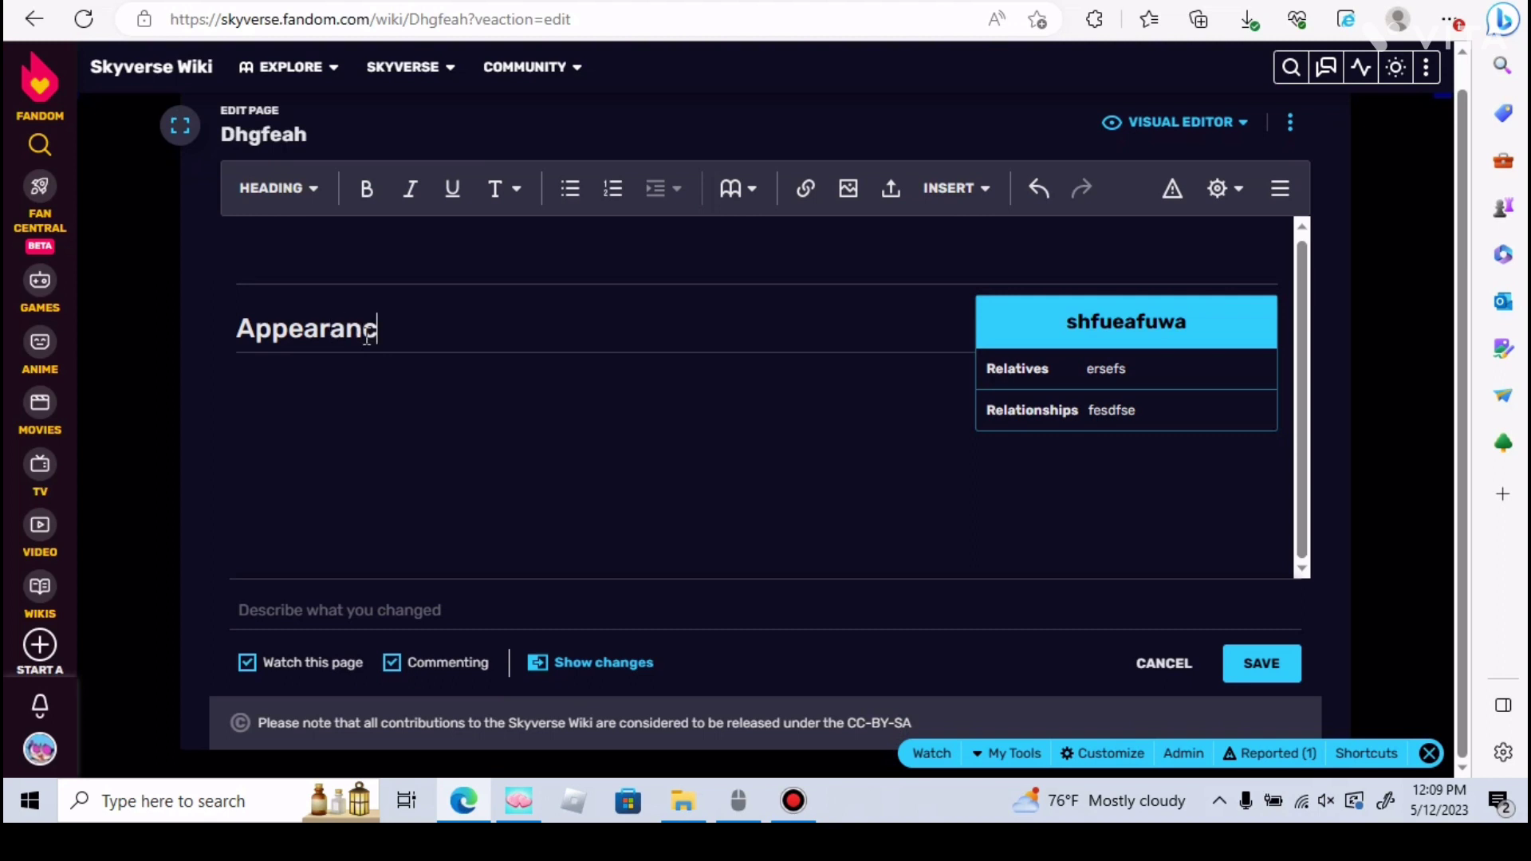
type("e")
key("Return")
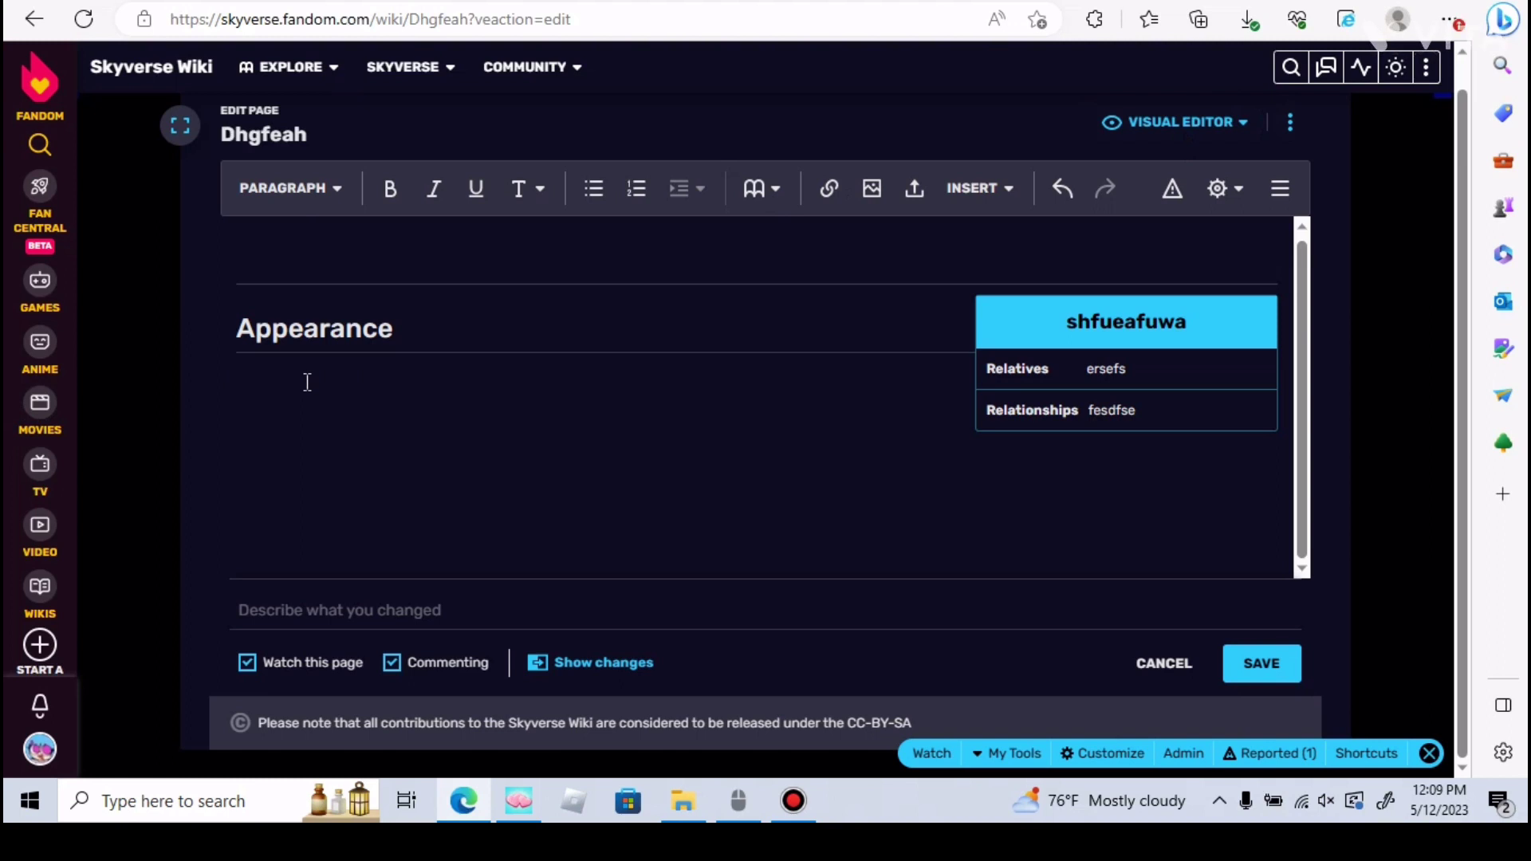
Add a Personality heading and start another heading line below it.
key("ctrl+2")
type("Pe")
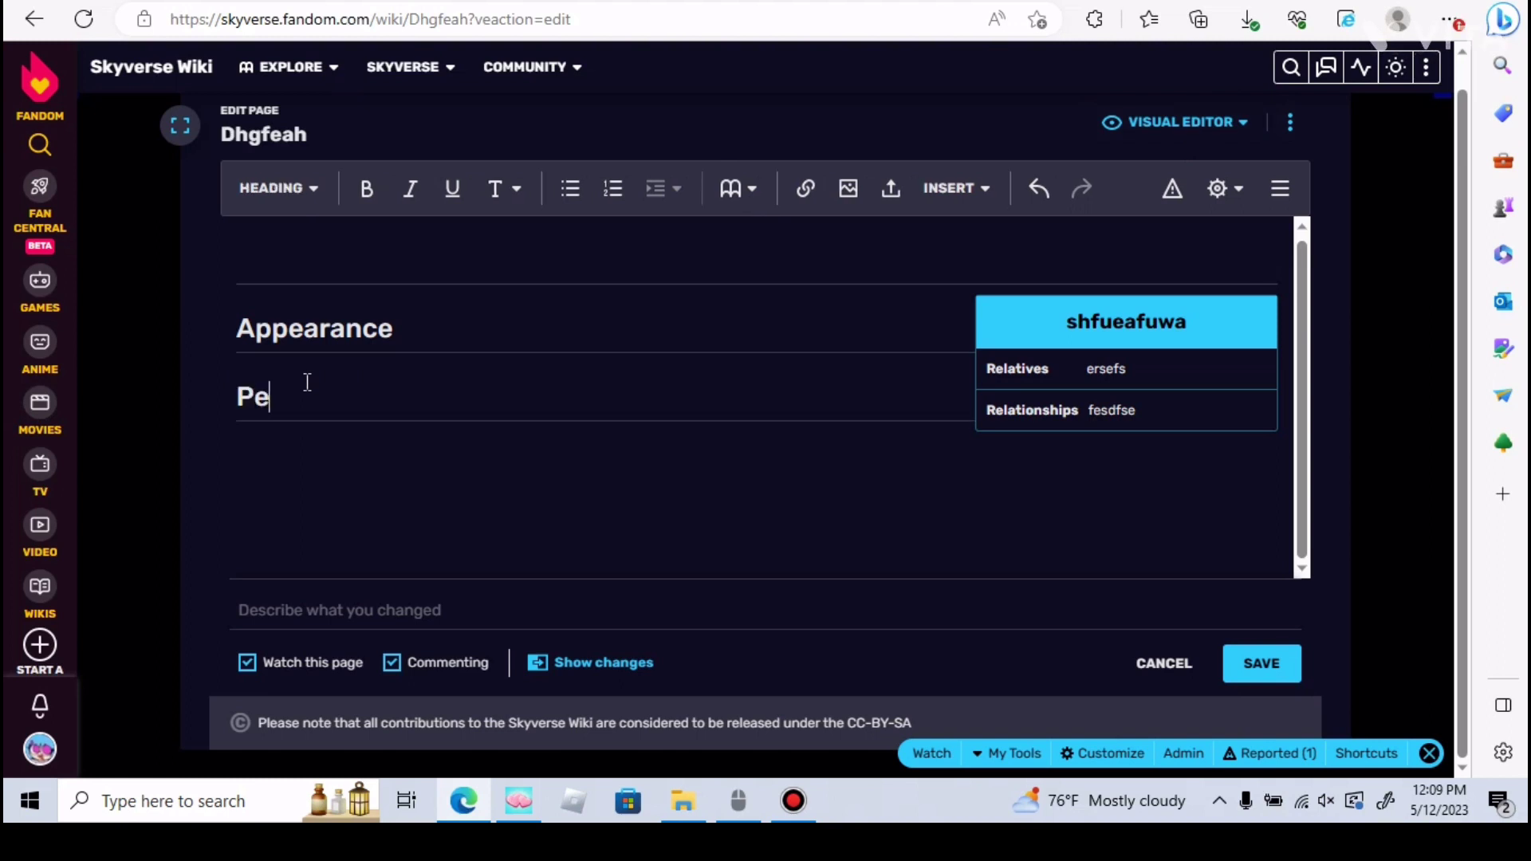
type("rsonality")
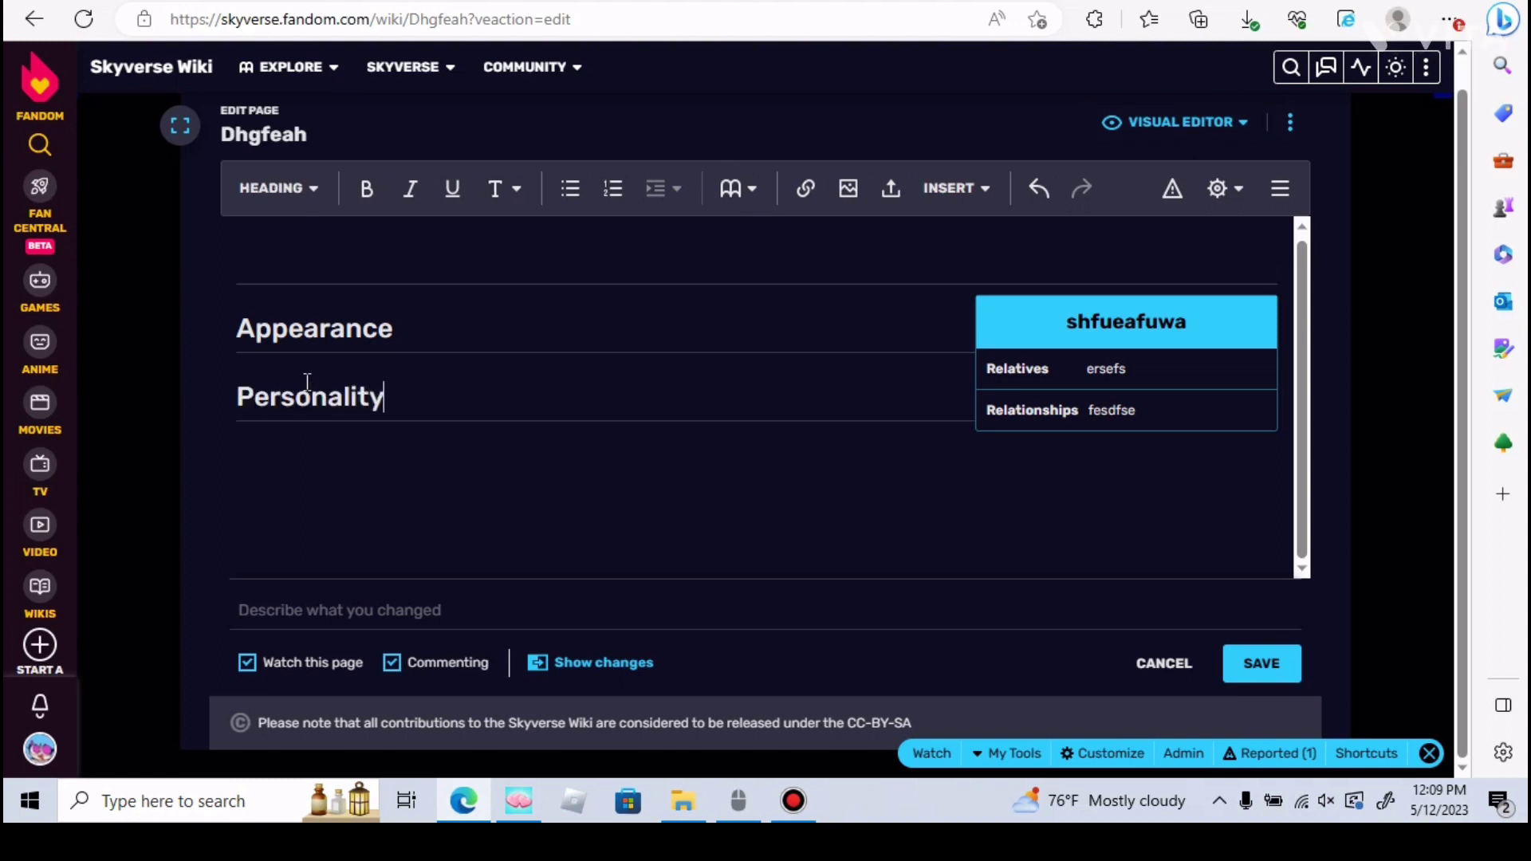
key("Return")
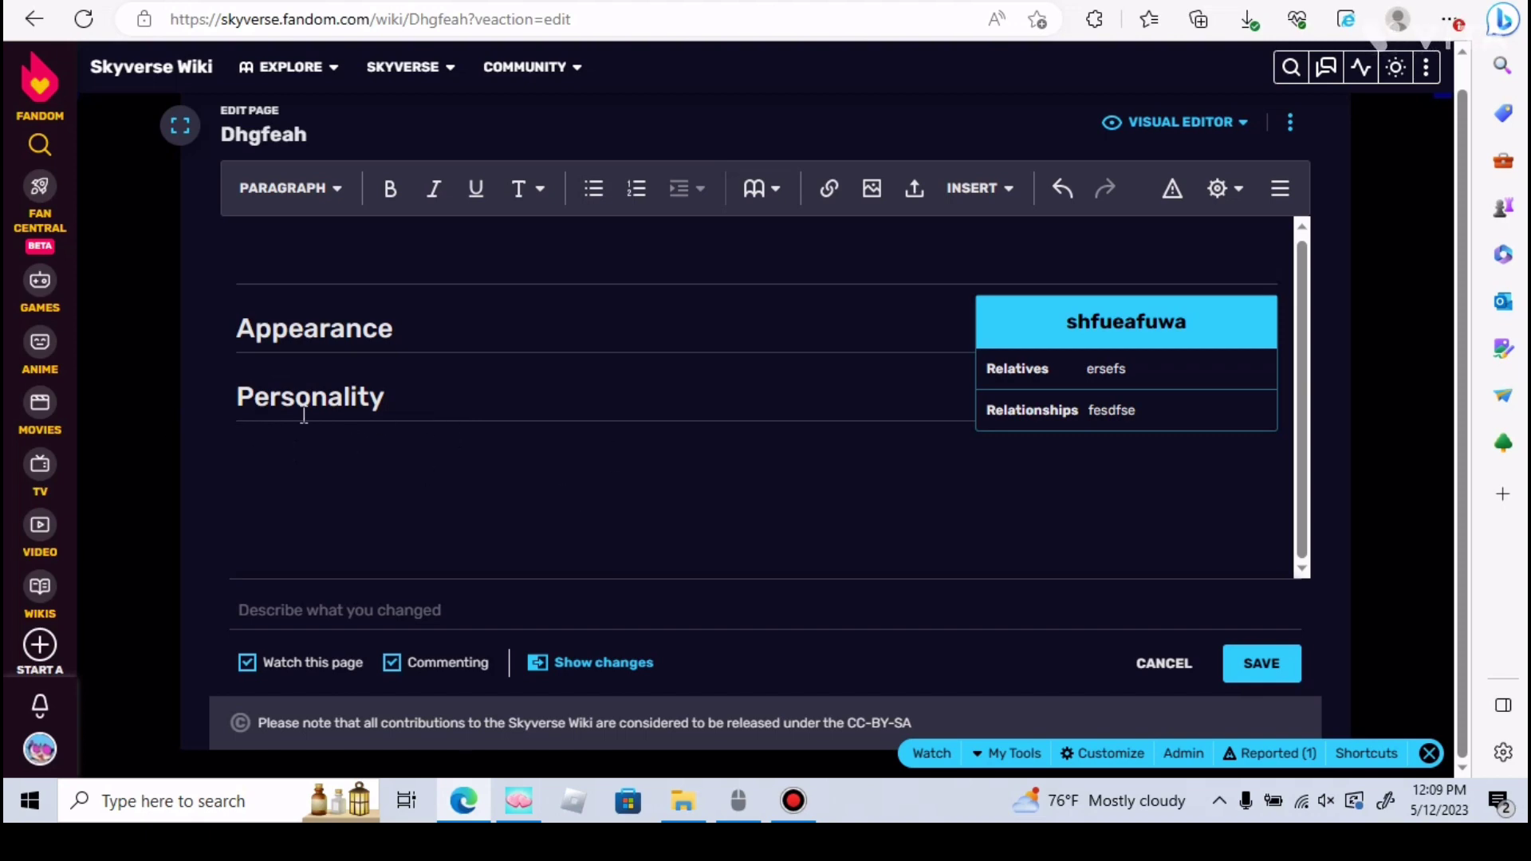
key("ctrl+2")
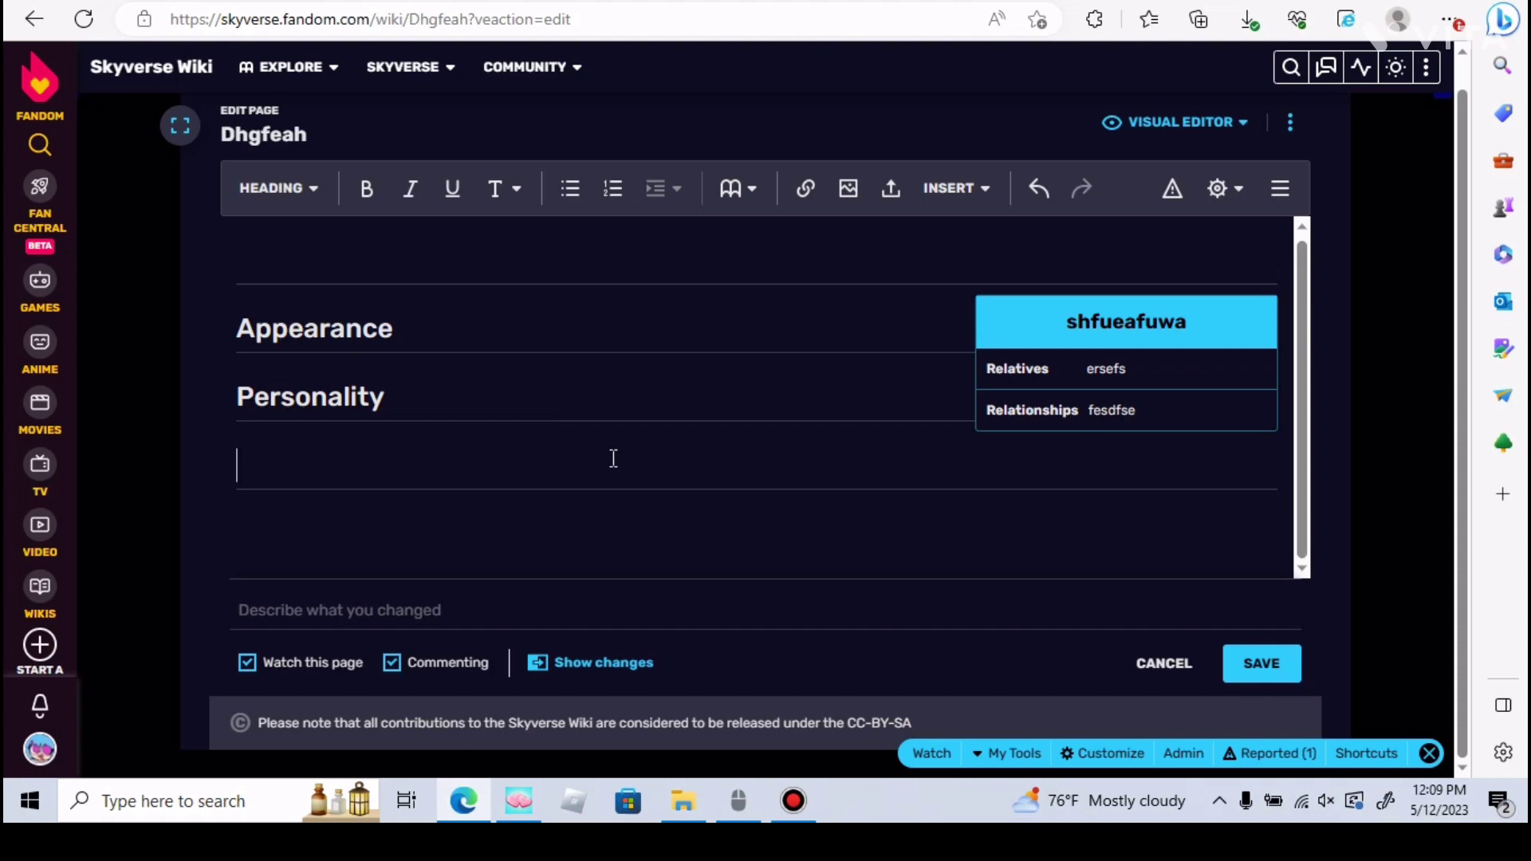
type("Biography")
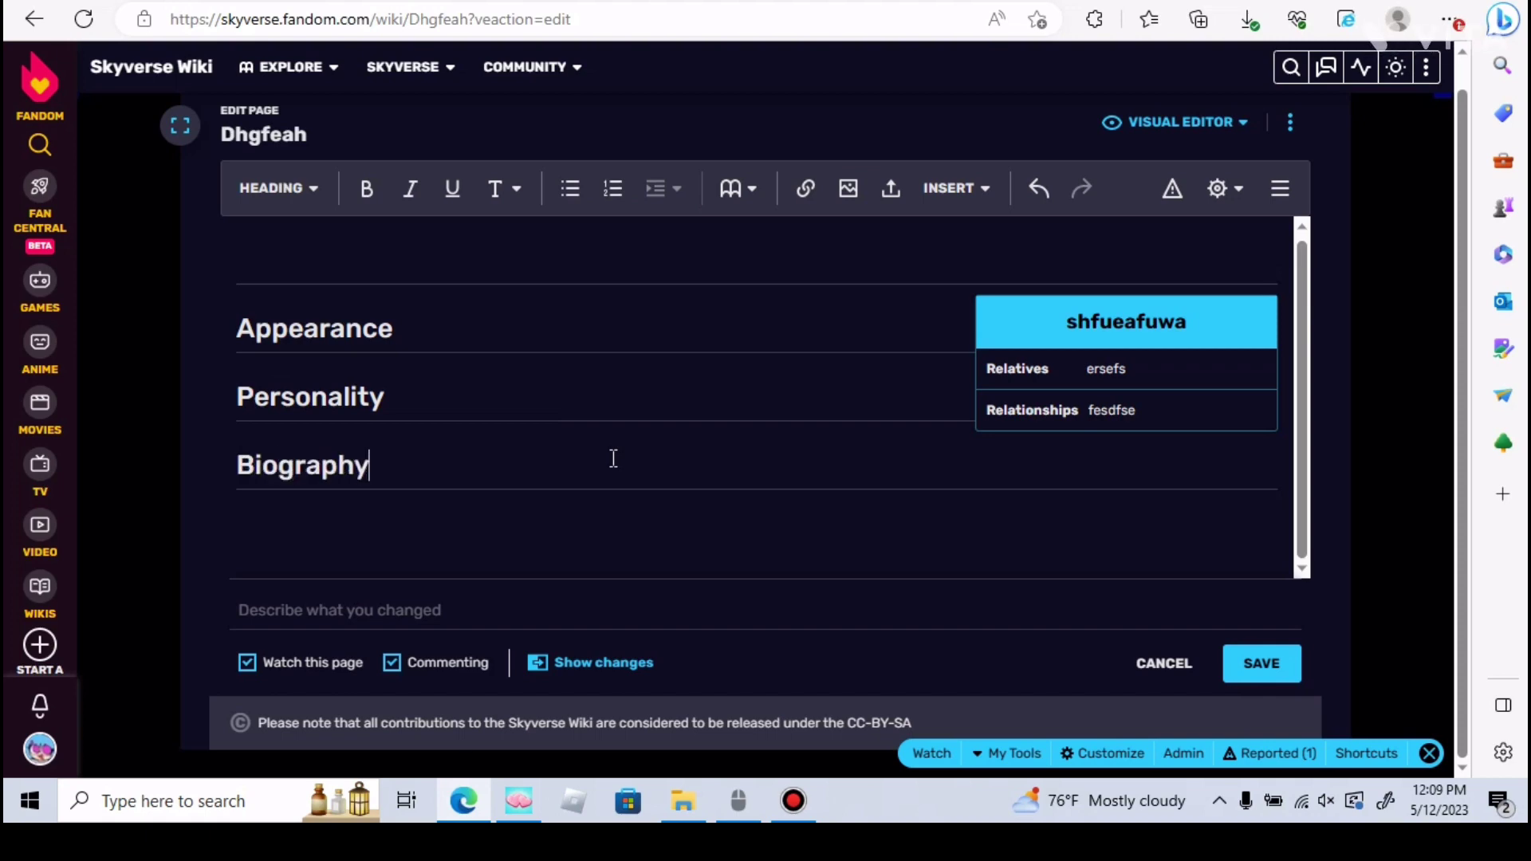
type("/S")
type("tory")
Finish the Biography/Story heading and add a History heading after it.
key("Return")
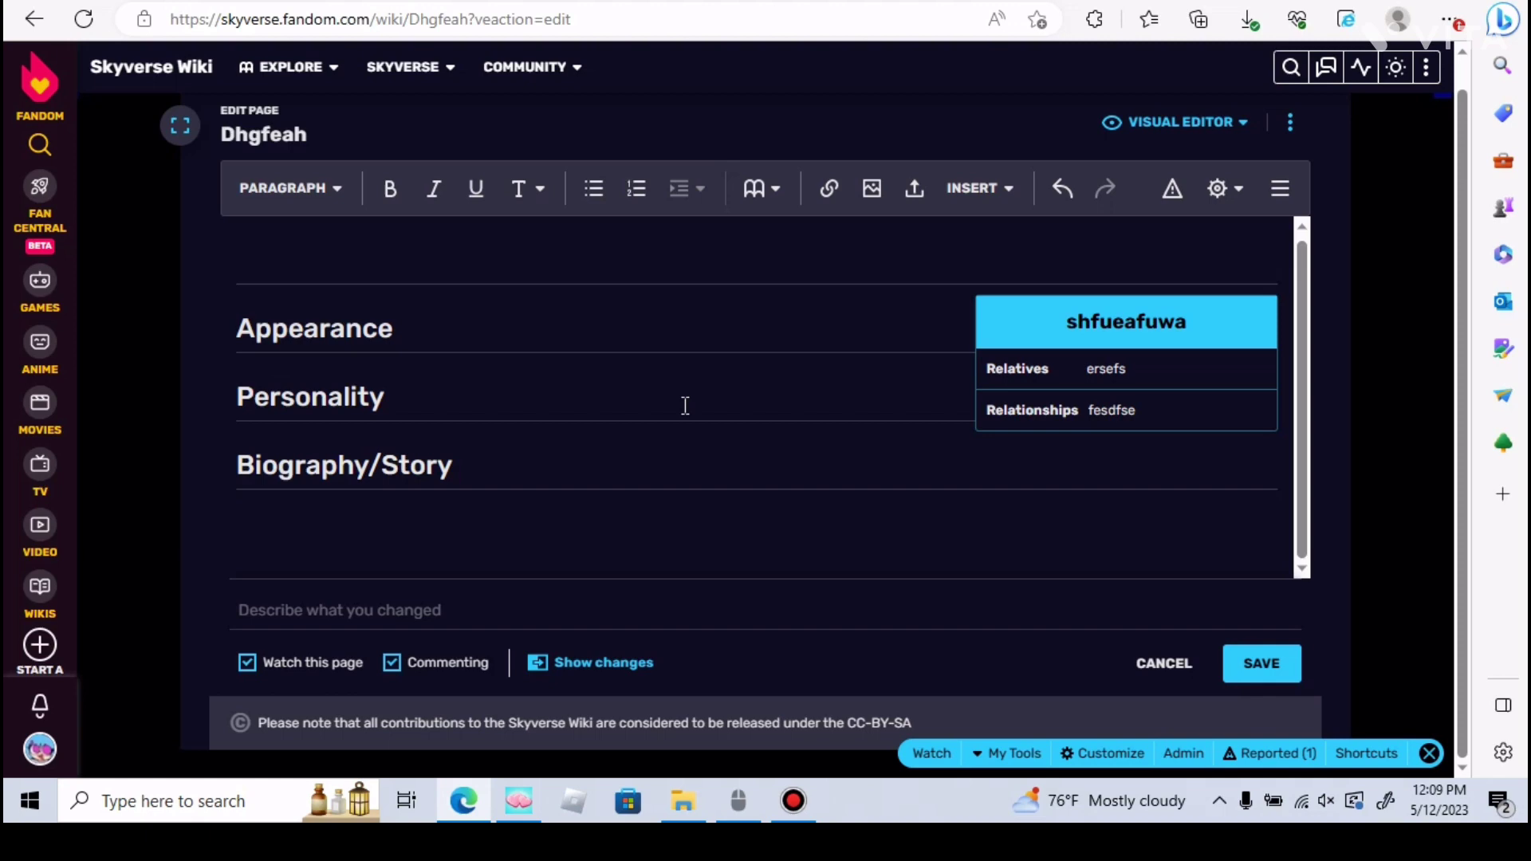
left_click_drag(372, 465, 247, 462)
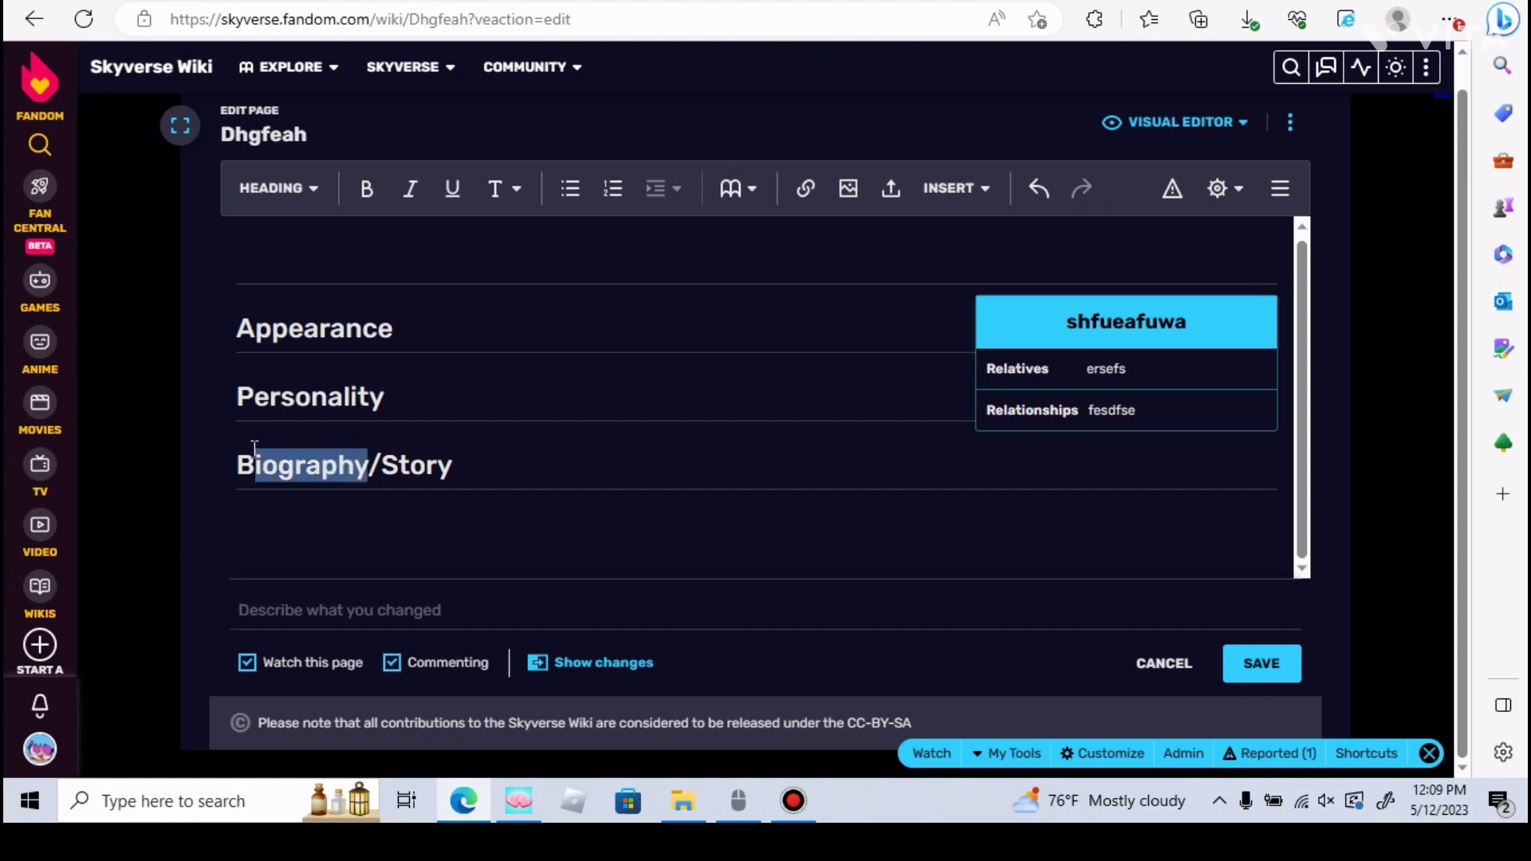
left_click(259, 527)
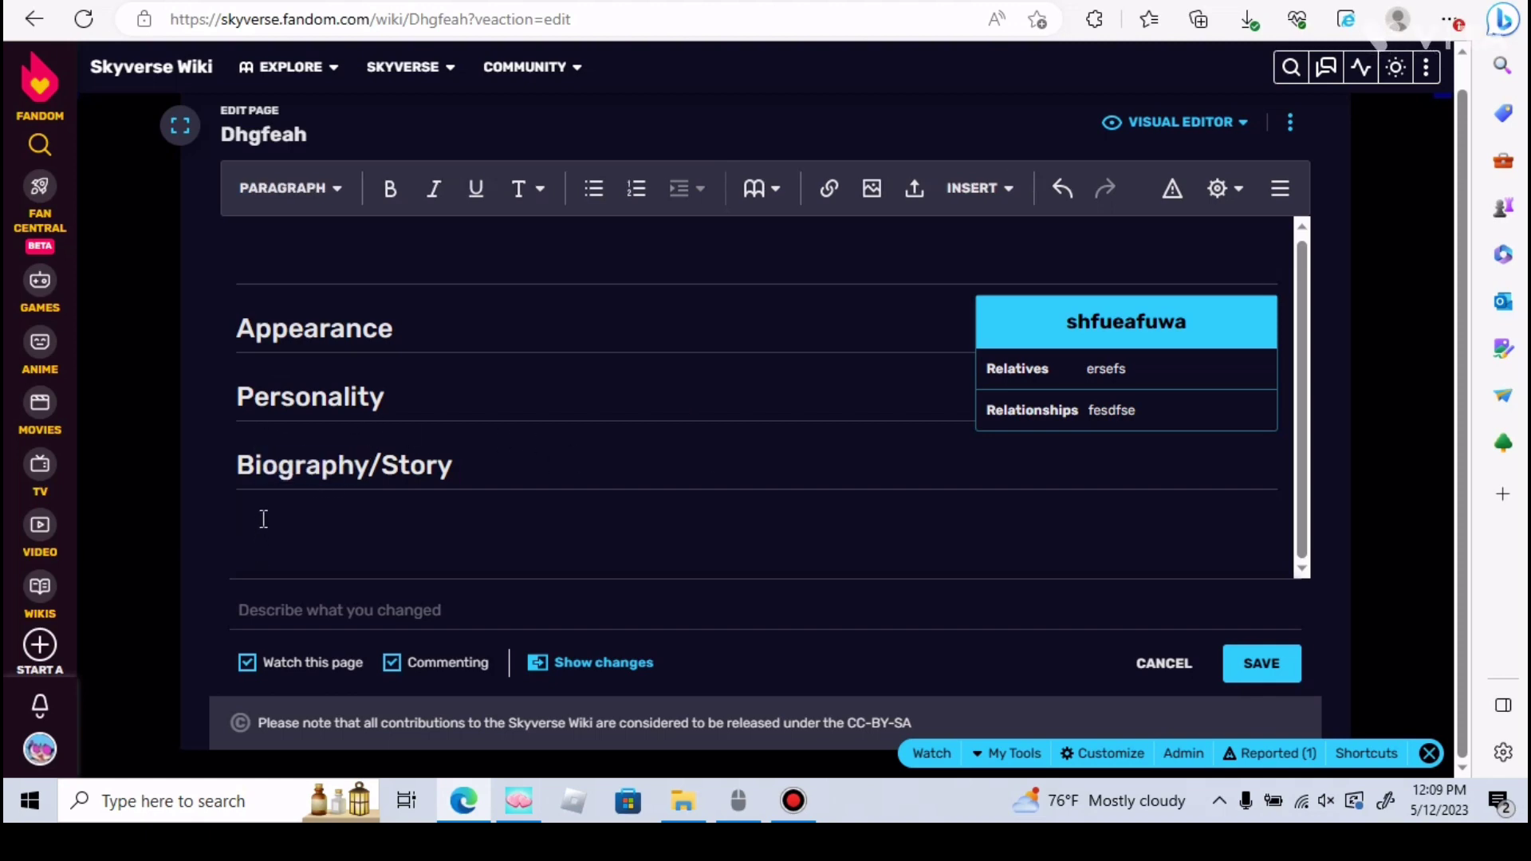
key("ctrl+2")
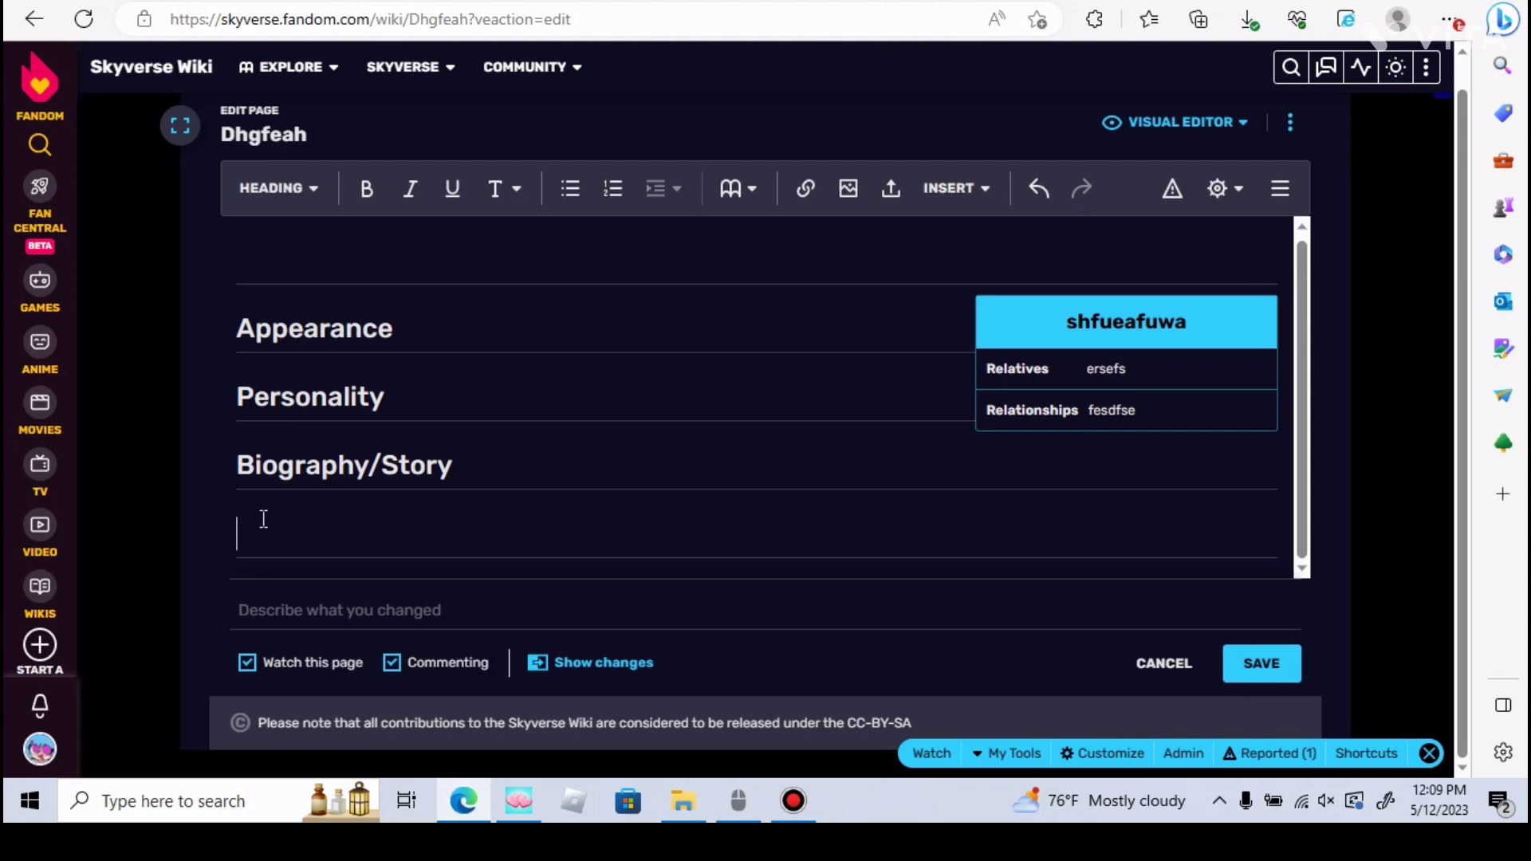
type("History")
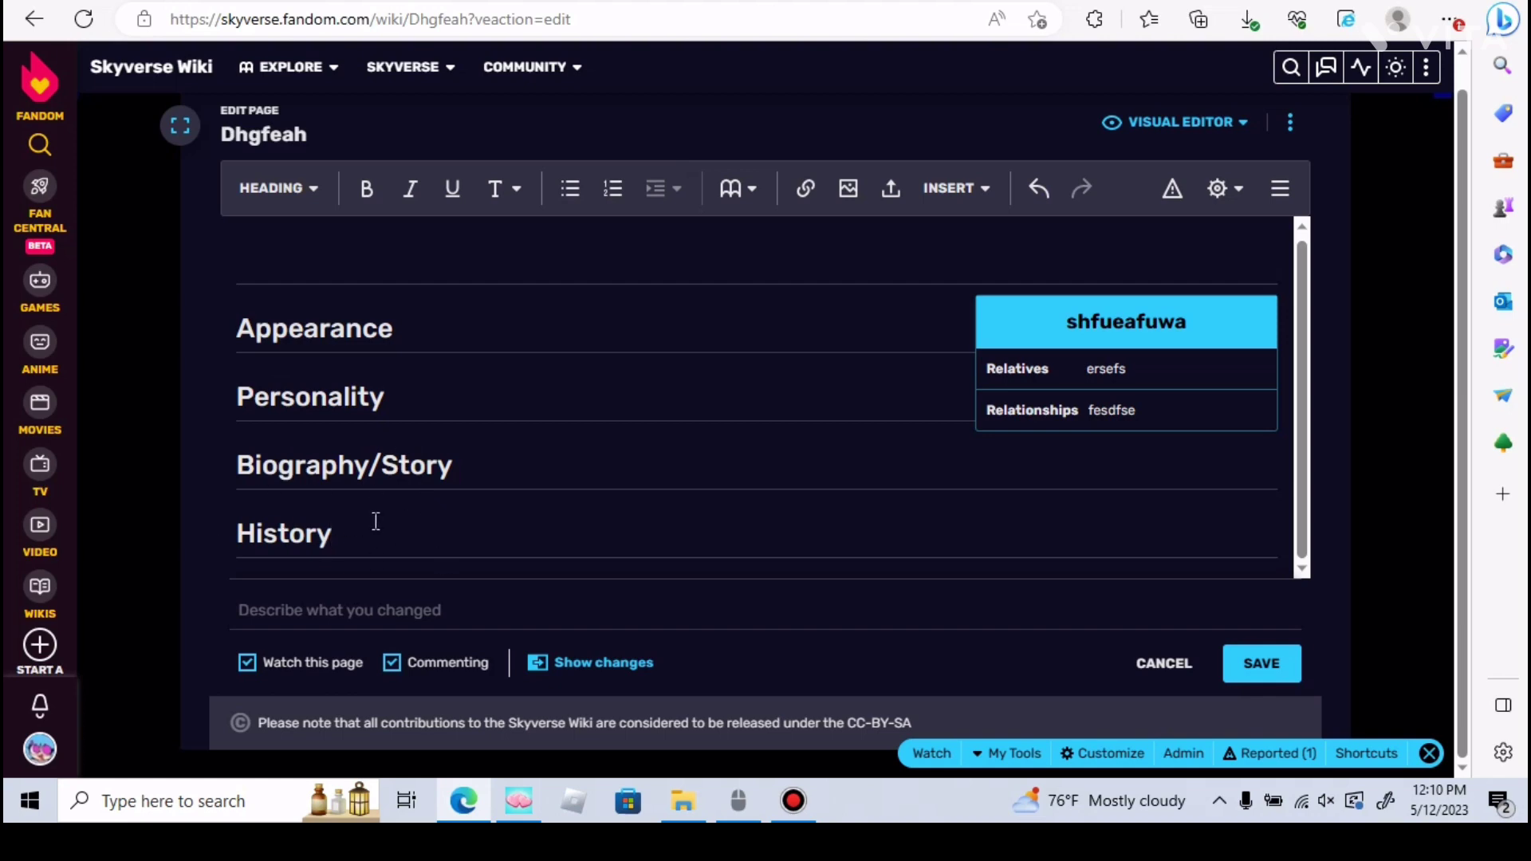
key("Return")
scroll(375, 523, "down", 1)
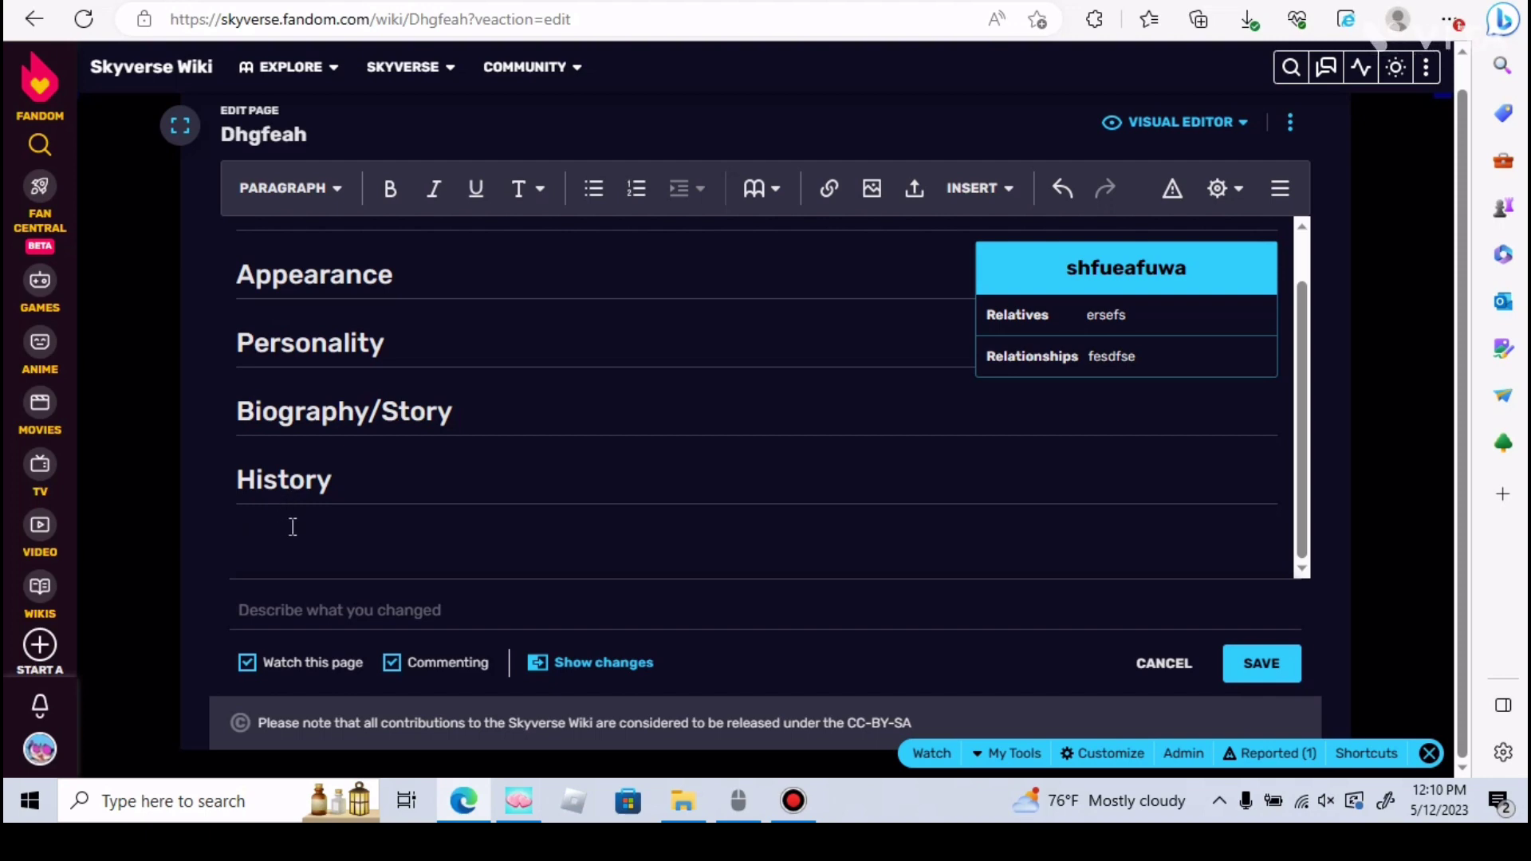
Start the heading 'Other (official) versions of' and erase the trailing Skyblue name.
key("ctrl+2")
type("O")
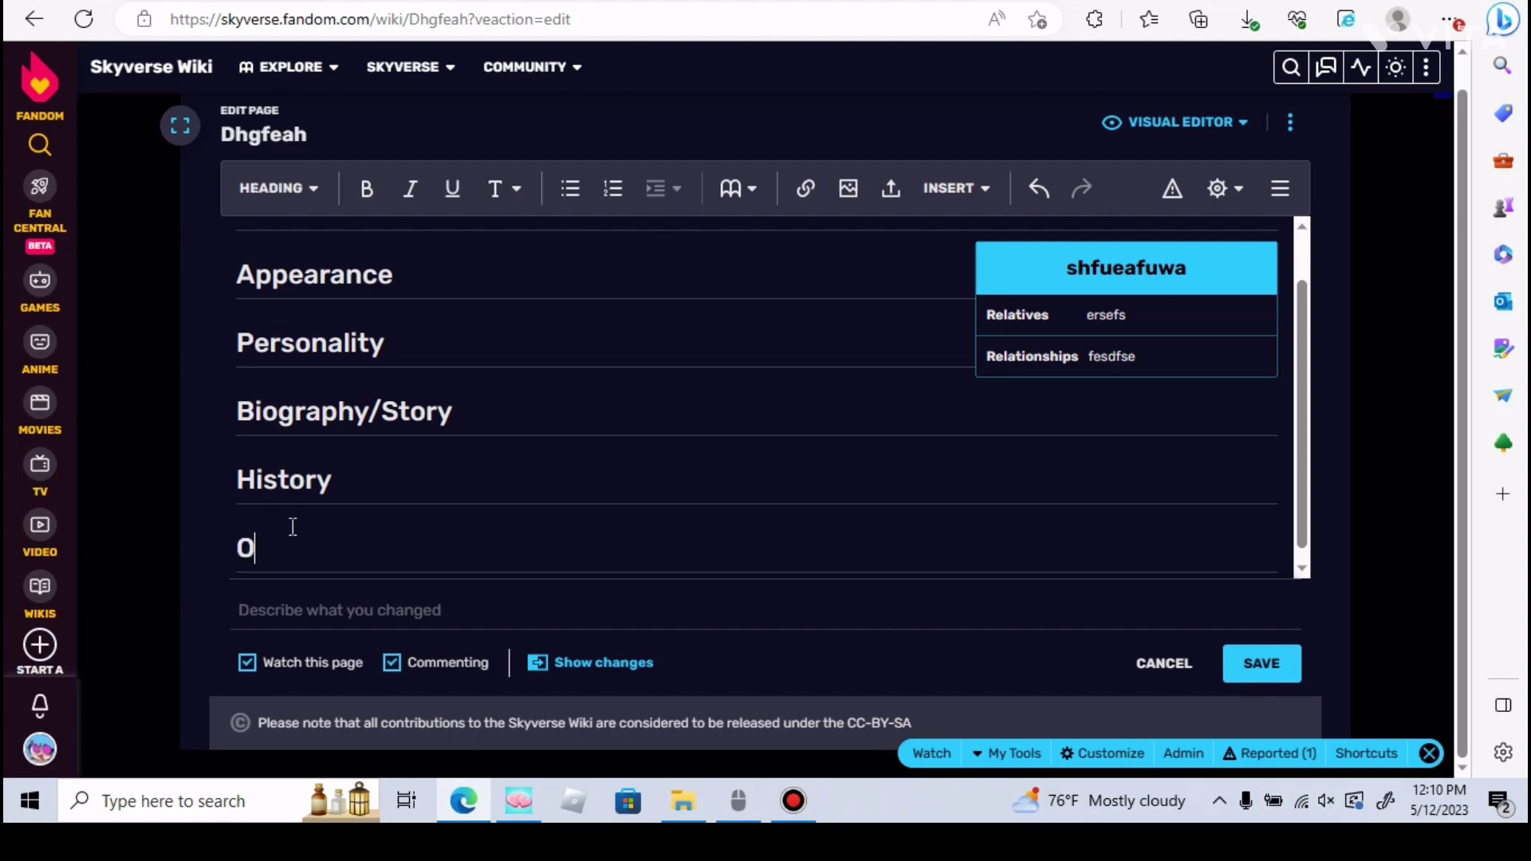
type("ther (off")
type("icial) ")
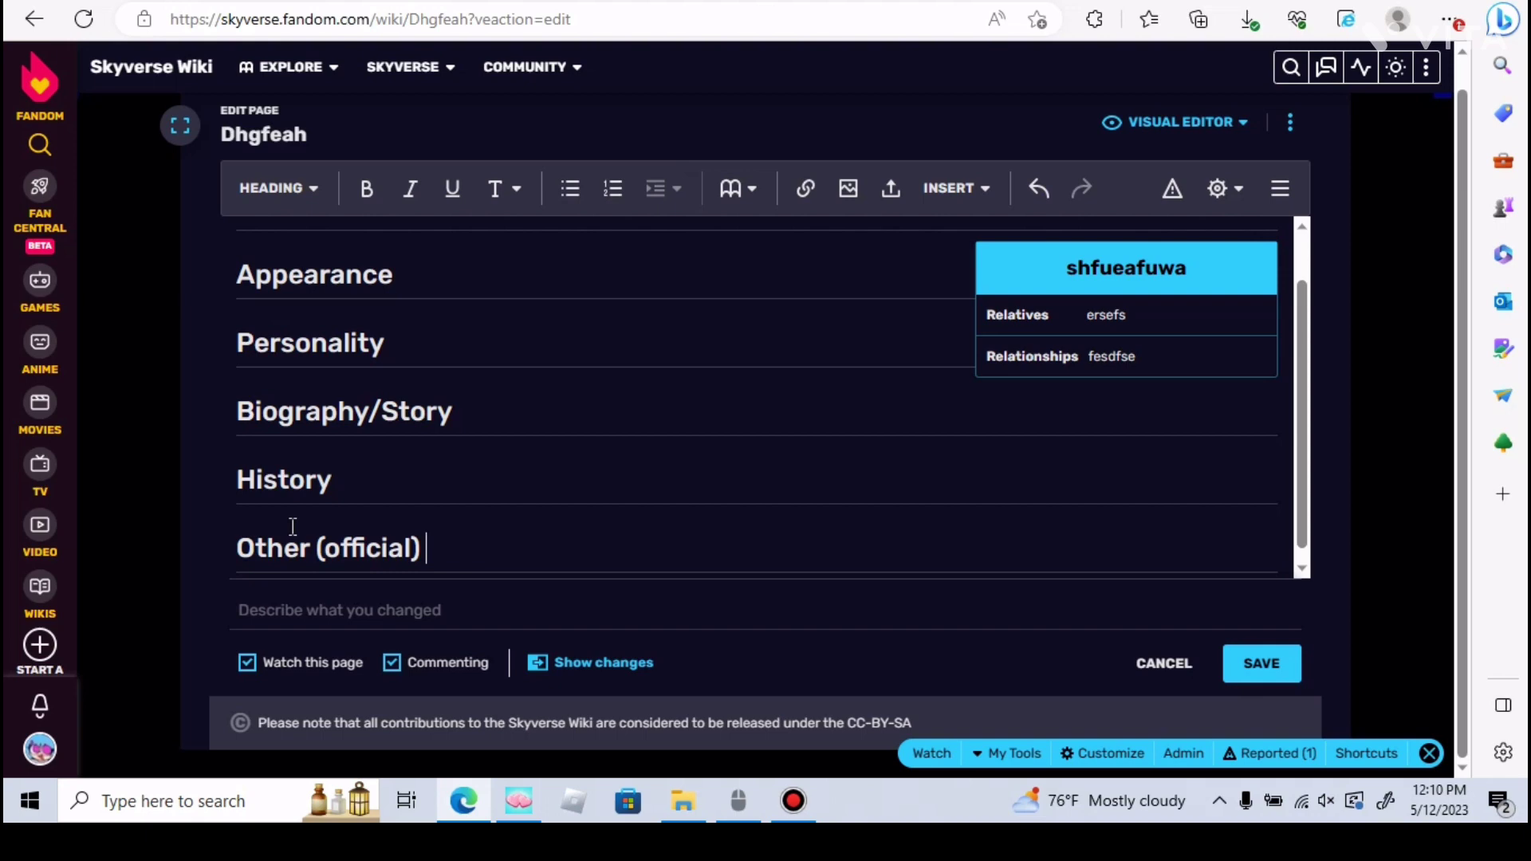
type("versi")
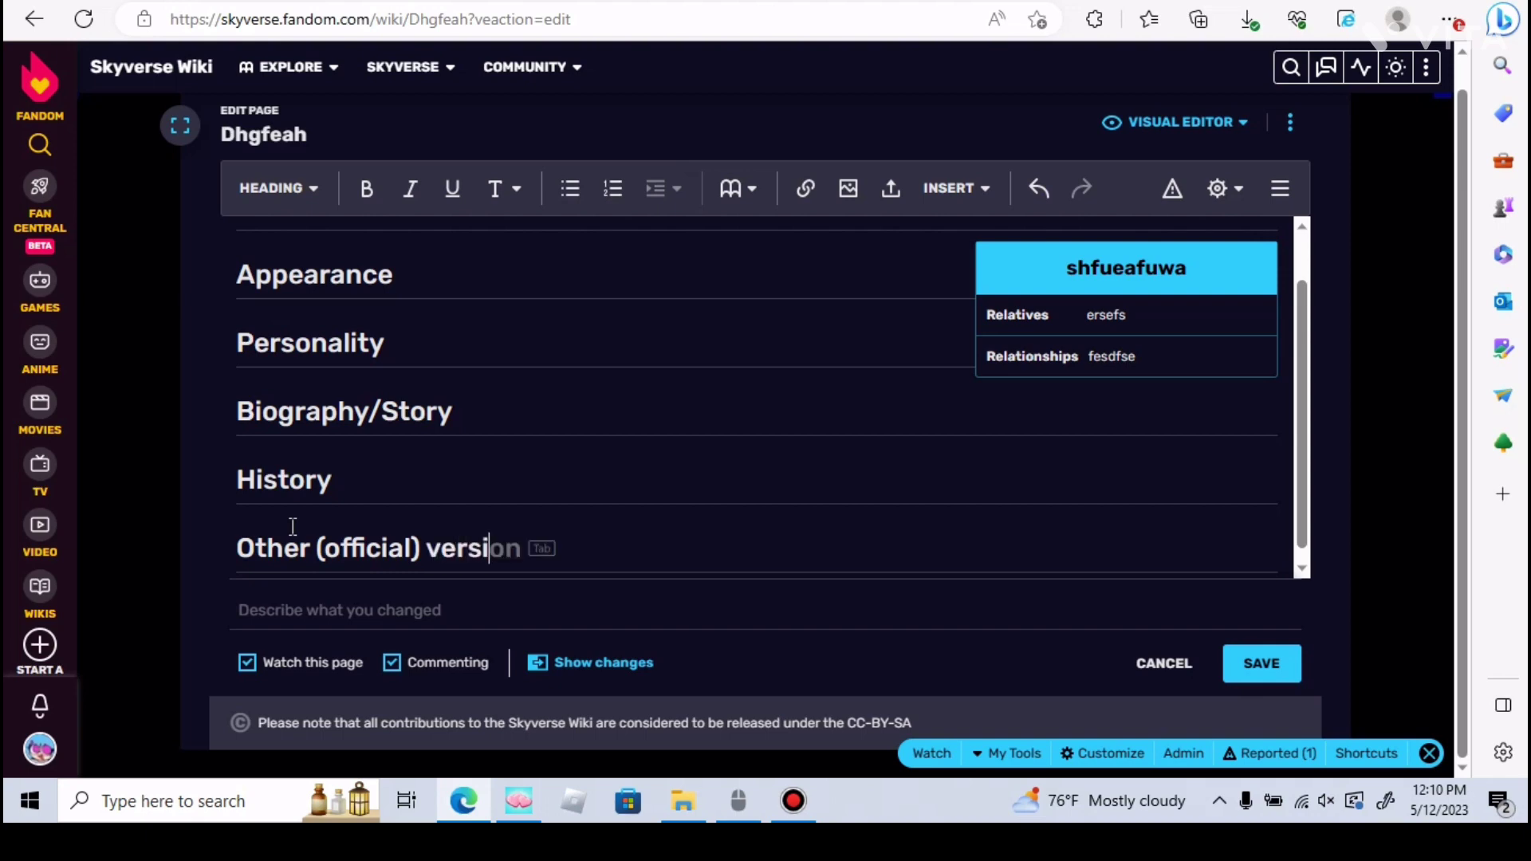
type("ons of Sky")
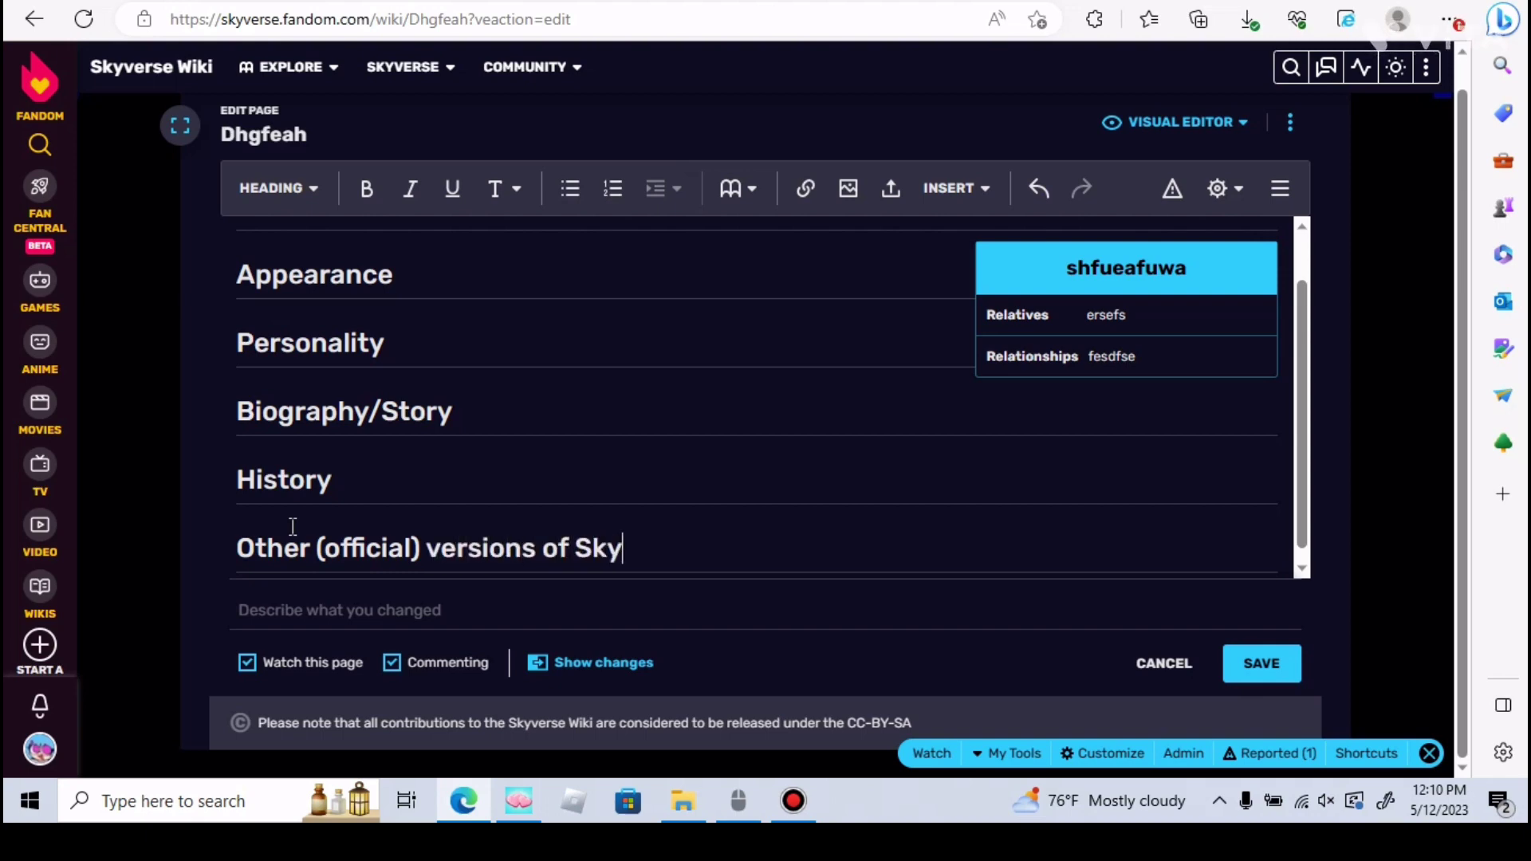
left_click_drag(672, 544, 575, 545)
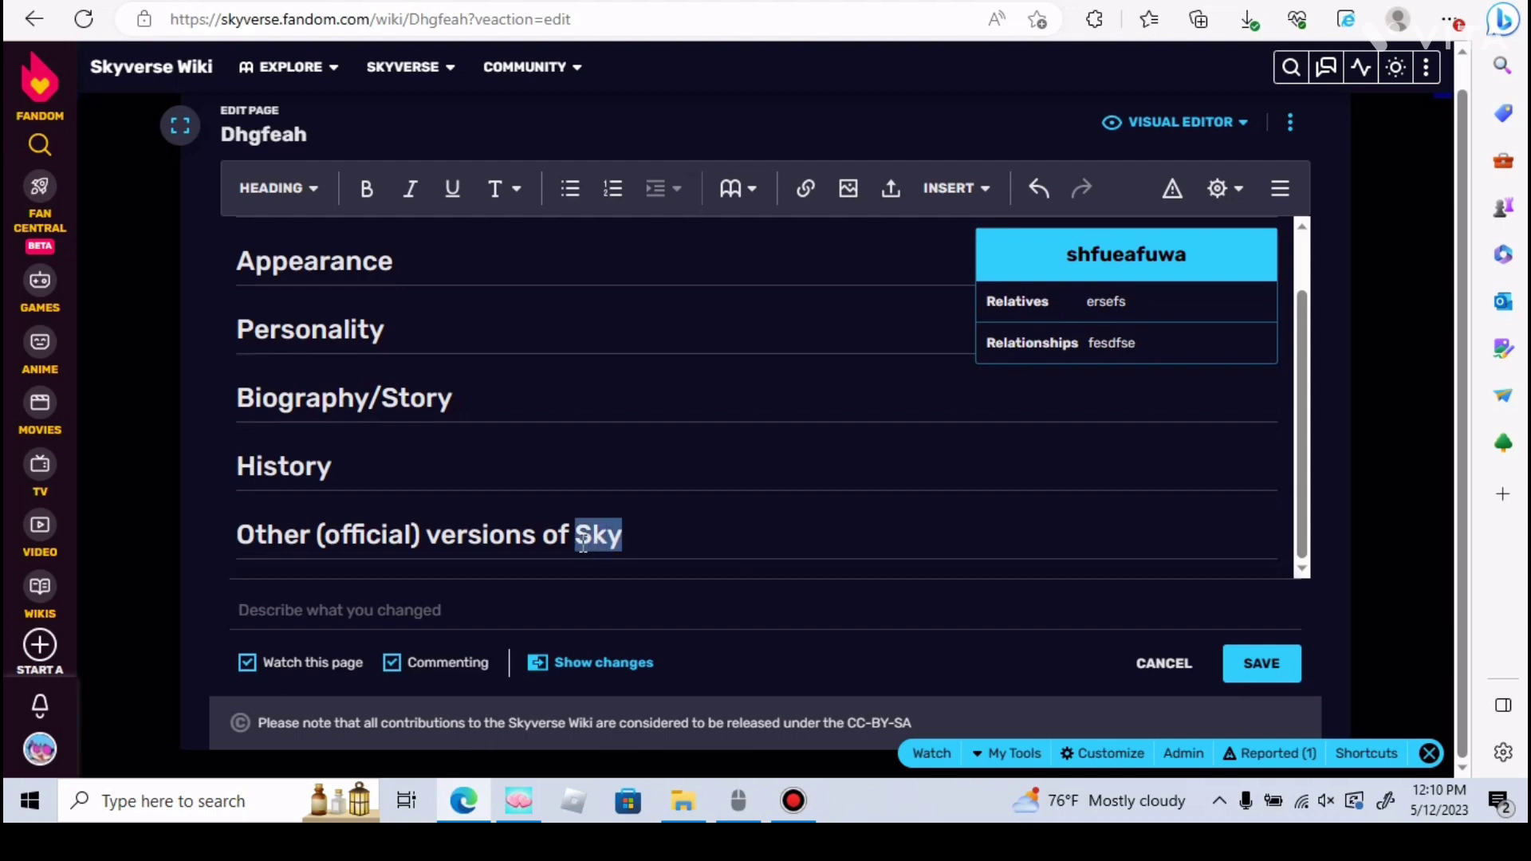
key("BackSpace")
type("Skyblue")
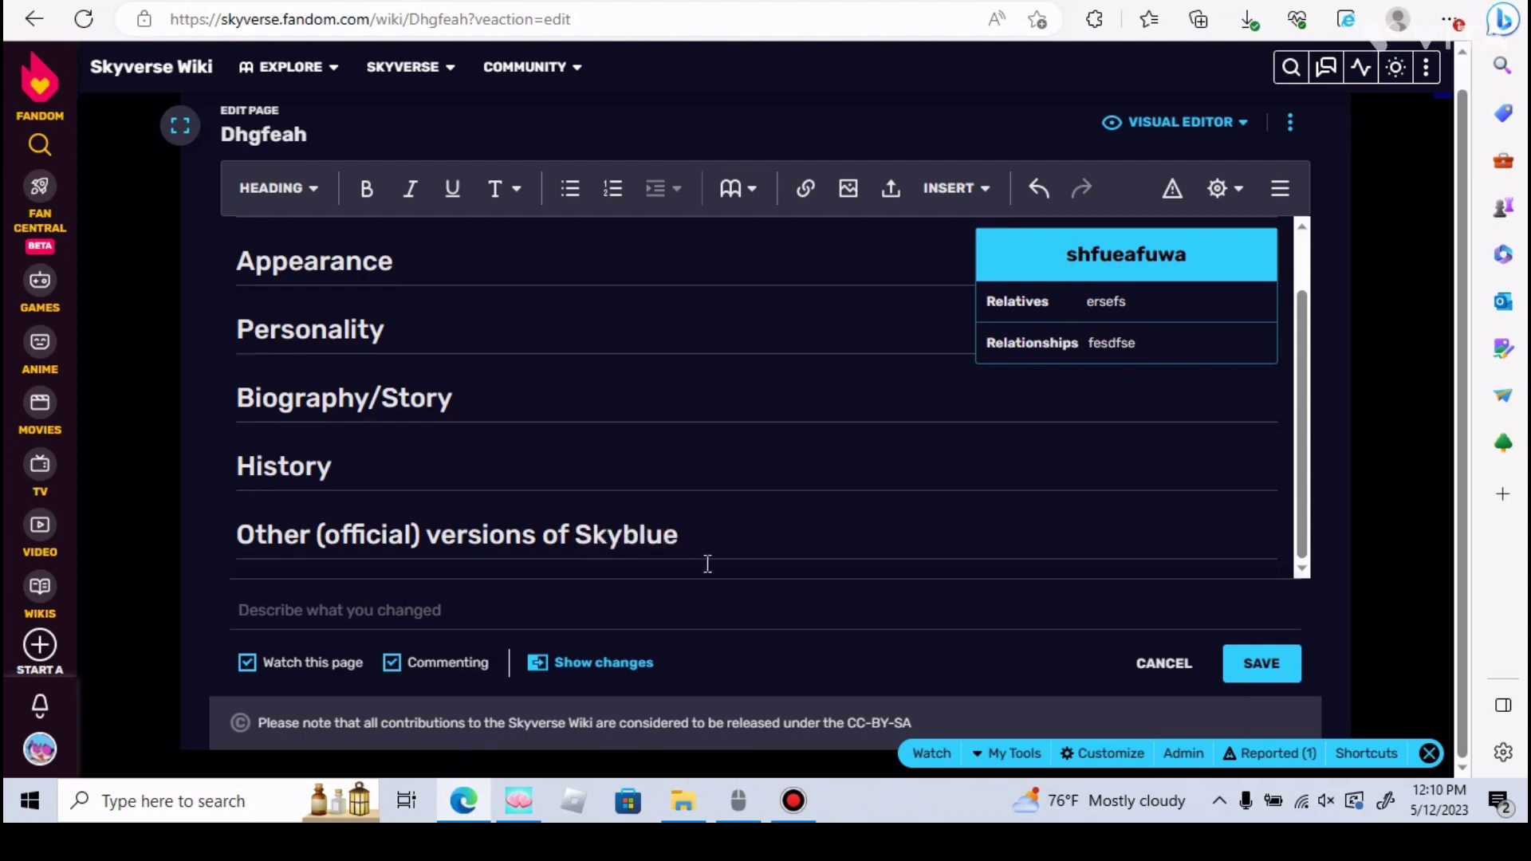
key("BackSpace")
key("BackSpace")
key("BackSpace")
key("BackSpace")
key("BackSpace")
key("BackSpace")
key("BackSpace")
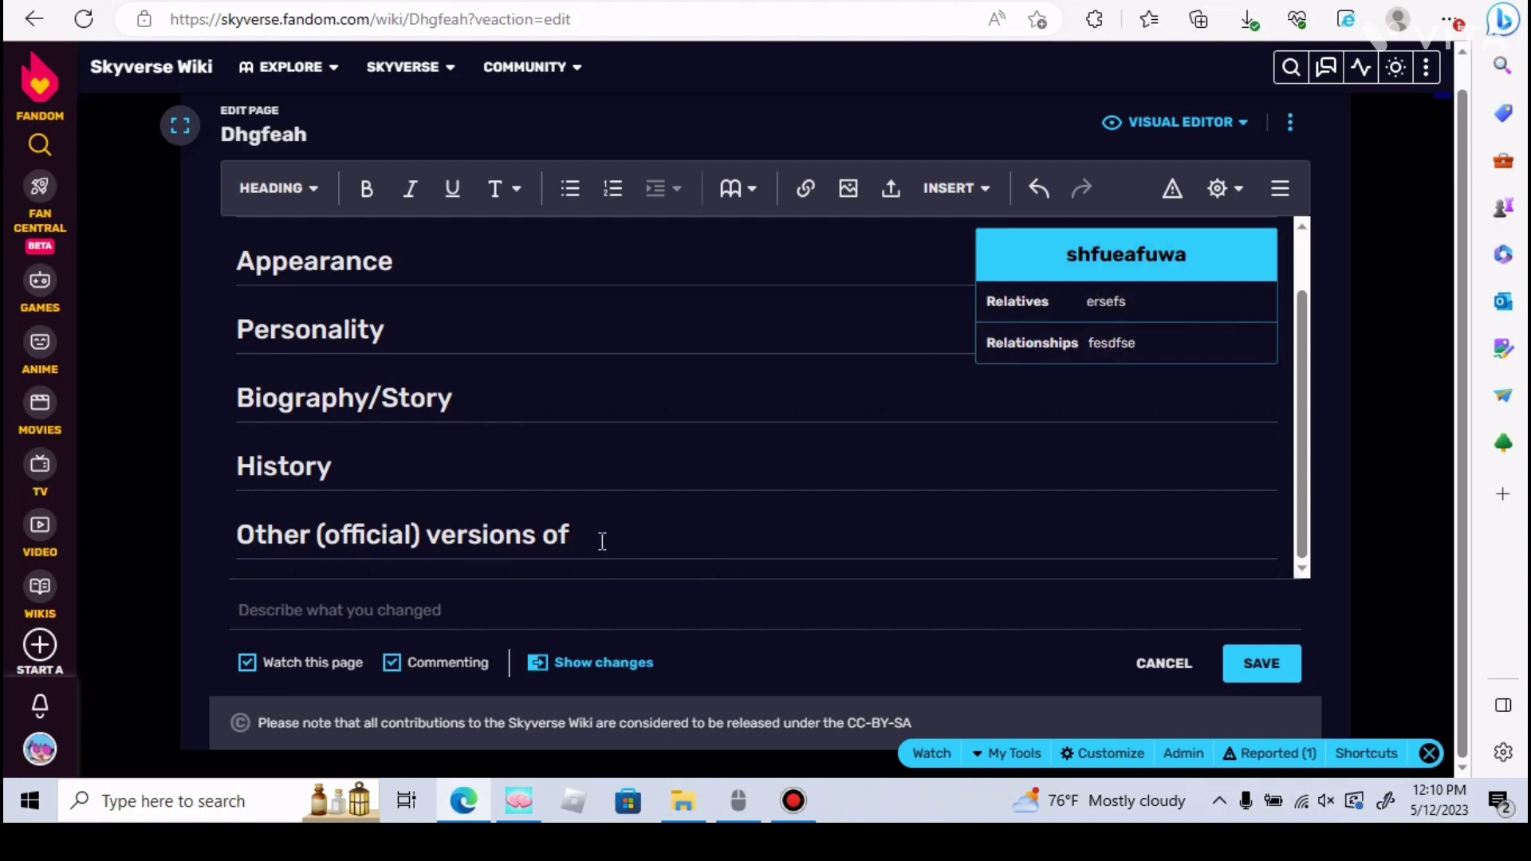
type("jhfdjjsek")
Complete the heading with jhfdjjsek and return to the empty line below it.
key("Return")
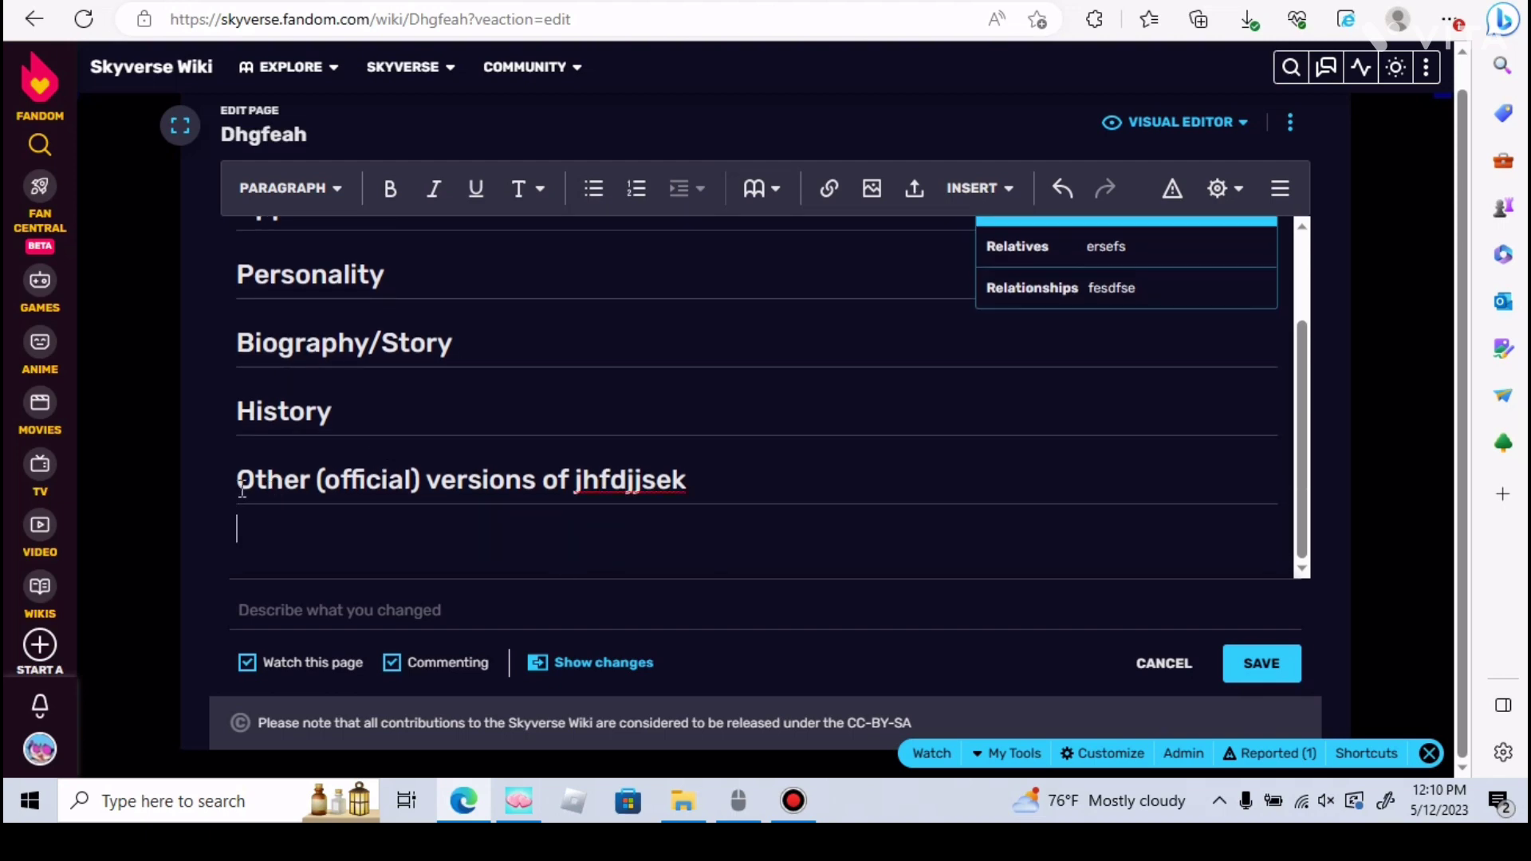
left_click_drag(240, 482, 739, 499)
left_click(472, 530)
type("==")
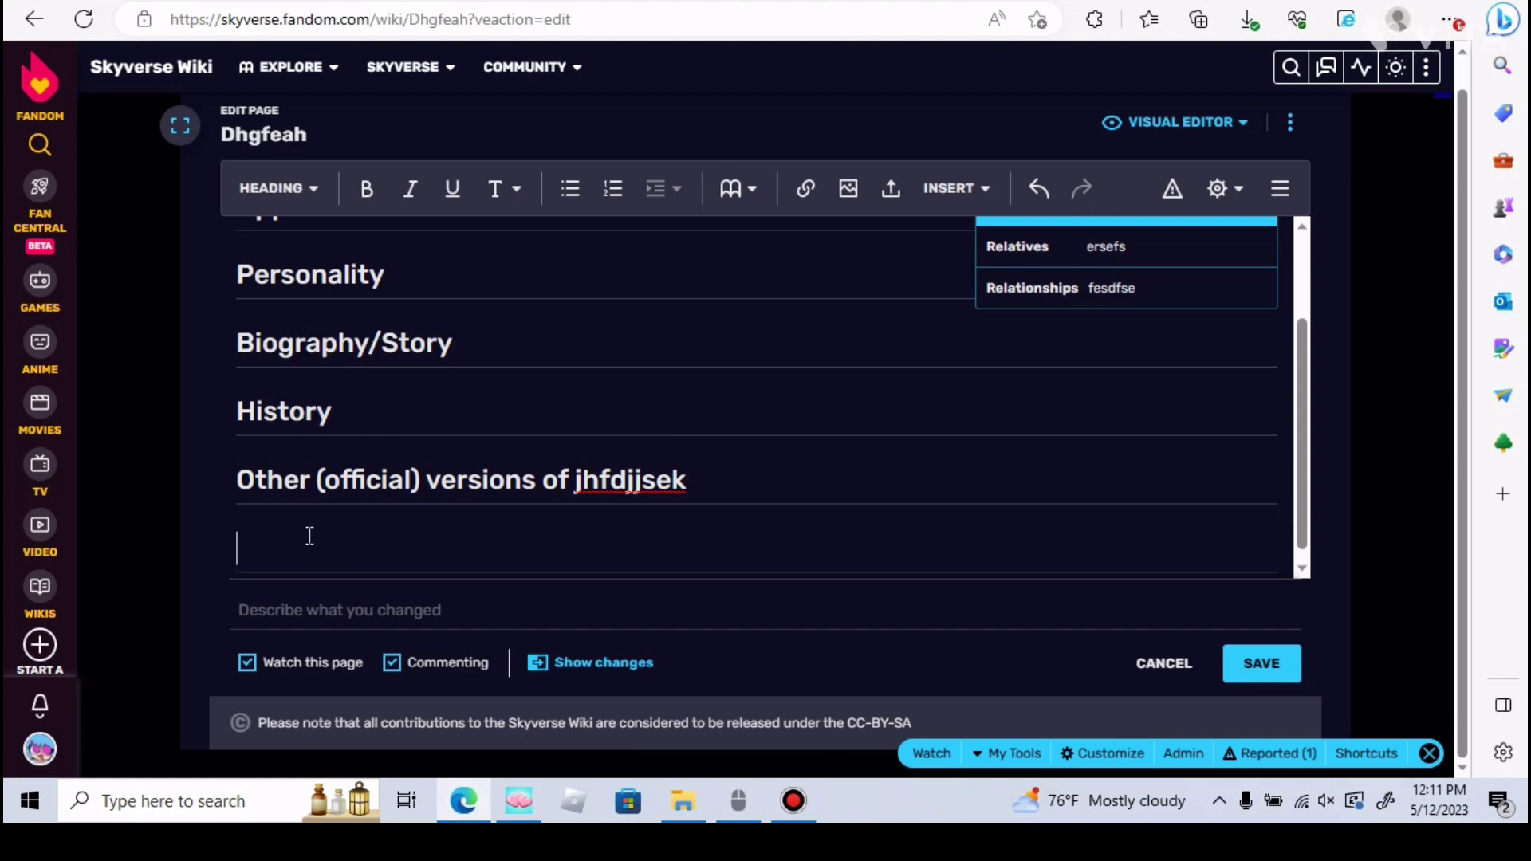
type("Trivia")
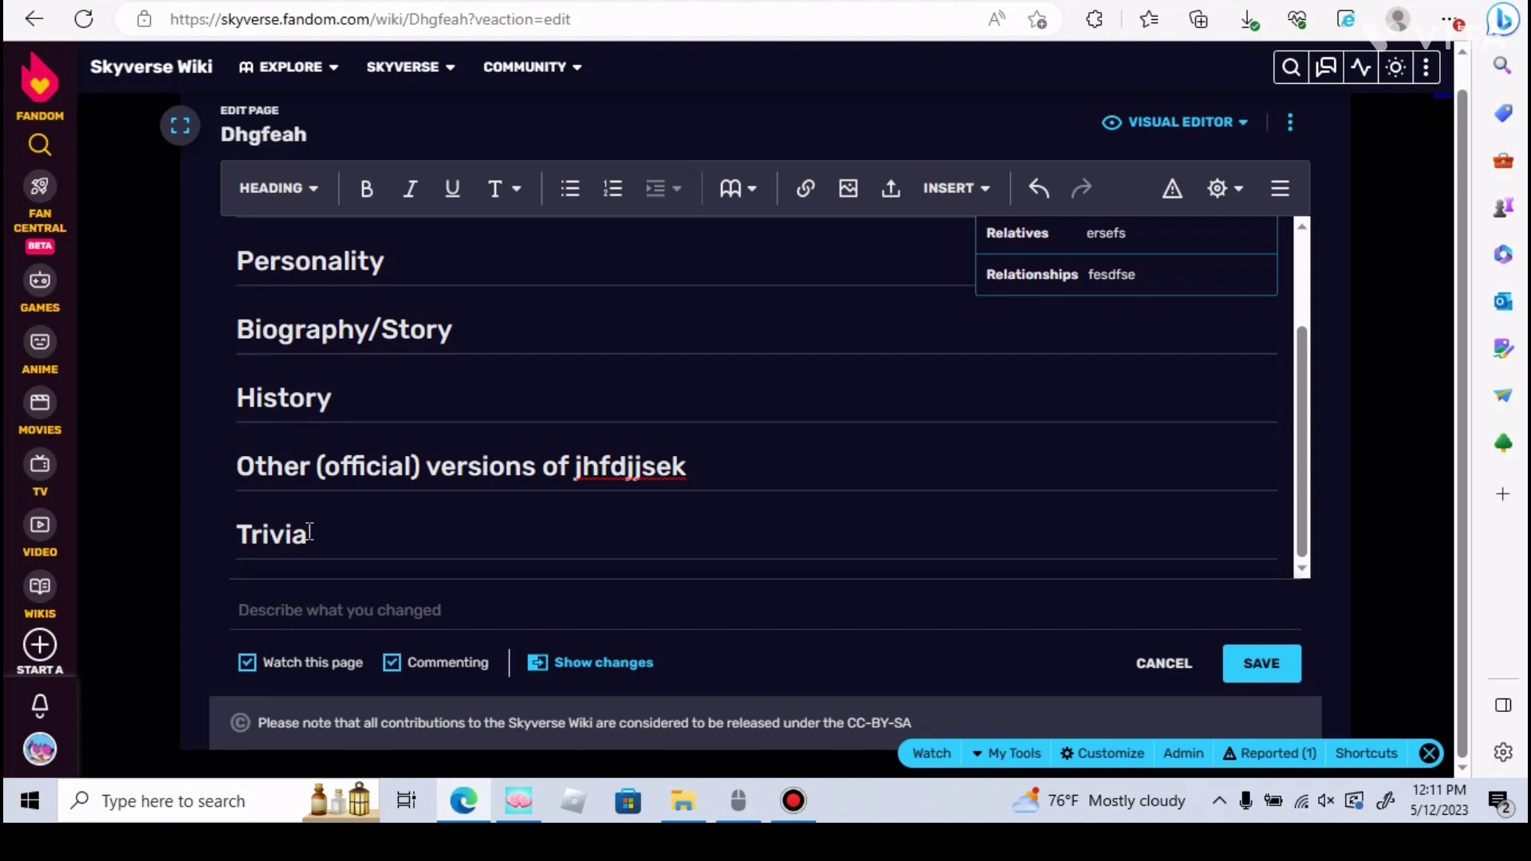
Finish the Trivia heading and discard an accidental bulleted list beneath it.
key("Return")
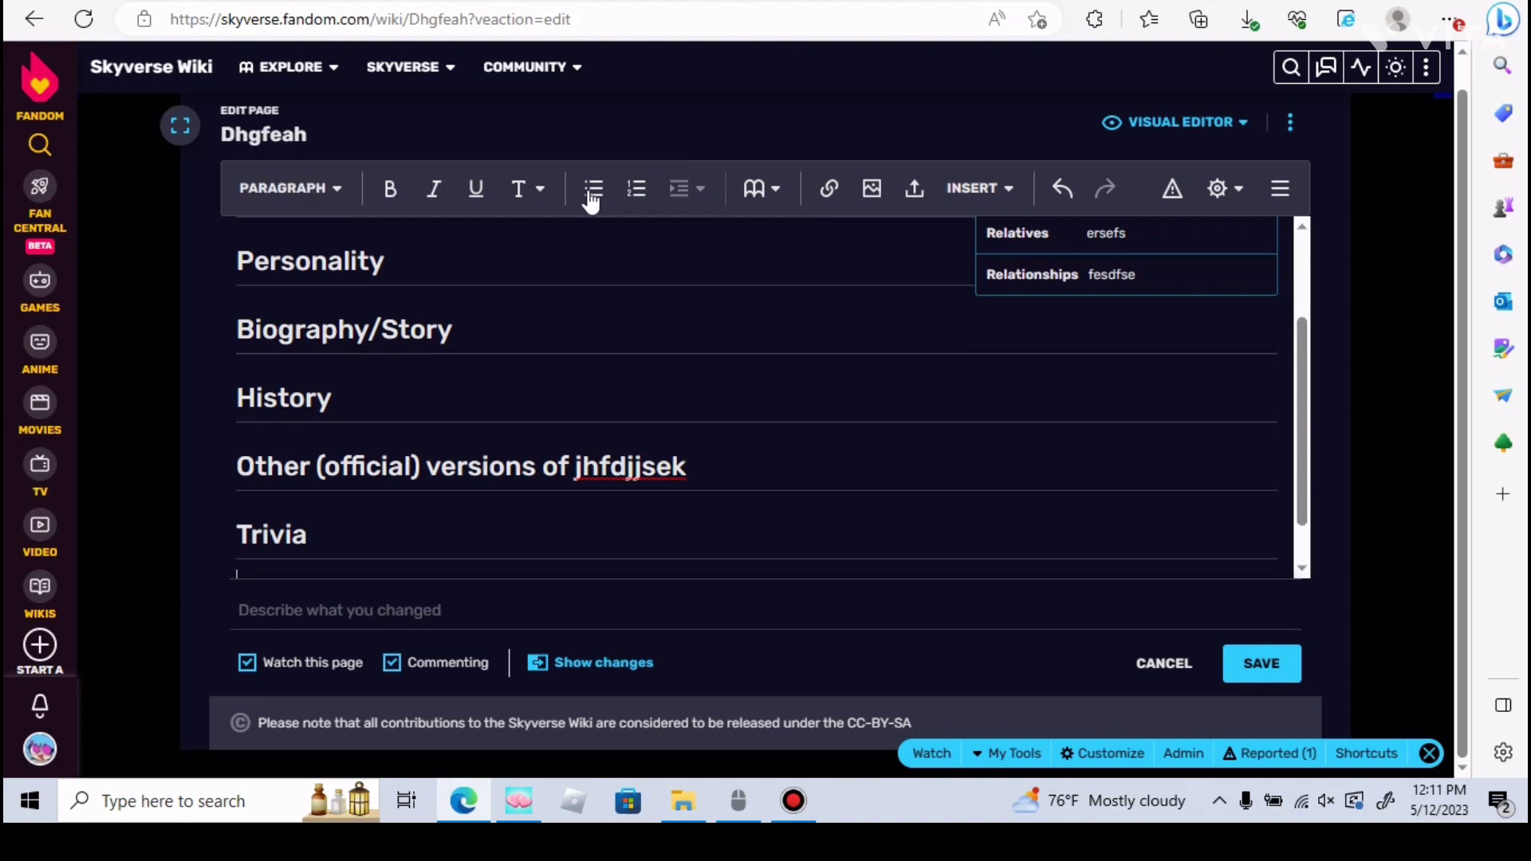
scroll(417, 536, "down", 1)
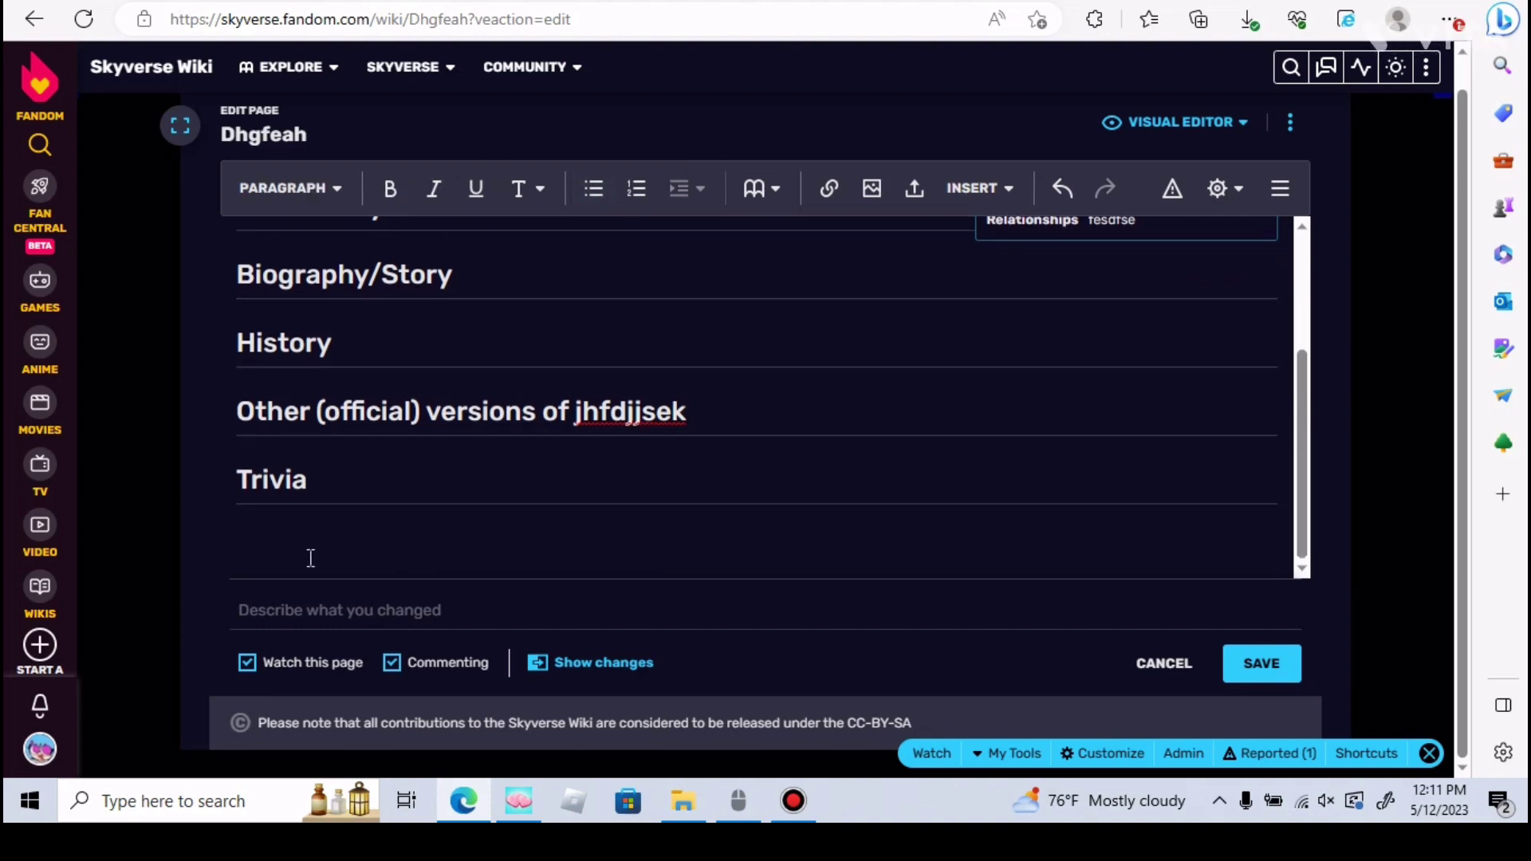
left_click_drag(324, 483, 231, 493)
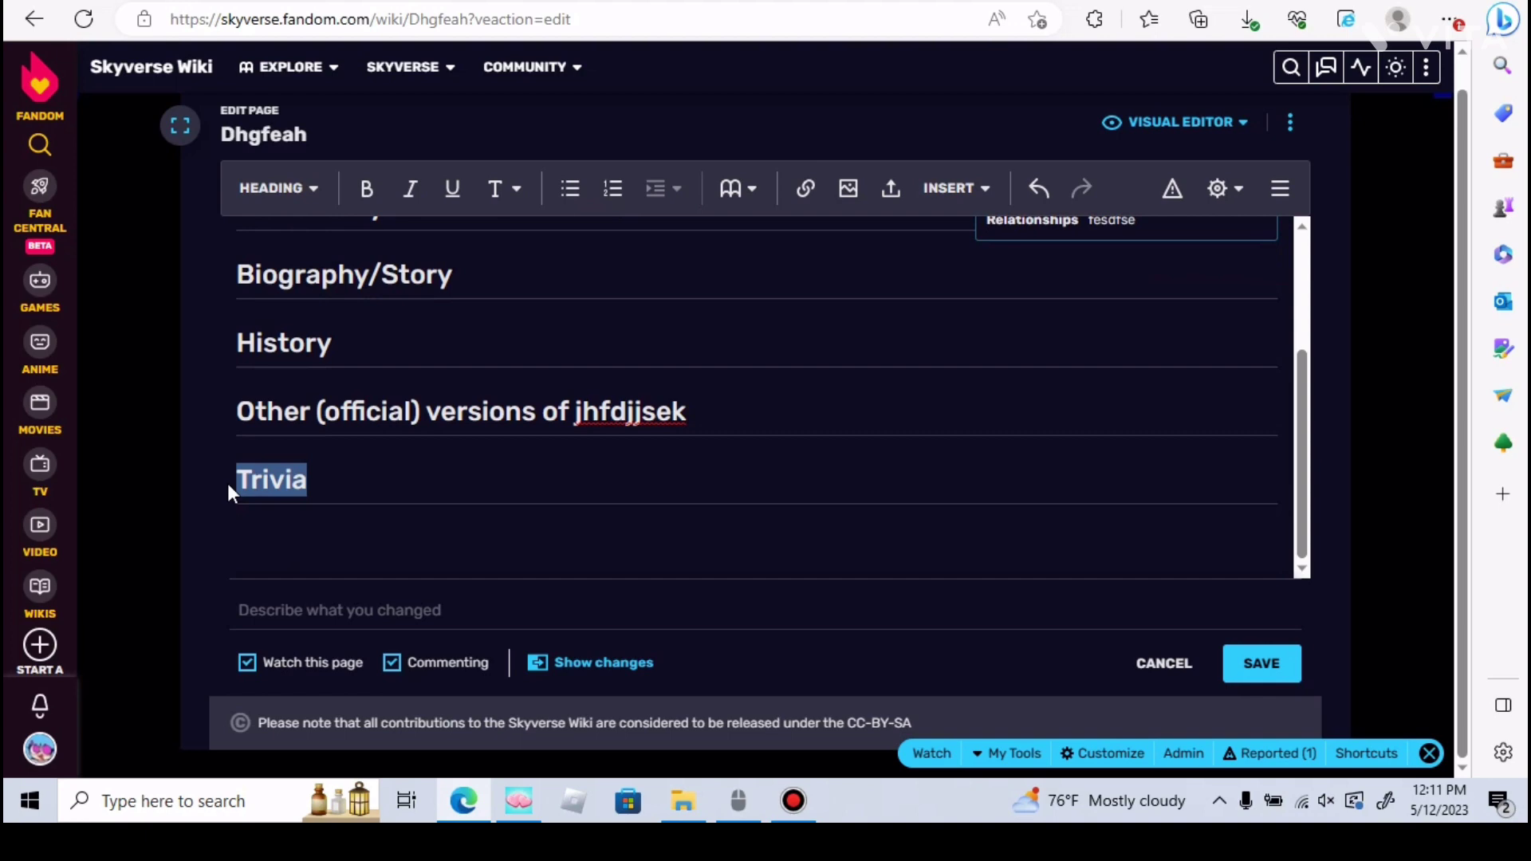
left_click(282, 535)
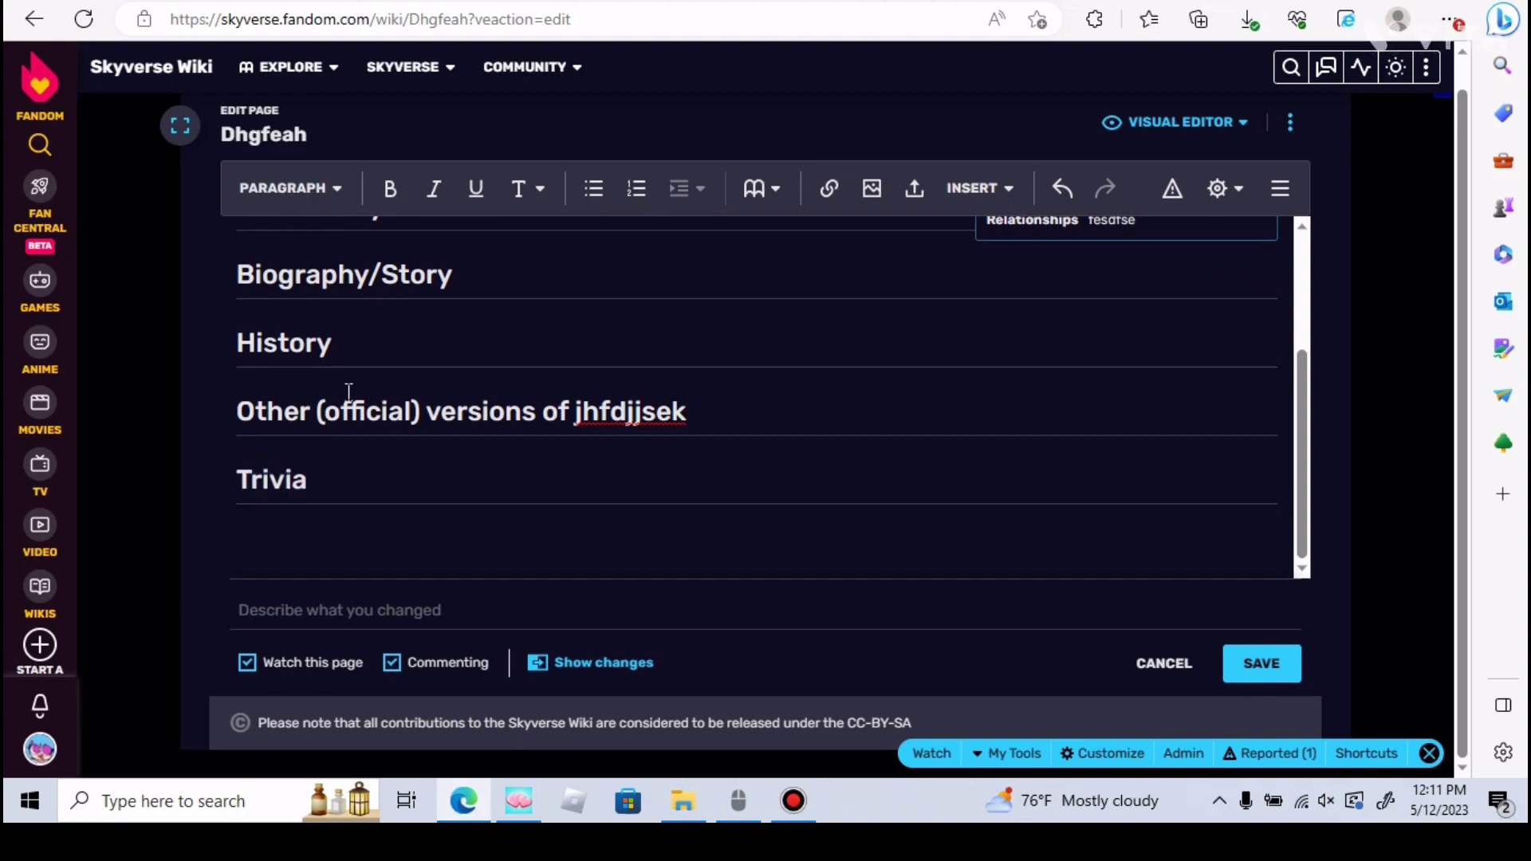
left_click(594, 195)
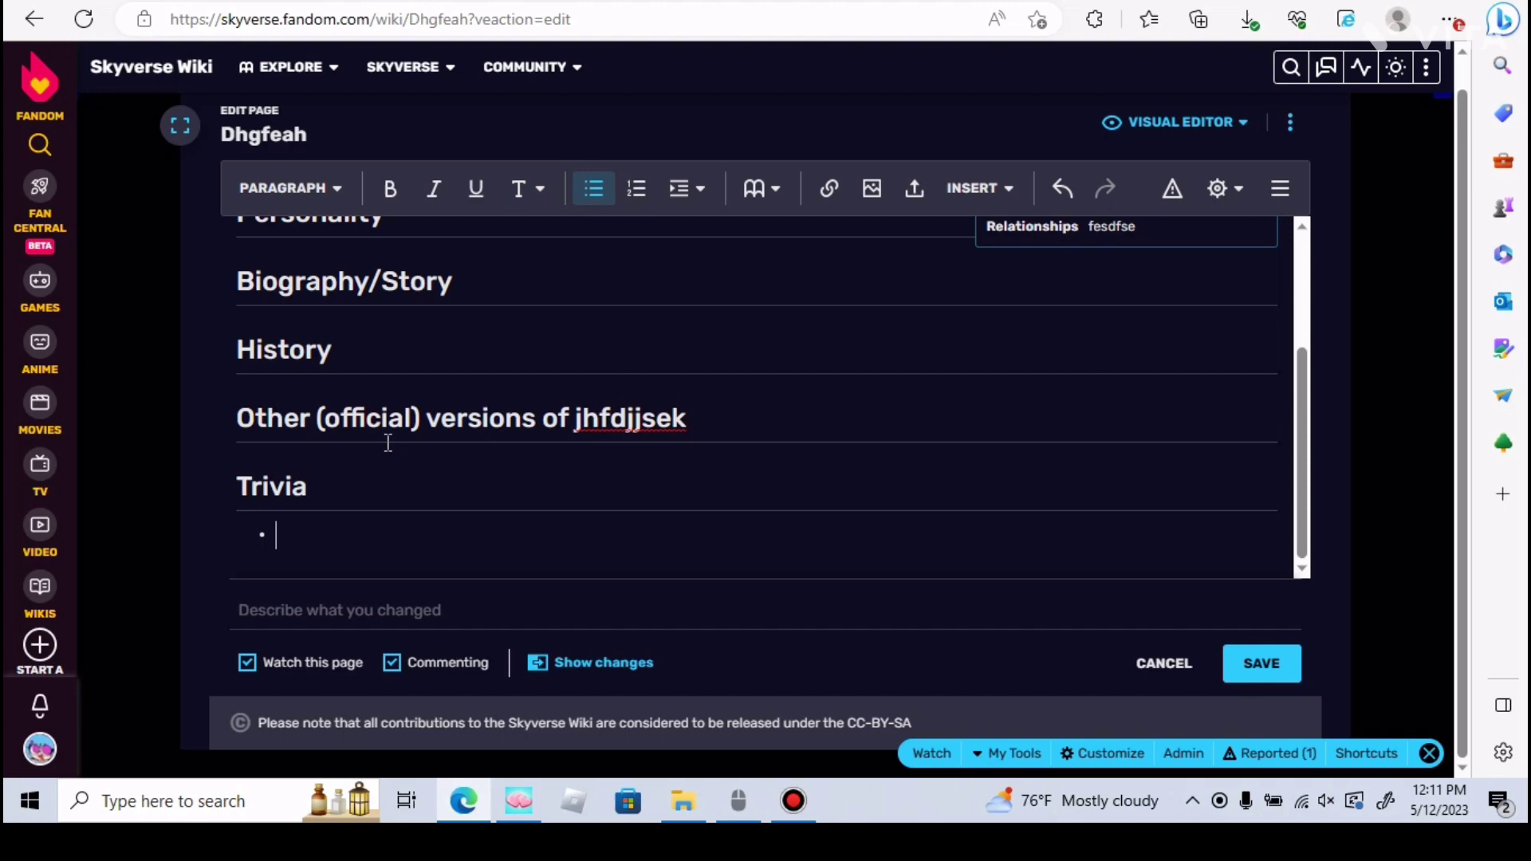
key("BackSpace")
Add a Gallery section heading below Trivia and start a new paragraph under it.
key("Return")
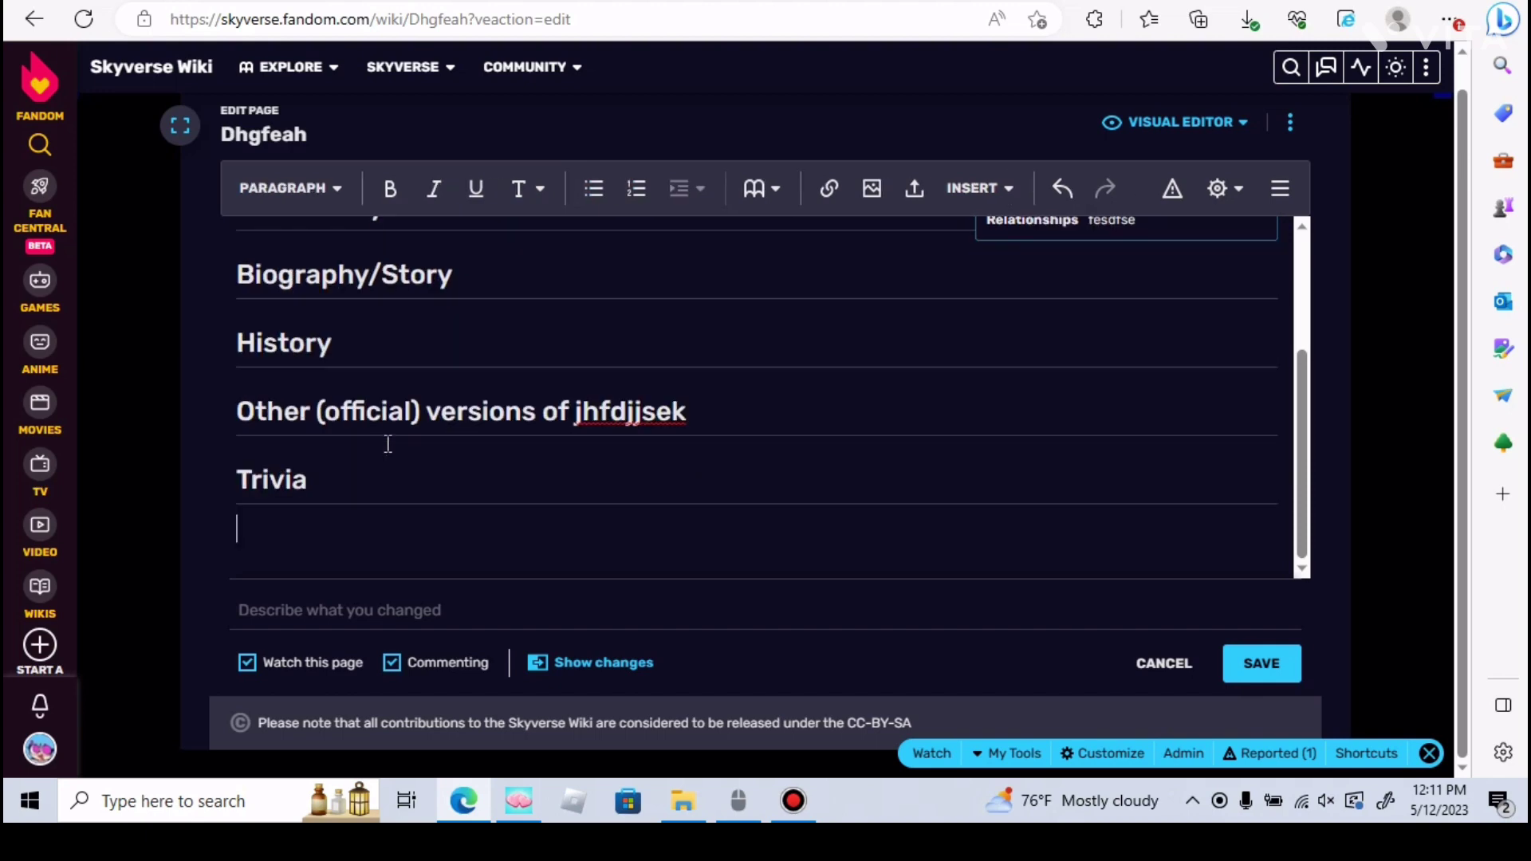
key("ctrl+2")
type("Gallery")
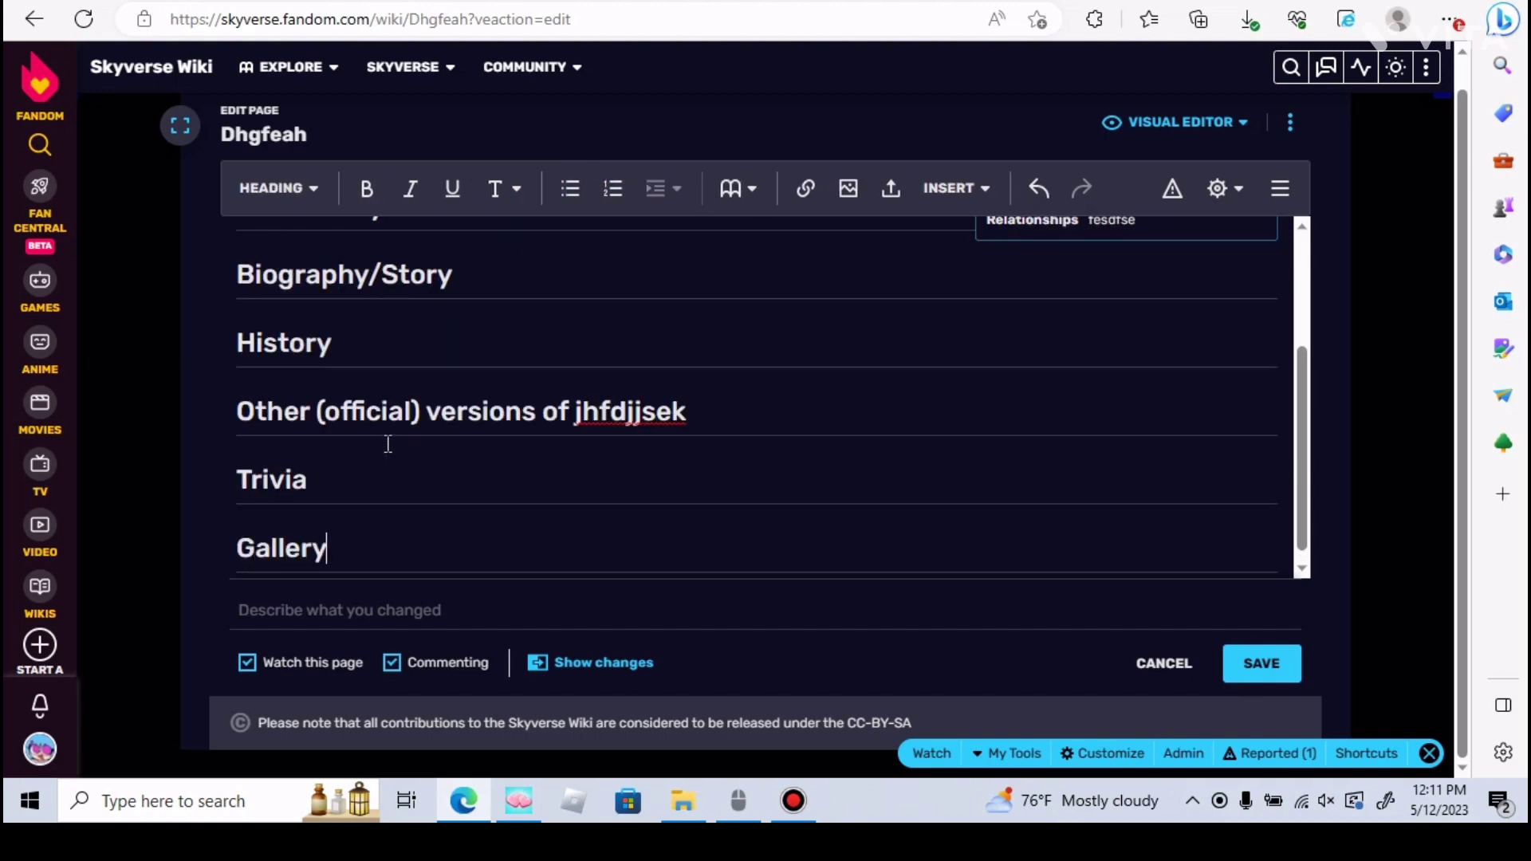
scroll(376, 514, "down", 1)
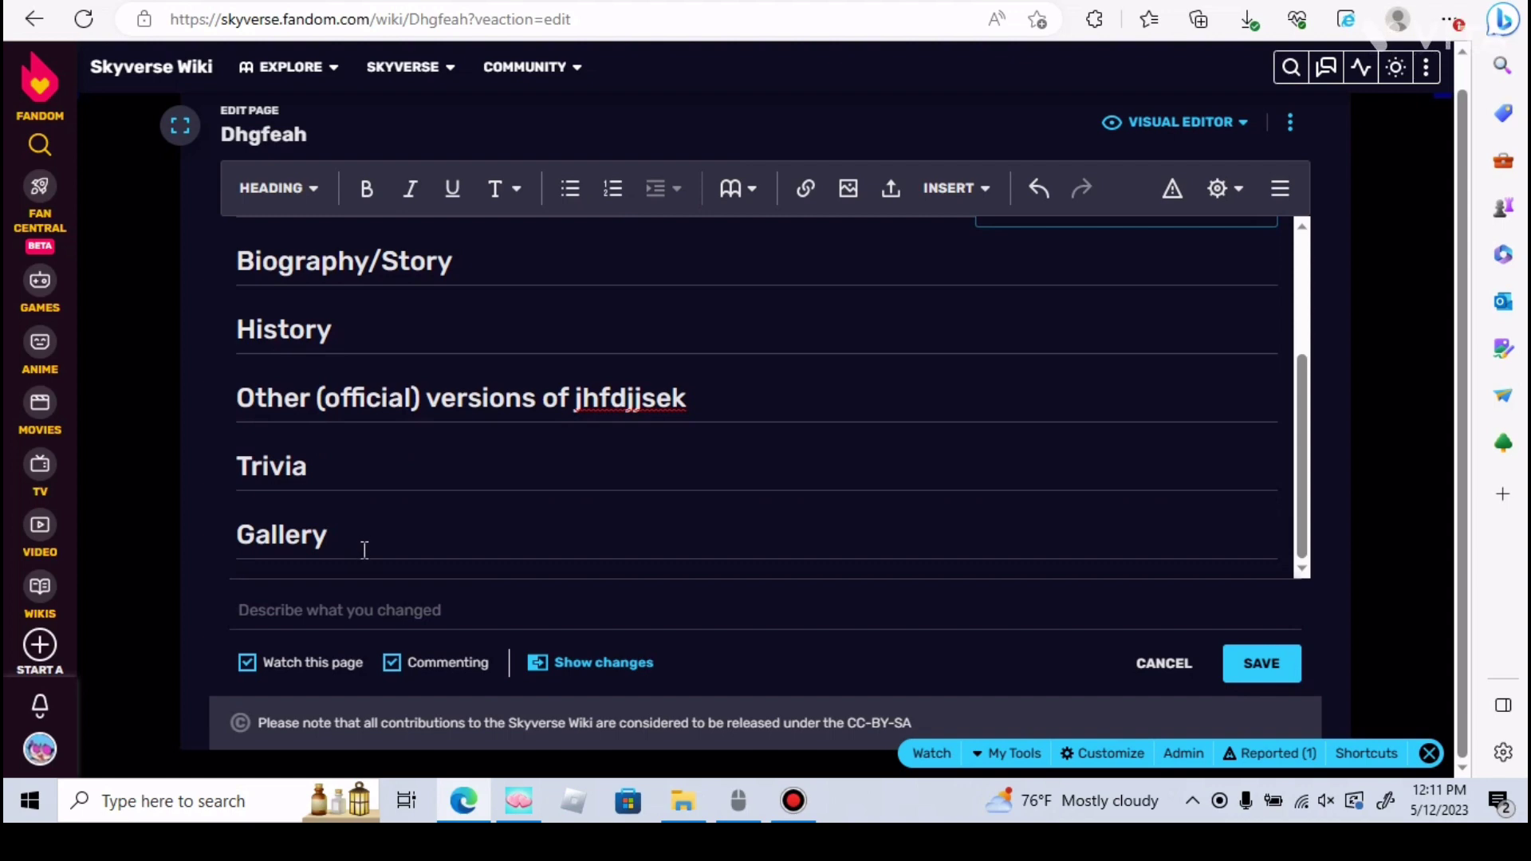
key("Return")
type("<")
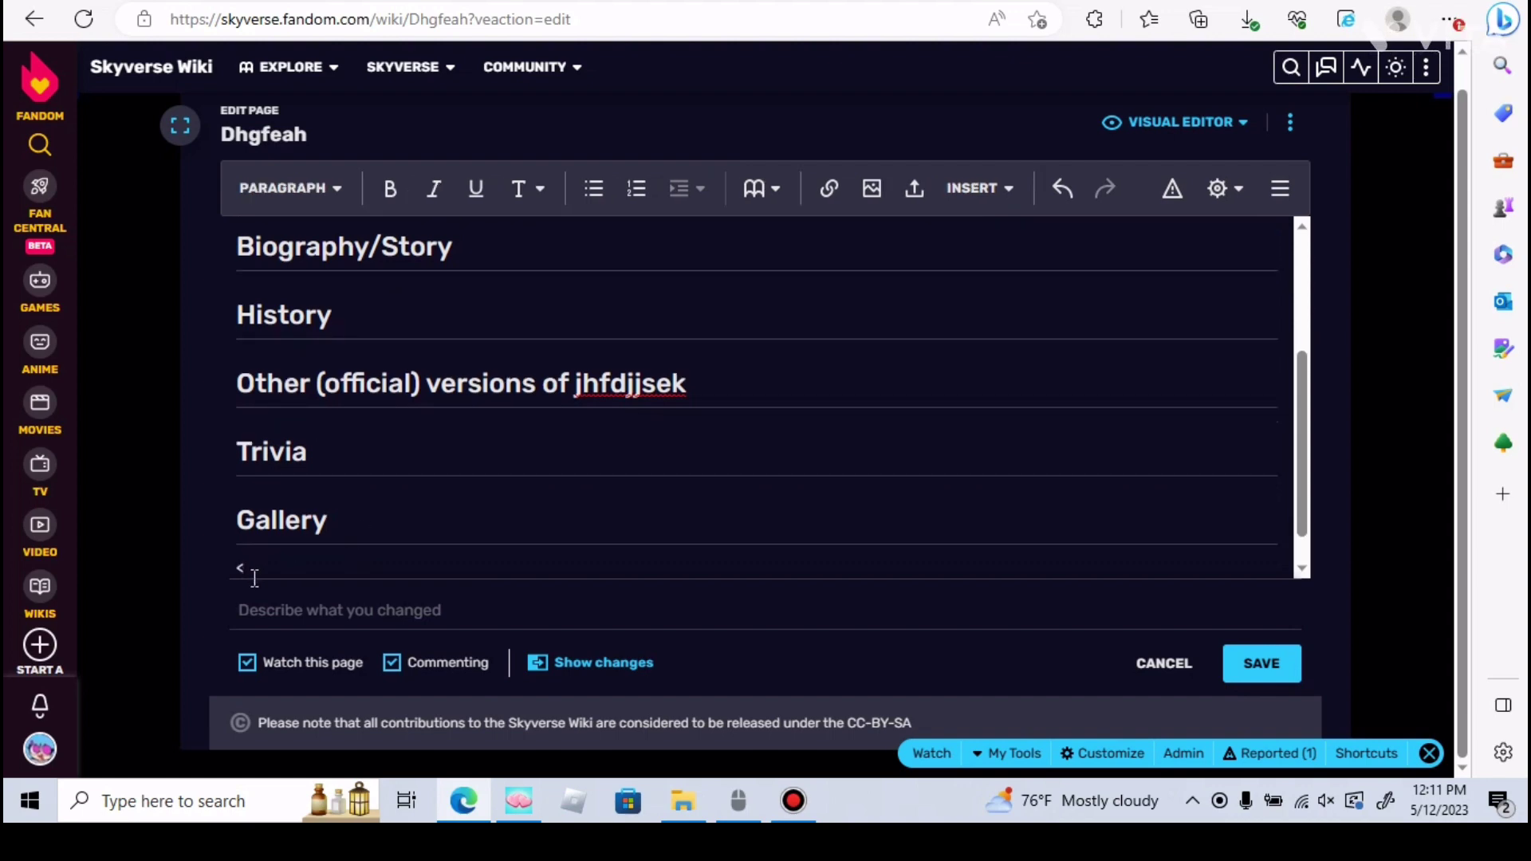
type("llery>")
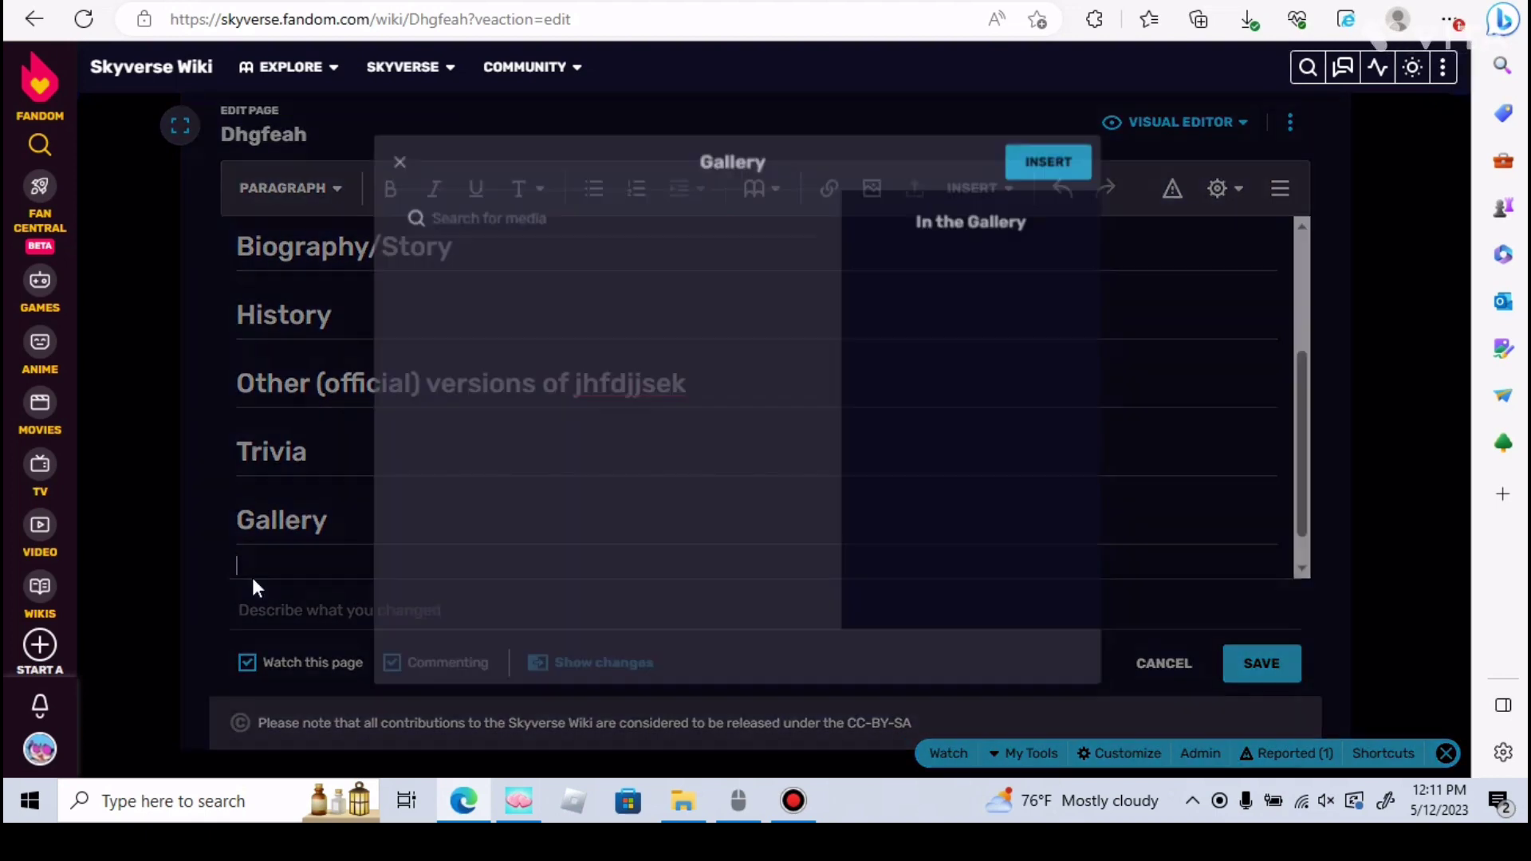
Dismiss the gallery media picker and delete the leftover '<gallery' text under Gallery.
left_click(477, 210)
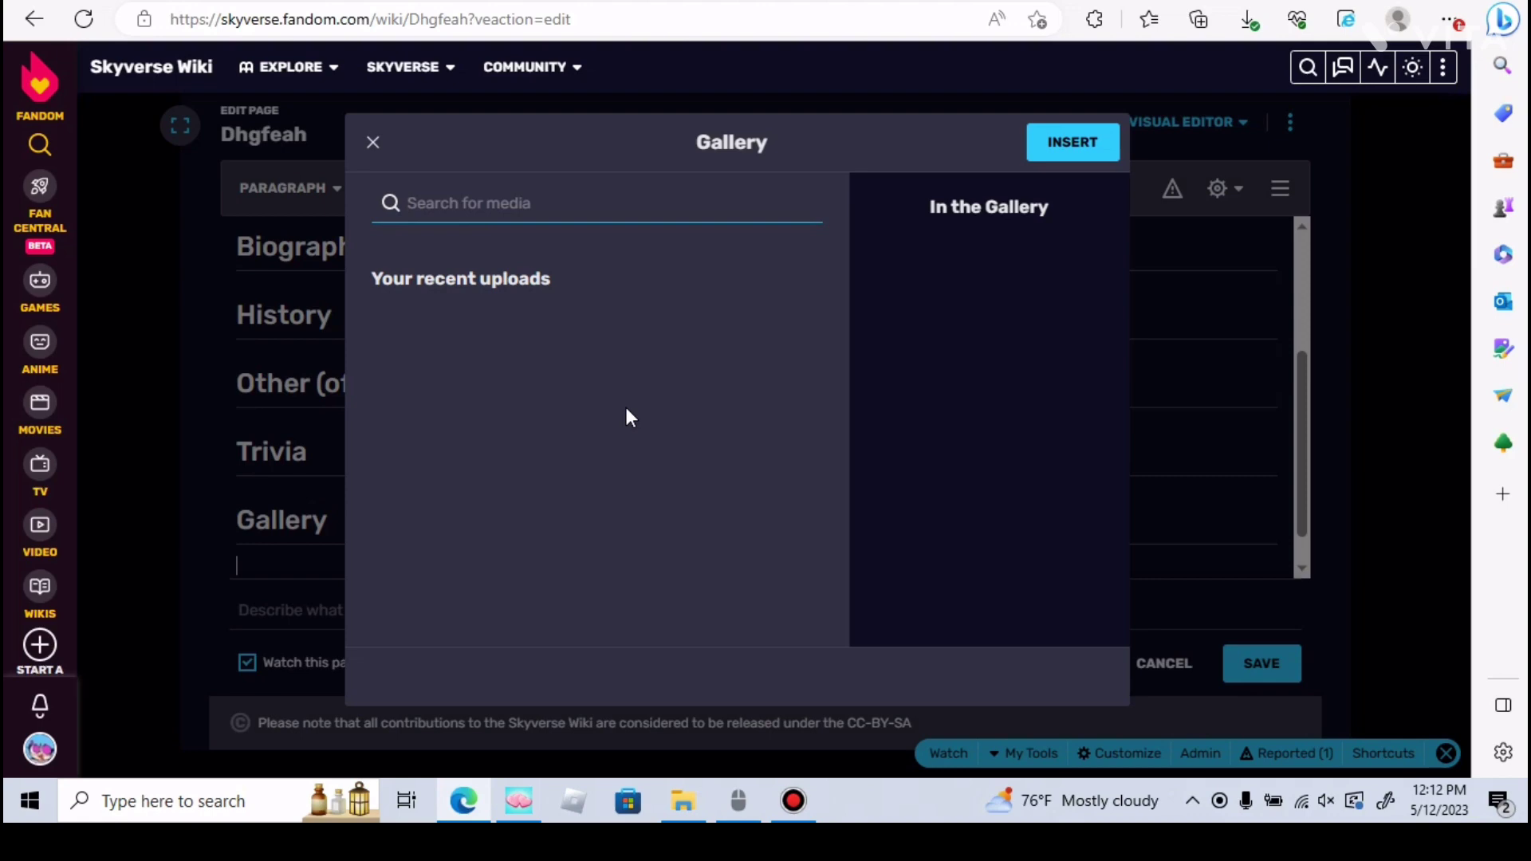
scroll(706, 527, "down", 1)
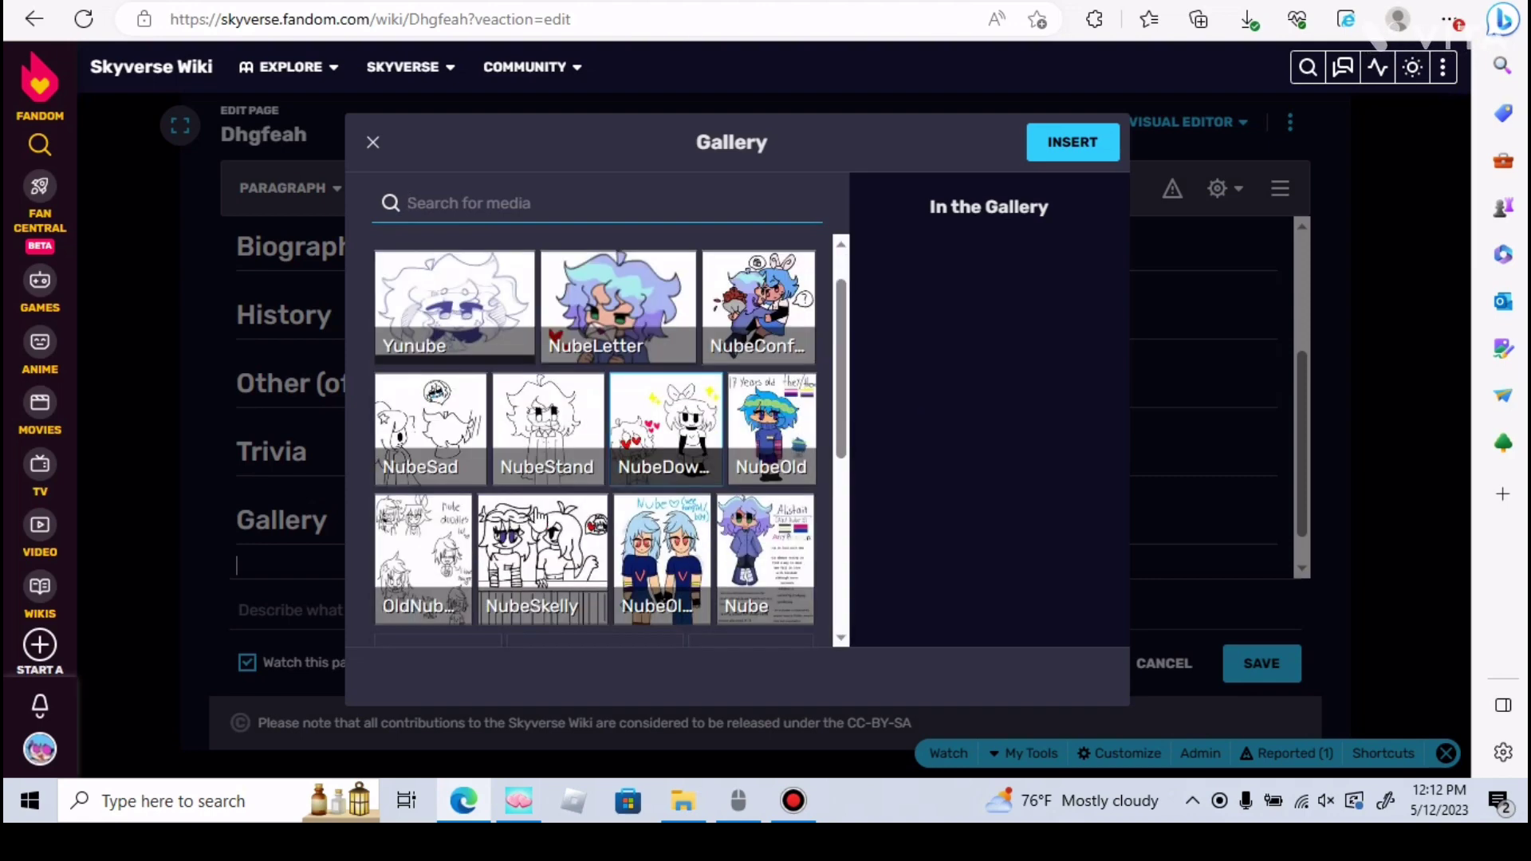
scroll(708, 528, "down", 2)
scroll(707, 529, "down", 2)
scroll(708, 527, "down", 2)
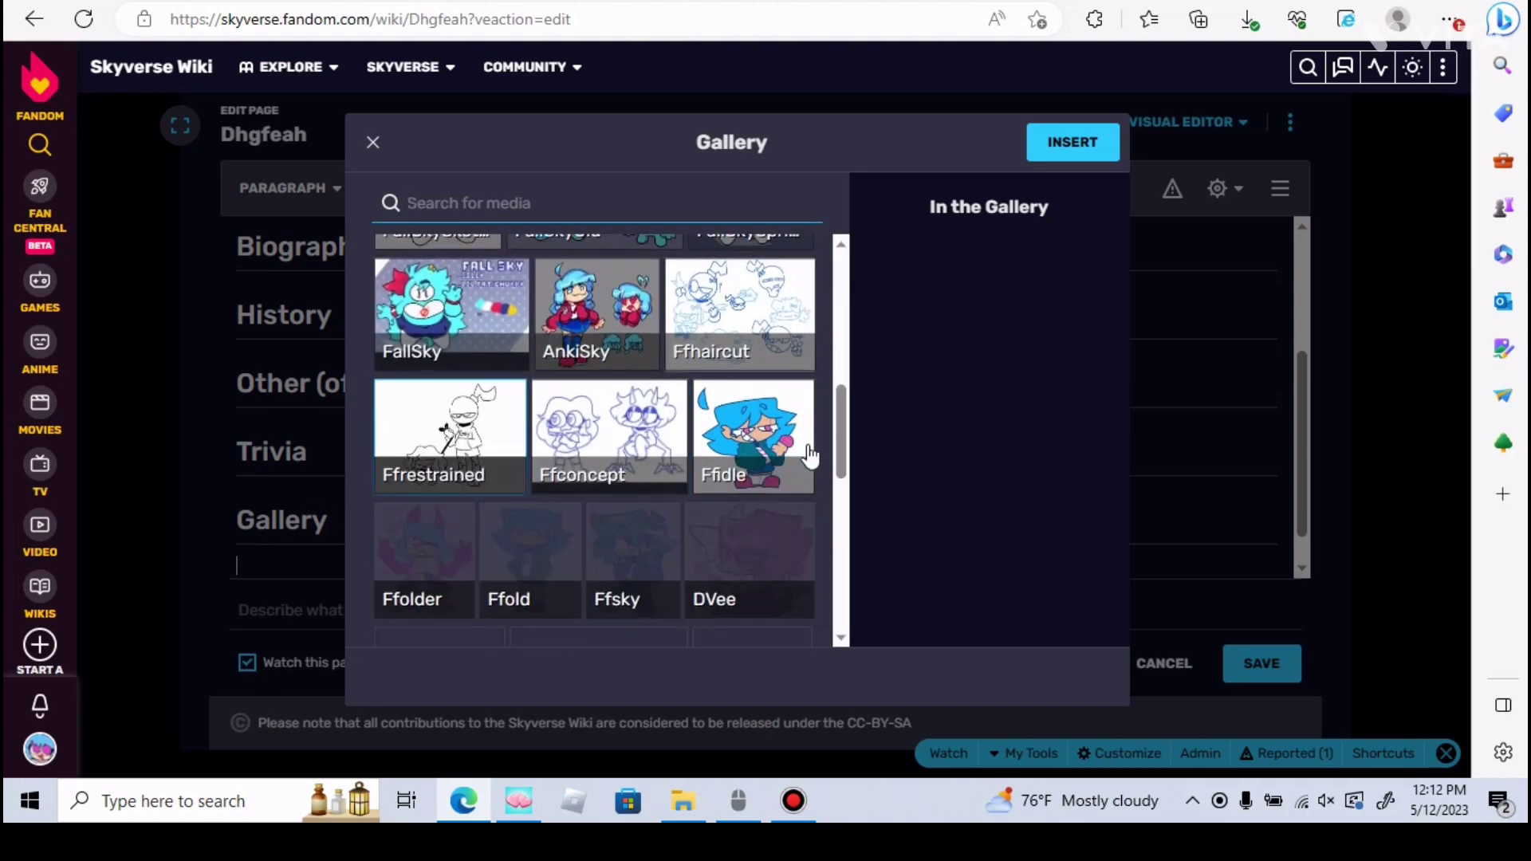
scroll(708, 528, "up", 3)
scroll(708, 528, "up", 2)
scroll(707, 527, "up", 3)
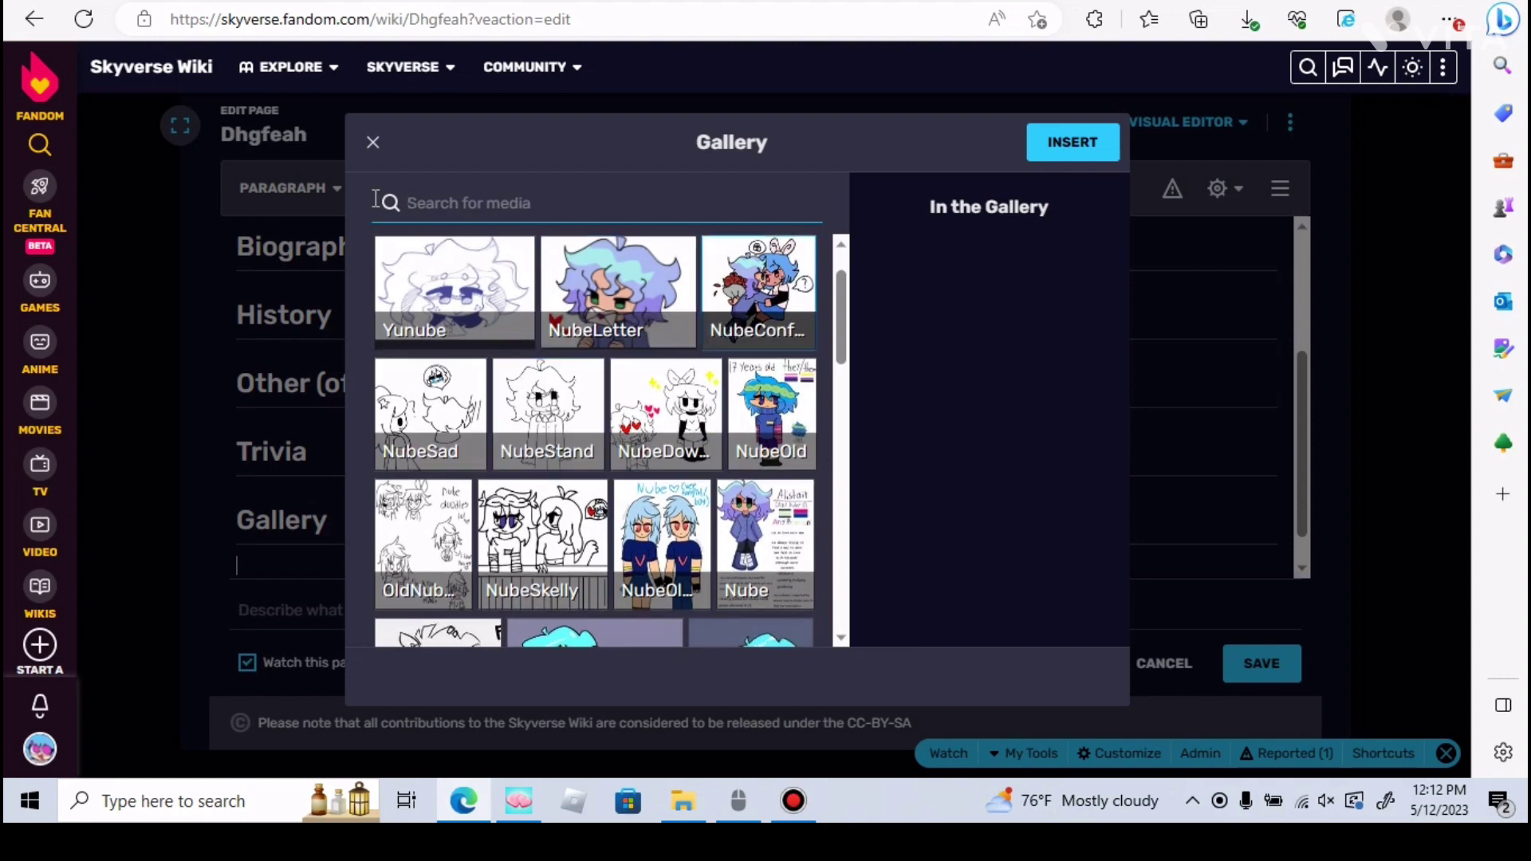
left_click(371, 147)
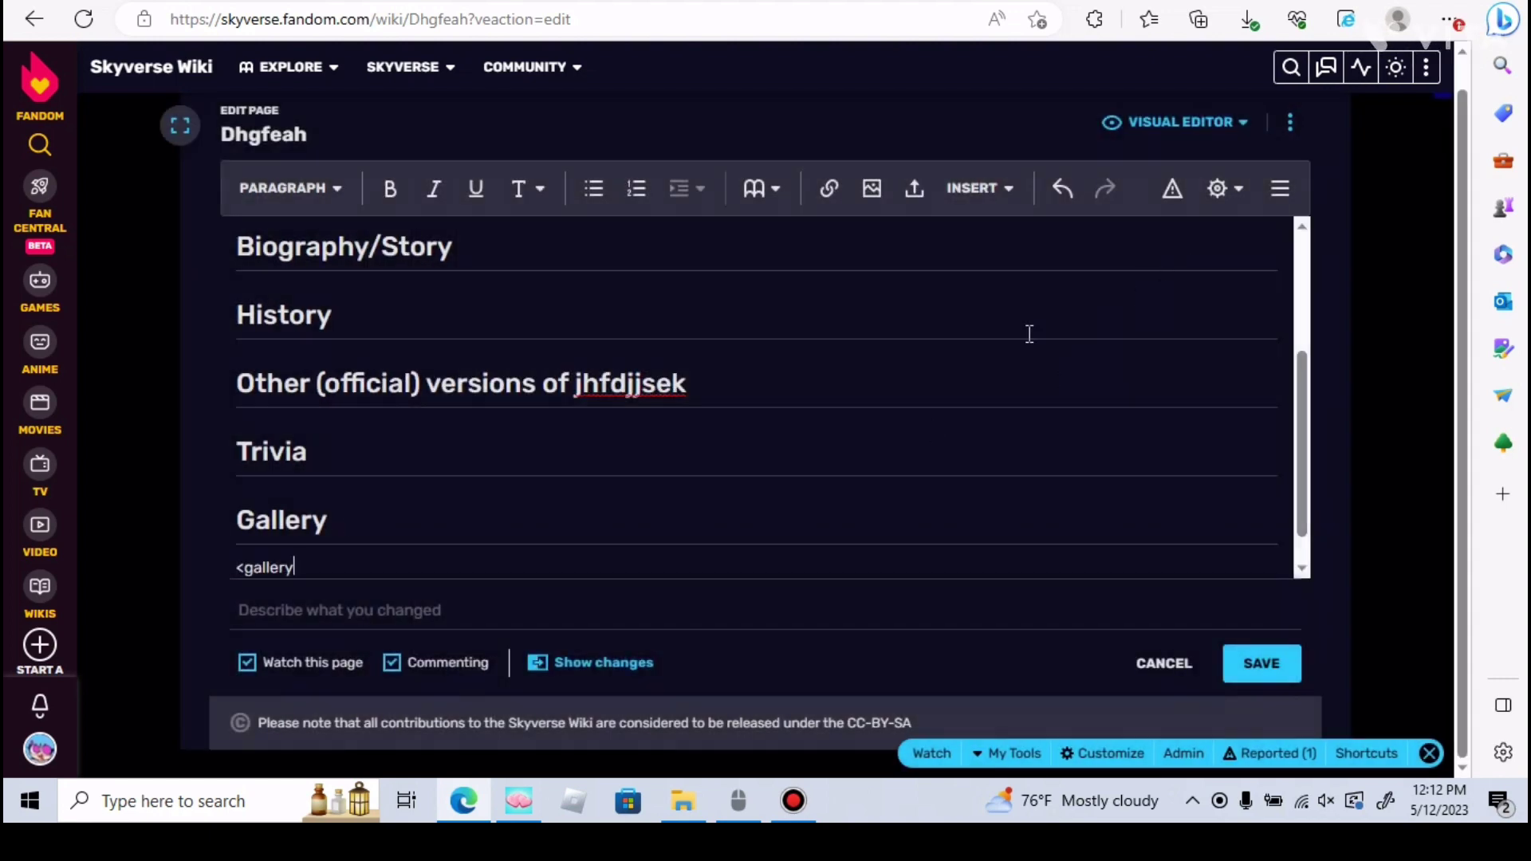
scroll(363, 543, "down", 1)
left_click_drag(321, 518, 231, 515)
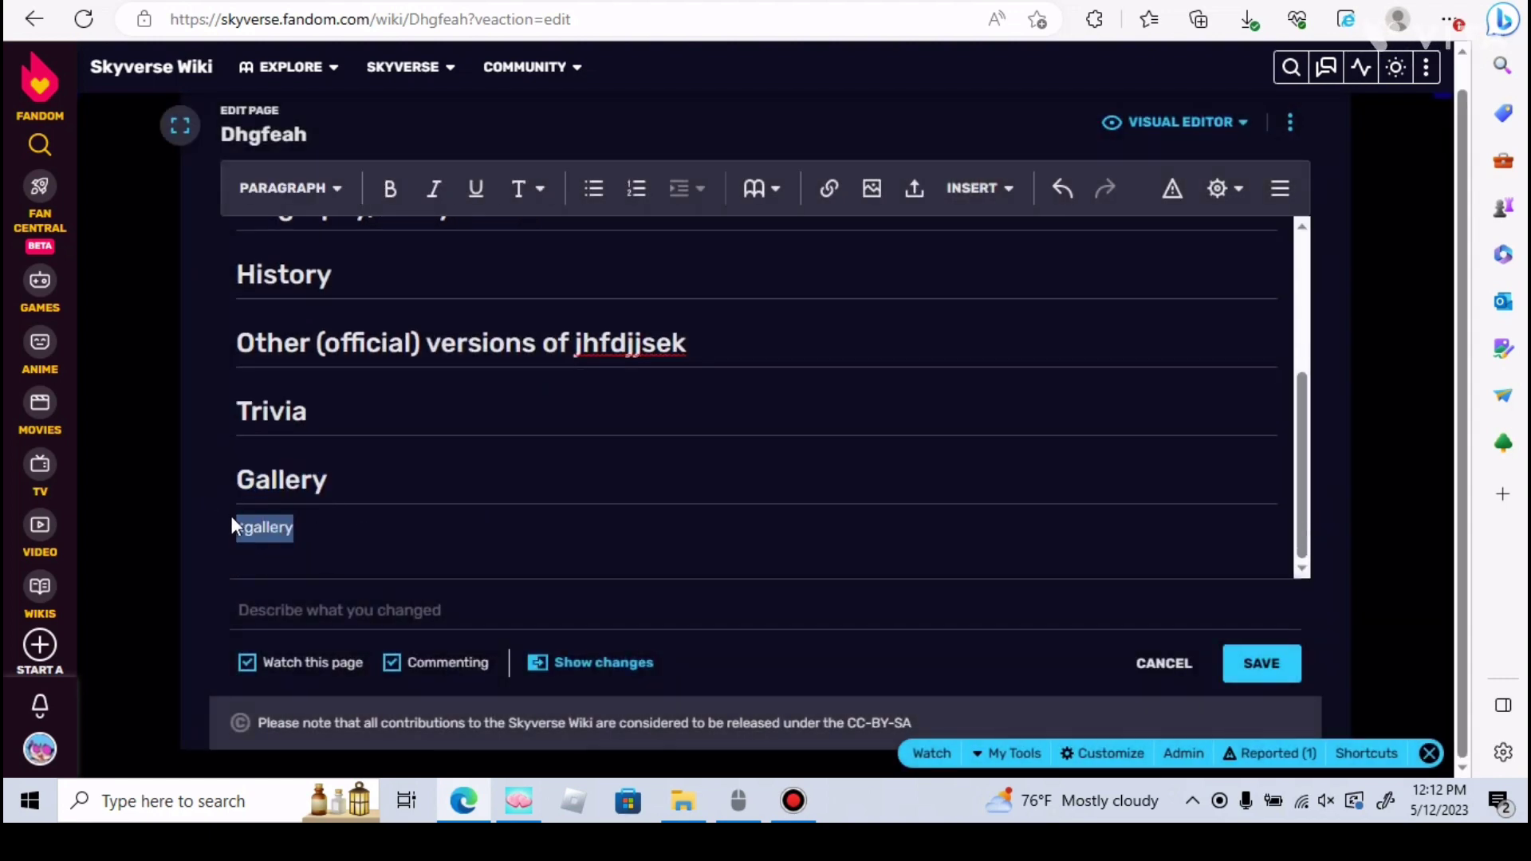
key("BackSpace")
type("=r")
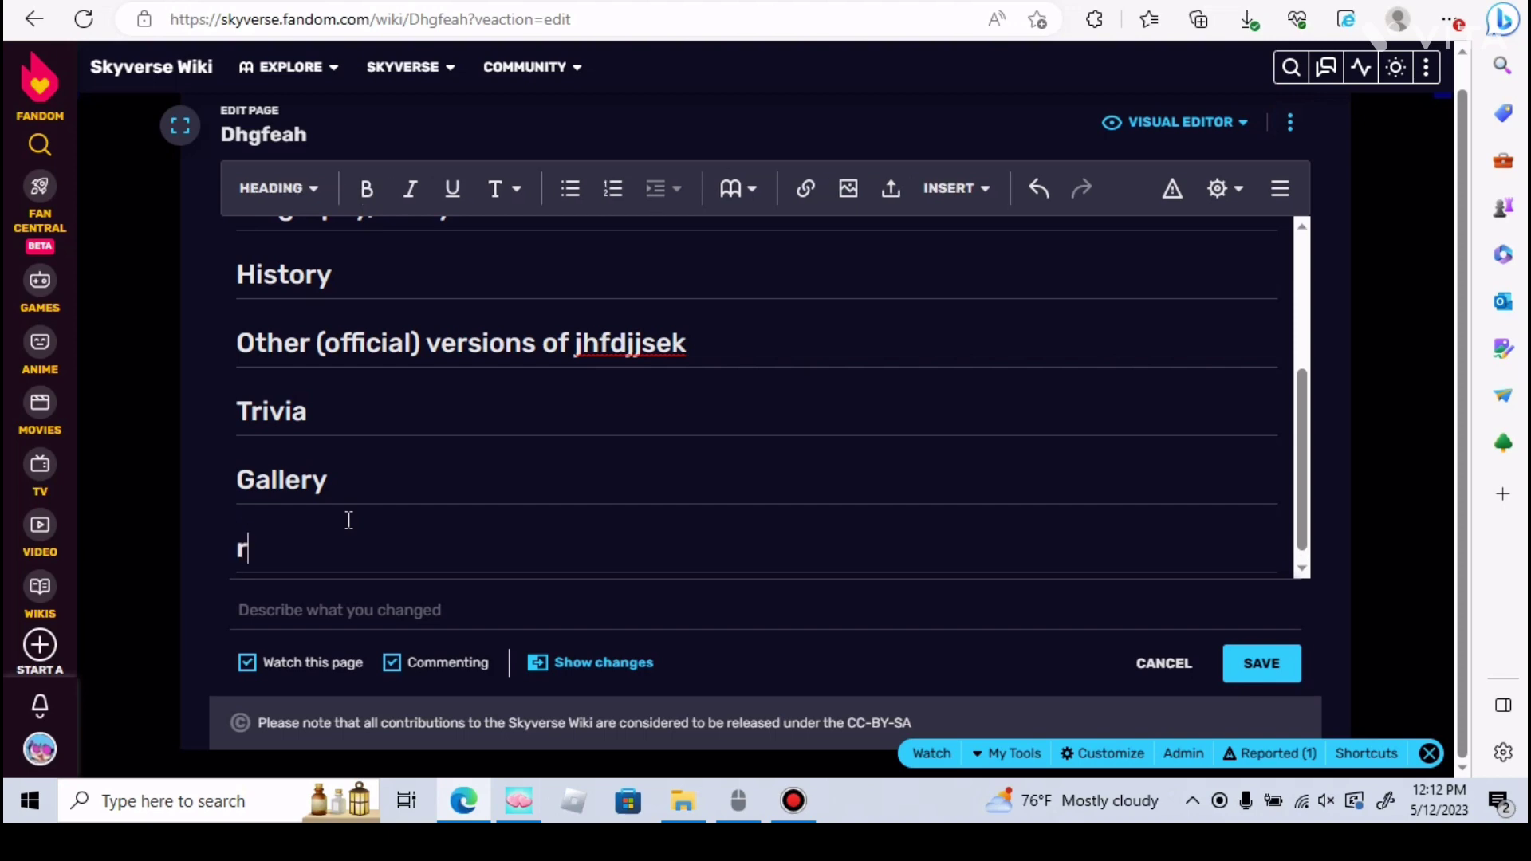
type("efe")
Add a References heading below Gallery with a references list inserted under it.
key("BackSpace")
key("BackSpace")
key("BackSpace")
key("BackSpace")
type("References")
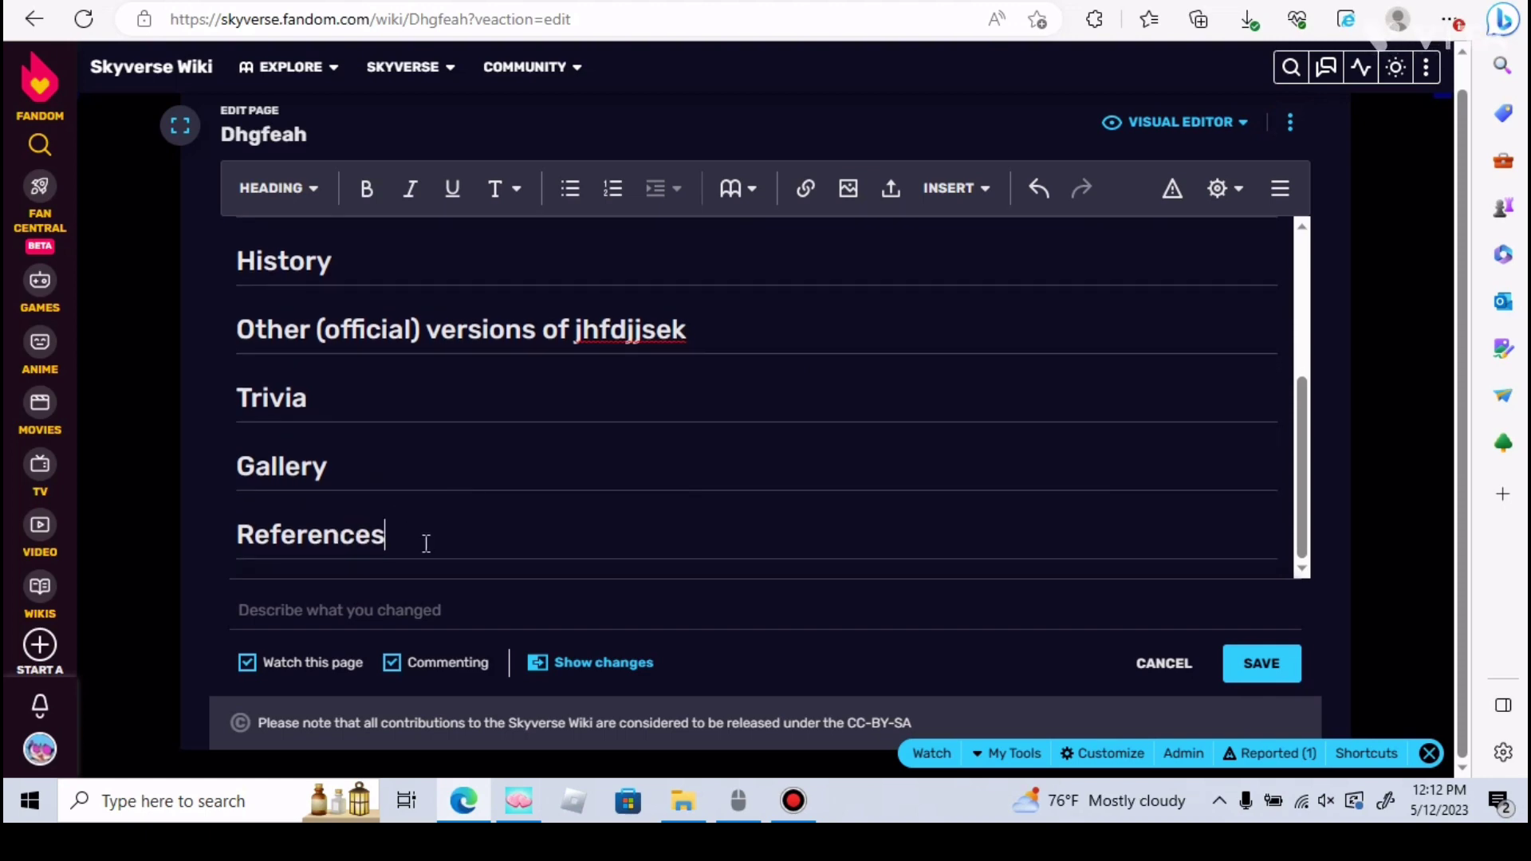
key("Return")
left_click(998, 191)
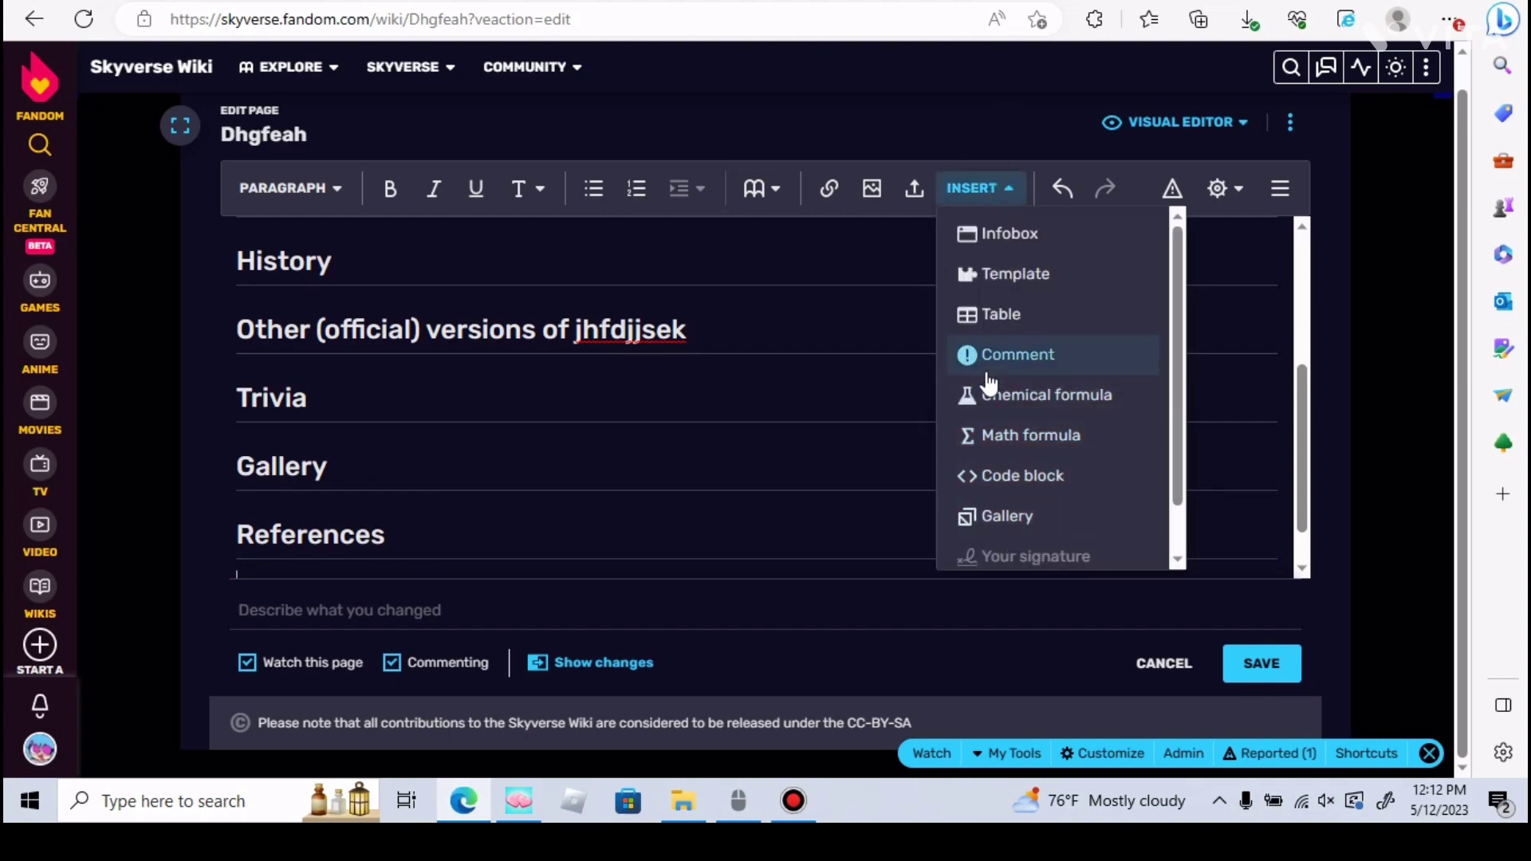
scroll(996, 395, "down", 2)
left_click(1005, 539)
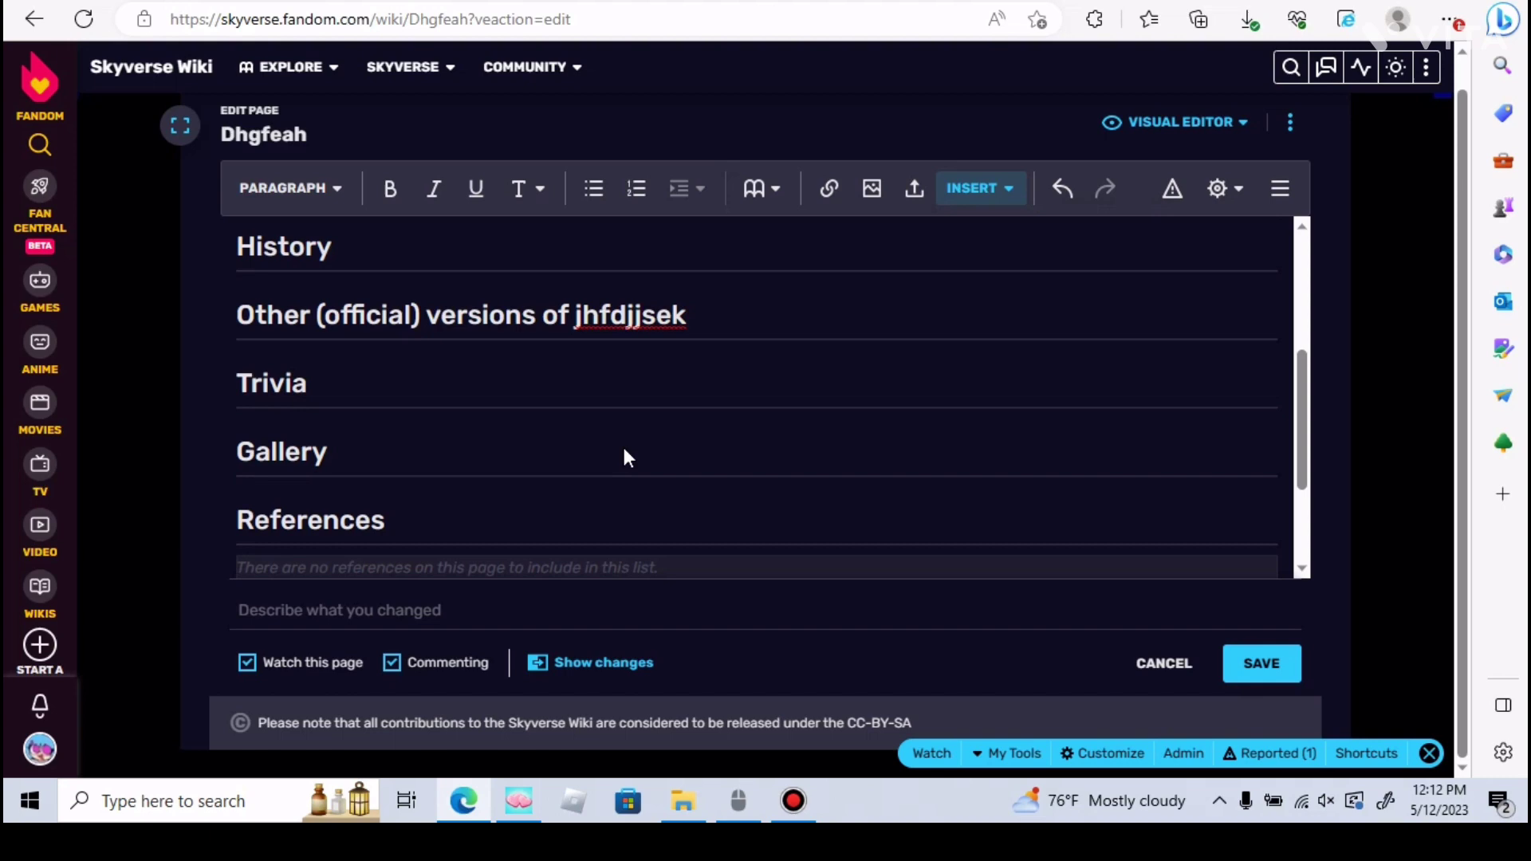
Place the caret after the Trivia heading and begin a new reference there.
left_click(421, 360)
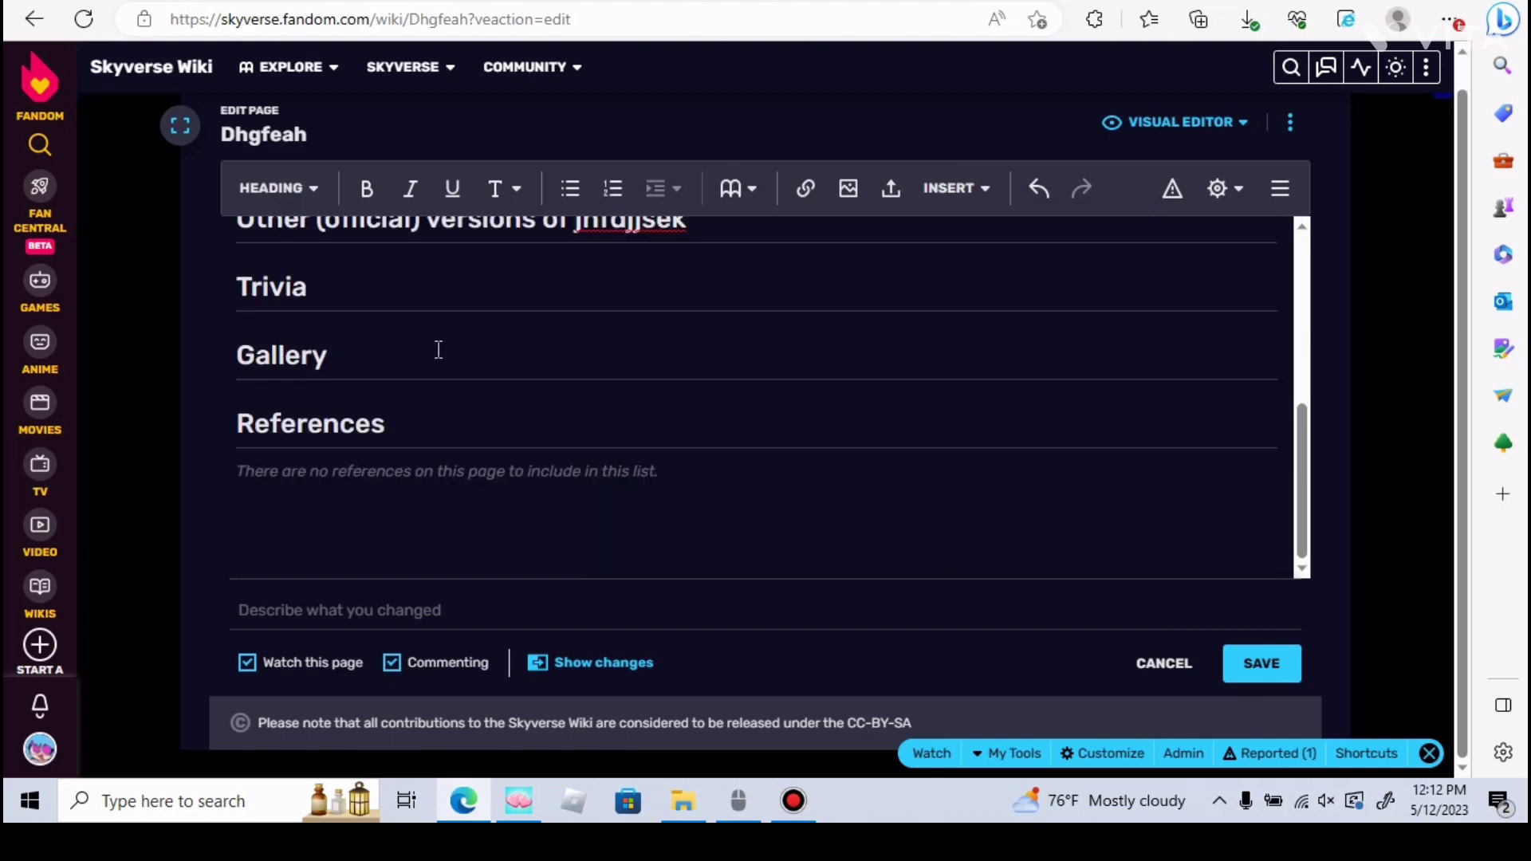
scroll(439, 350, "up", 1)
left_click(390, 340)
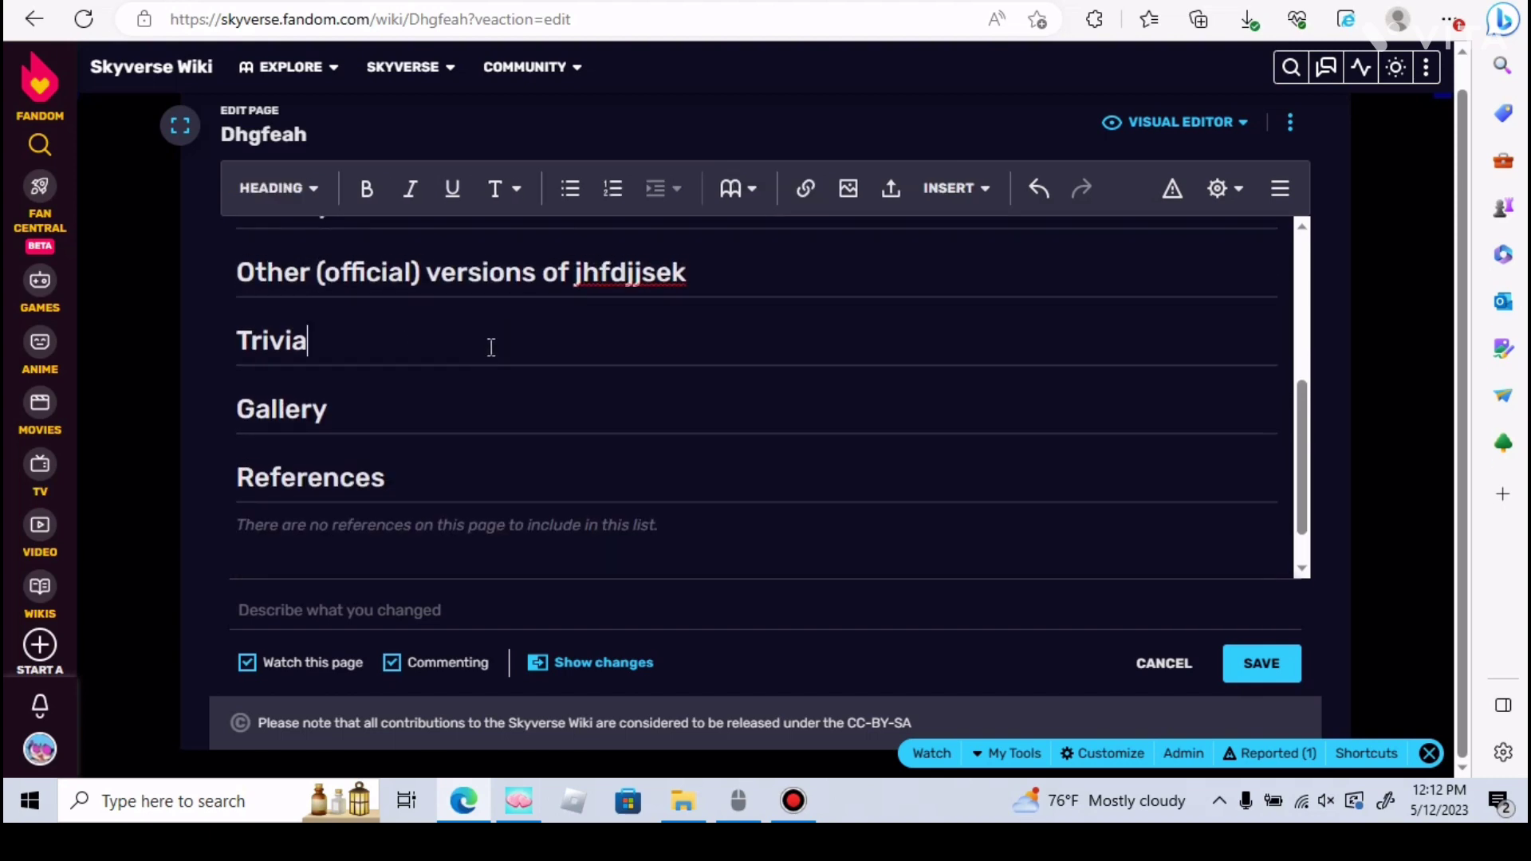
type("<")
key("BackSpace")
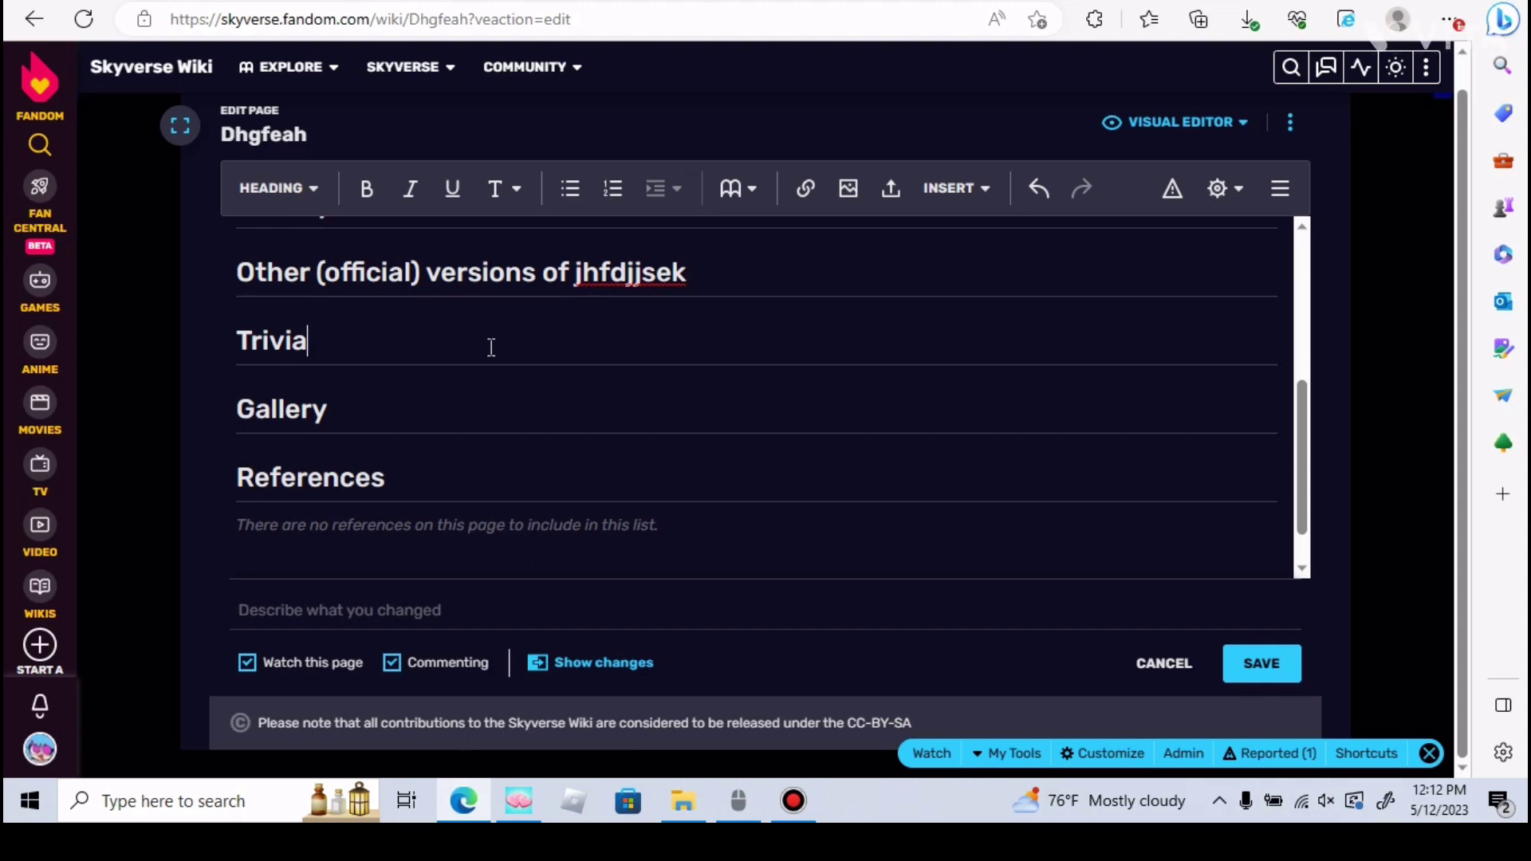
type("<ref")
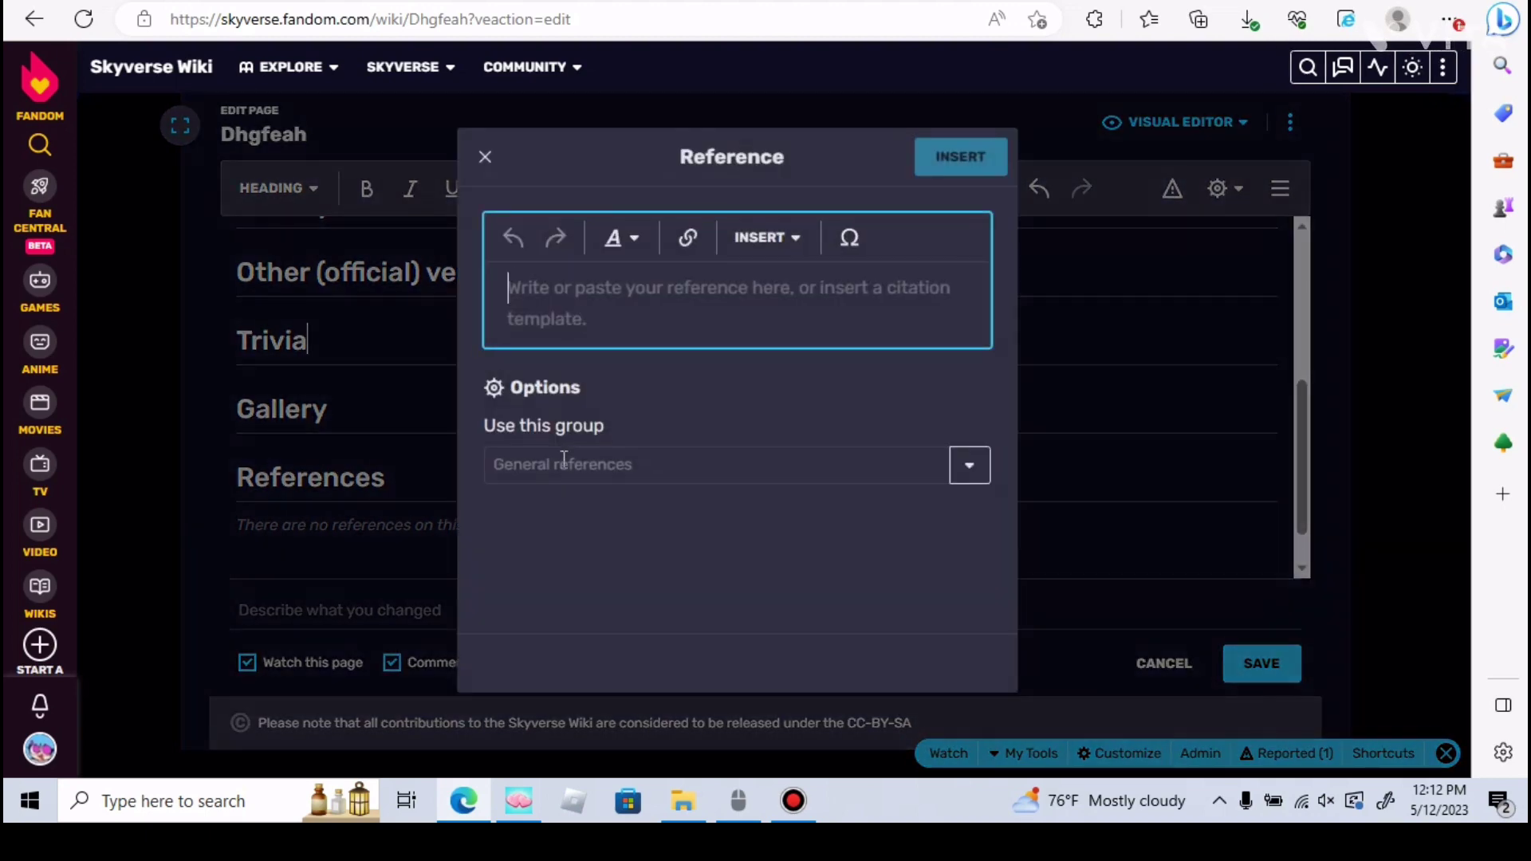
Abandon the Reference dialog without adding a citation.
left_click(561, 469)
left_click(527, 315)
left_click(485, 156)
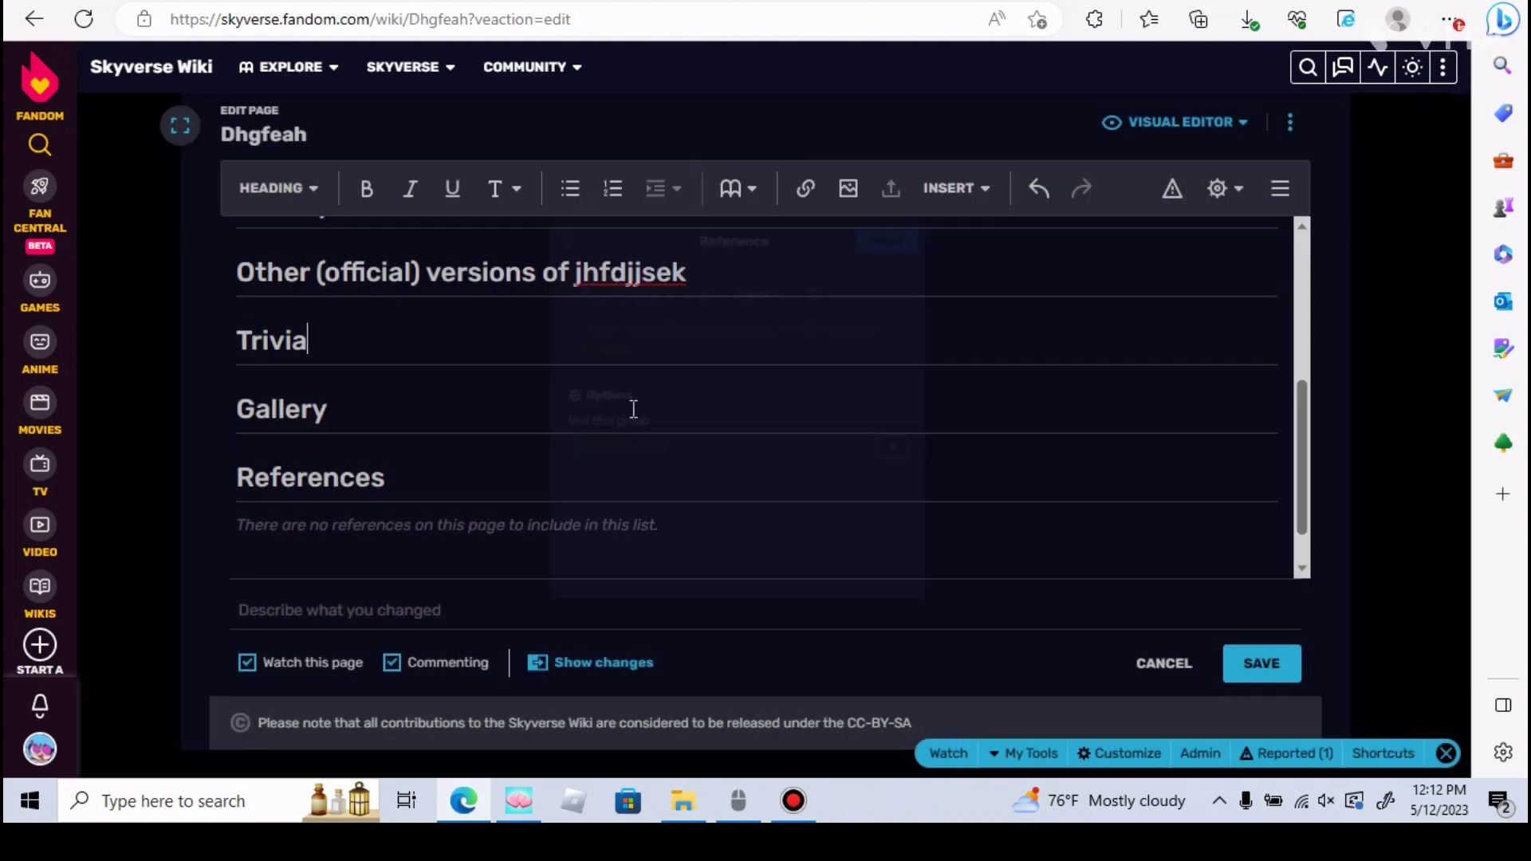
type("<ref")
scroll(634, 398, "down", 1)
scroll(582, 339, "up", 2)
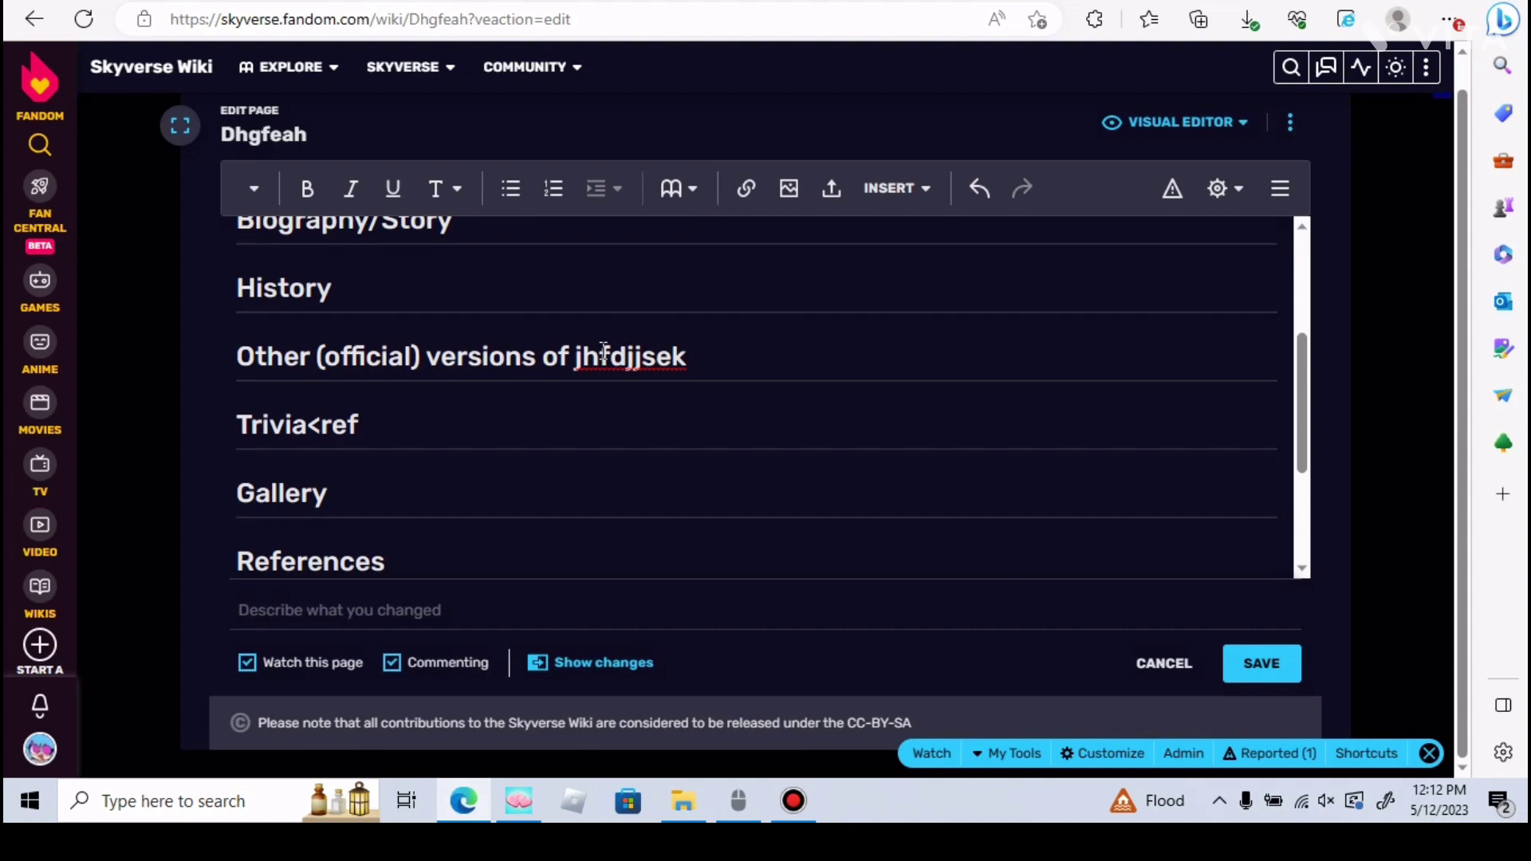
scroll(650, 400, "up", 2)
scroll(356, 296, "up", 1)
scroll(454, 348, "down", 2)
scroll(538, 395, "up", 2)
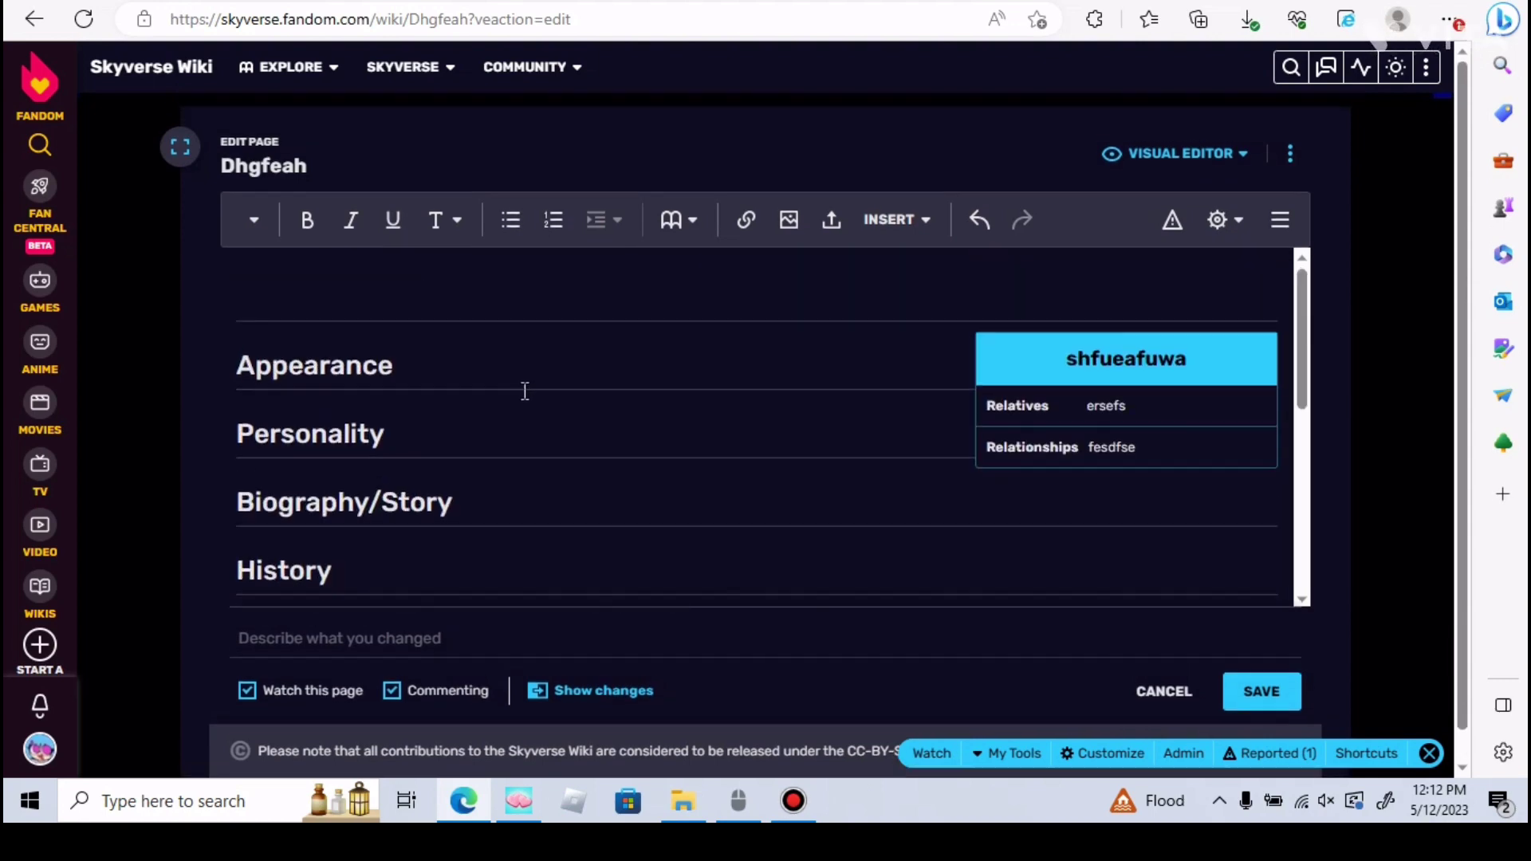
Switch to source editing and add the placeholder line 'eeeee' above Appearance.
left_click(1142, 158)
left_click(1155, 262)
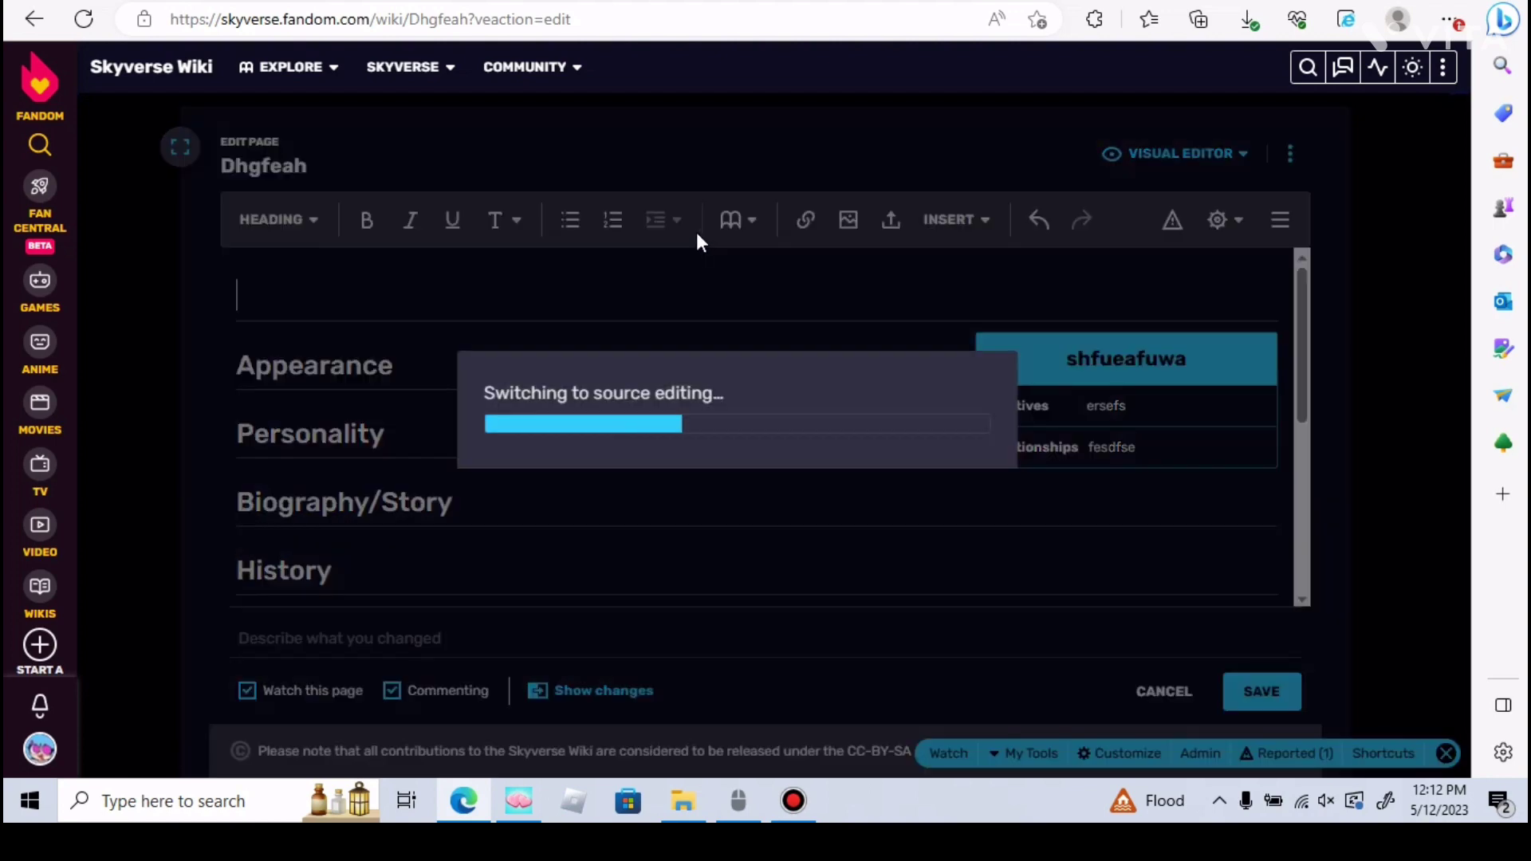
left_click(319, 302)
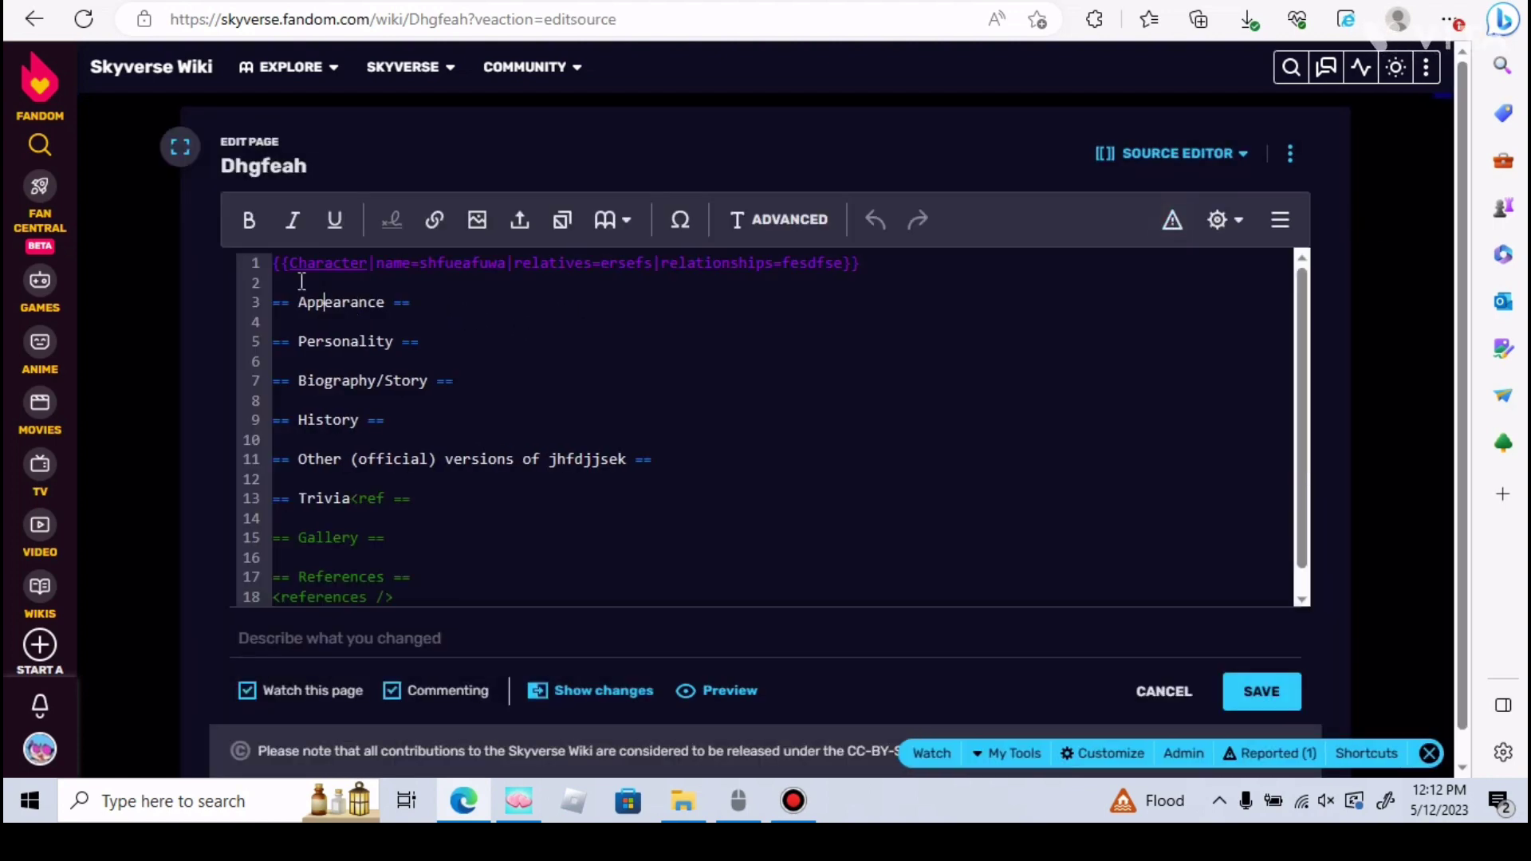
type("eee")
type("ee")
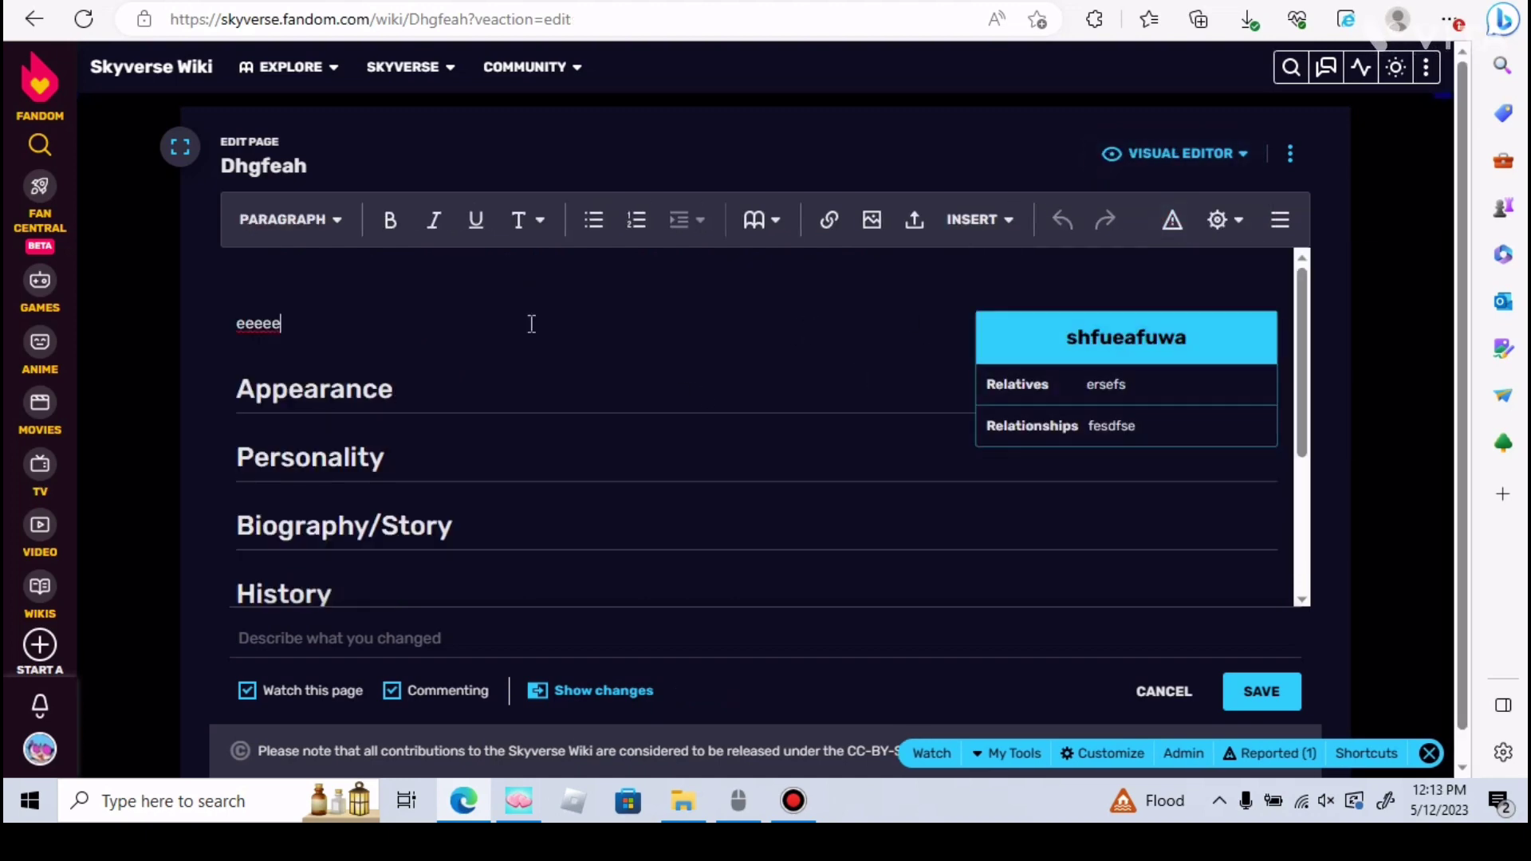
Replace the placeholder with the intro sentence 'Sky is a sky owned by you', undoing an accidental text move.
double_click(243, 330)
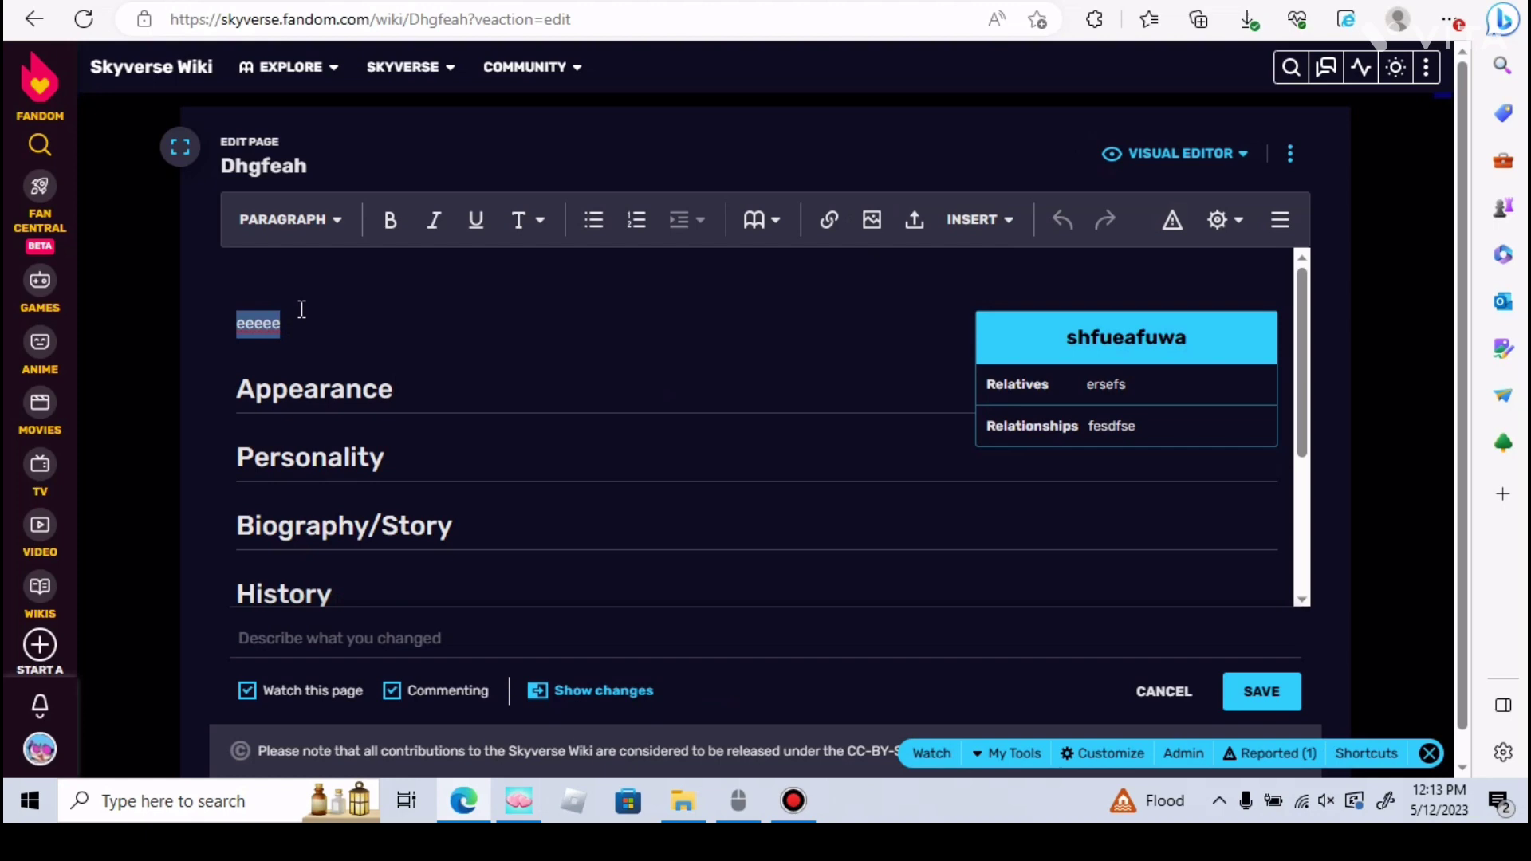
key("BackSpace")
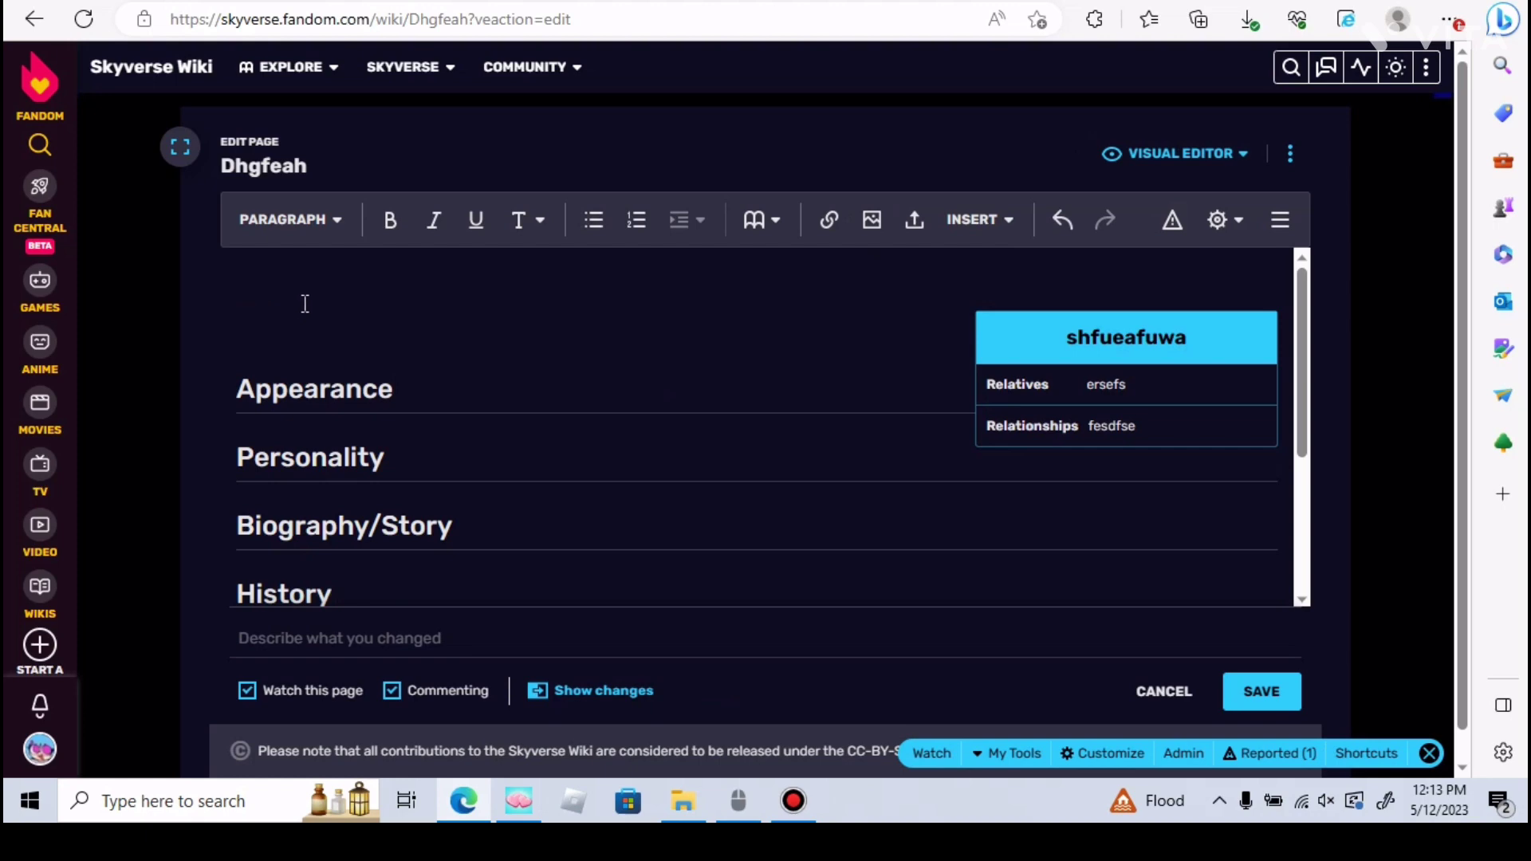
type("s ")
type("a sky owned by you")
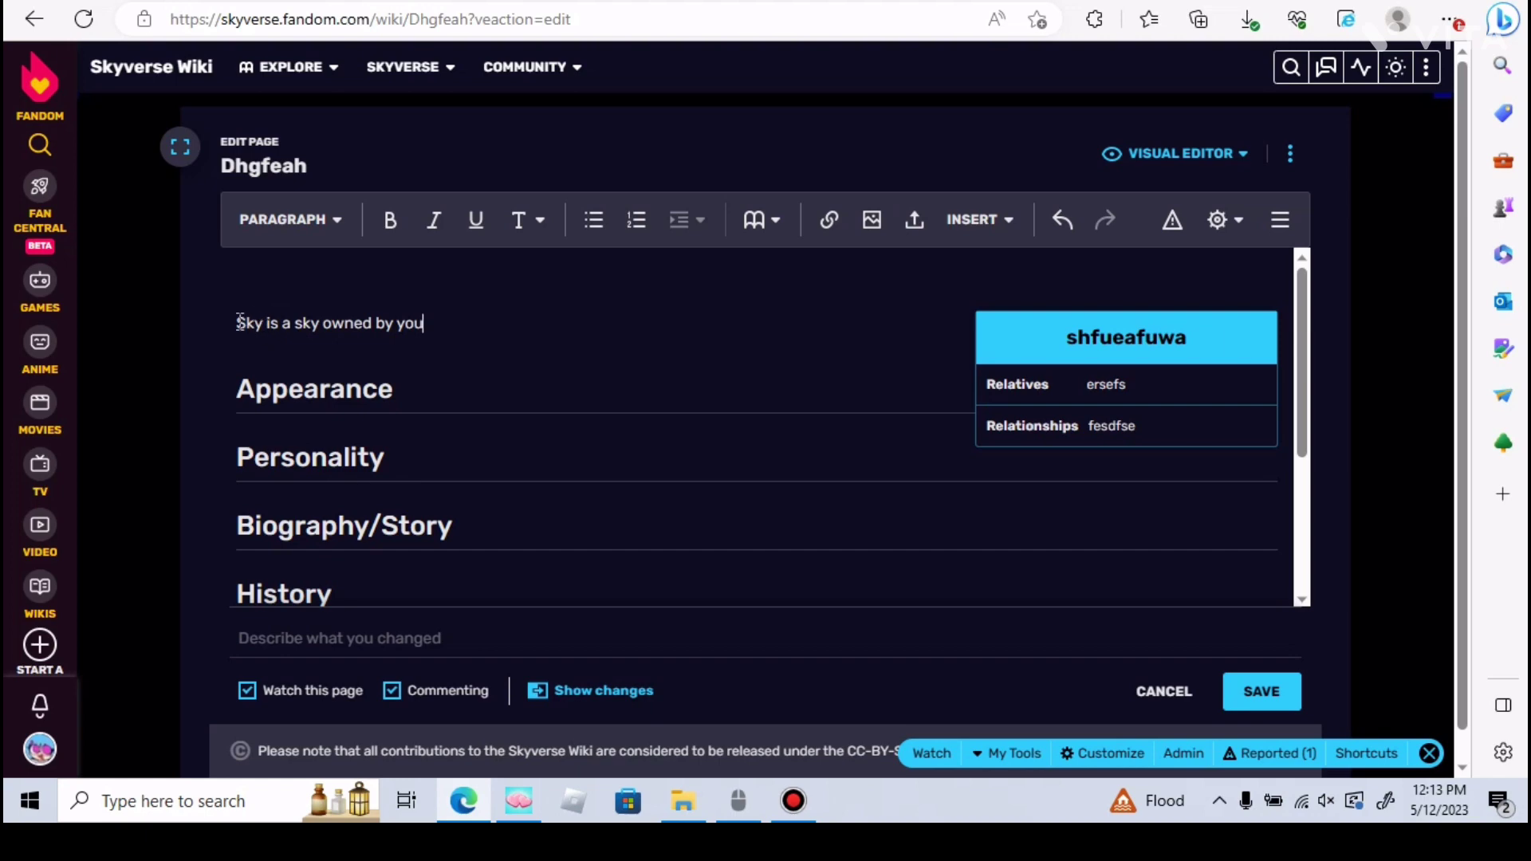
left_click_drag(240, 323, 267, 332)
left_click(287, 323)
left_click_drag(294, 323, 421, 323)
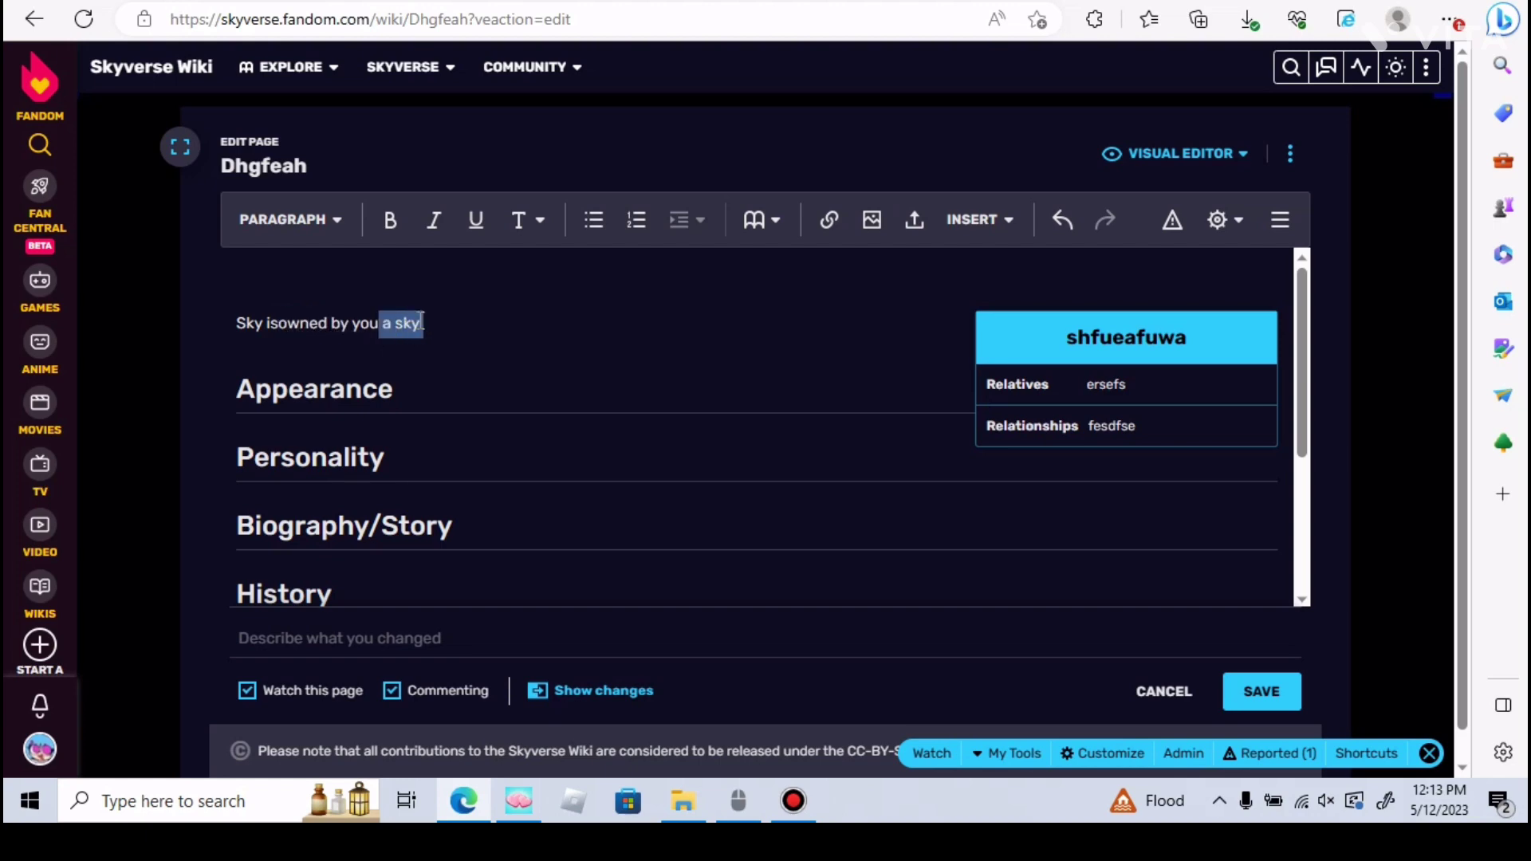
left_click(1060, 222)
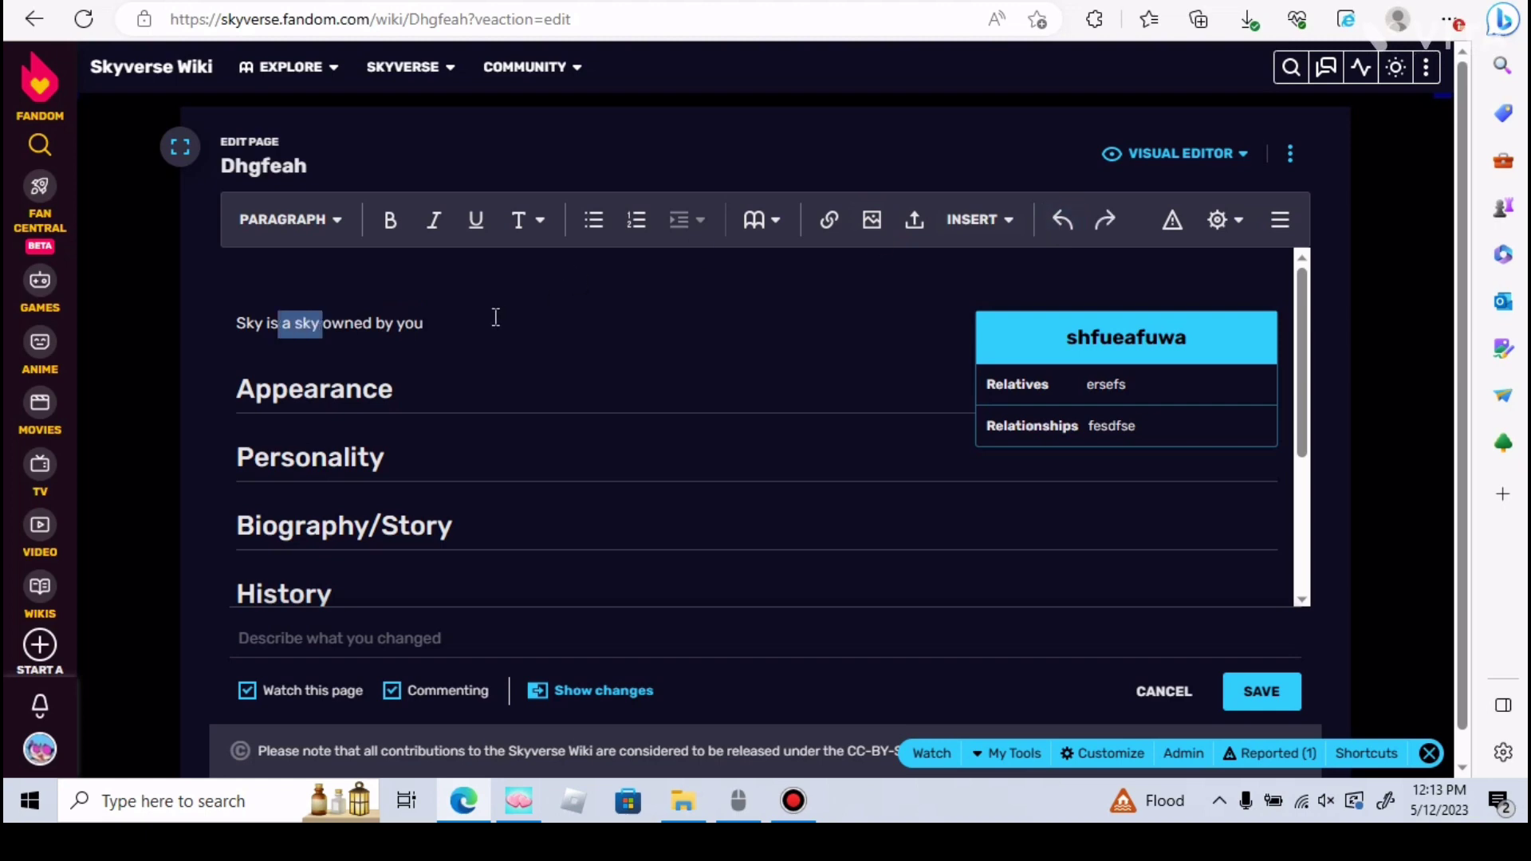
left_click(412, 324)
Try linking the word 'you' to an external site, then abandon the link.
left_click_drag(411, 324, 397, 325)
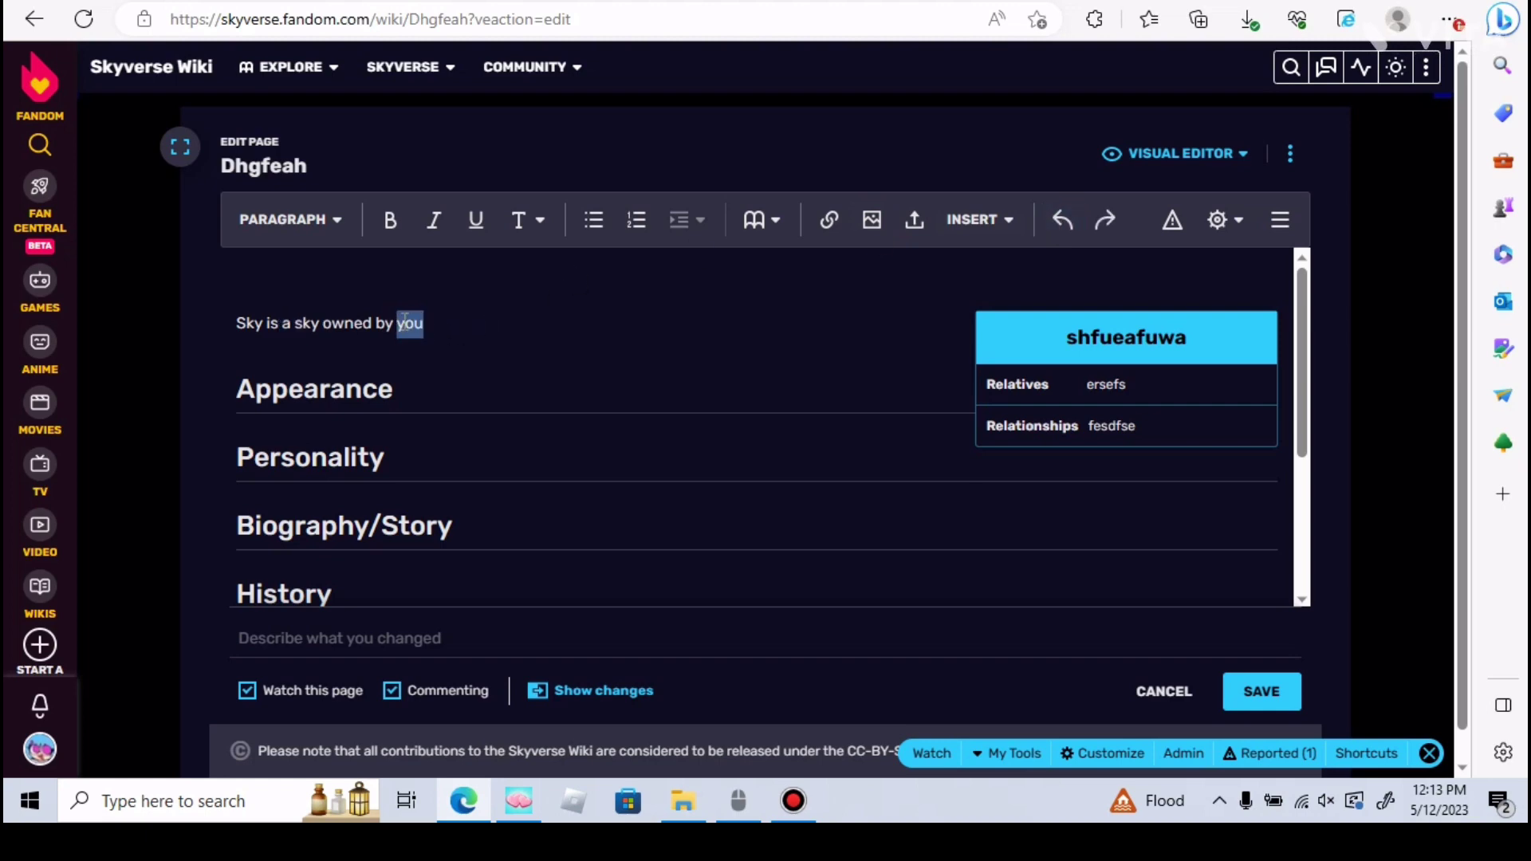
left_click(828, 220)
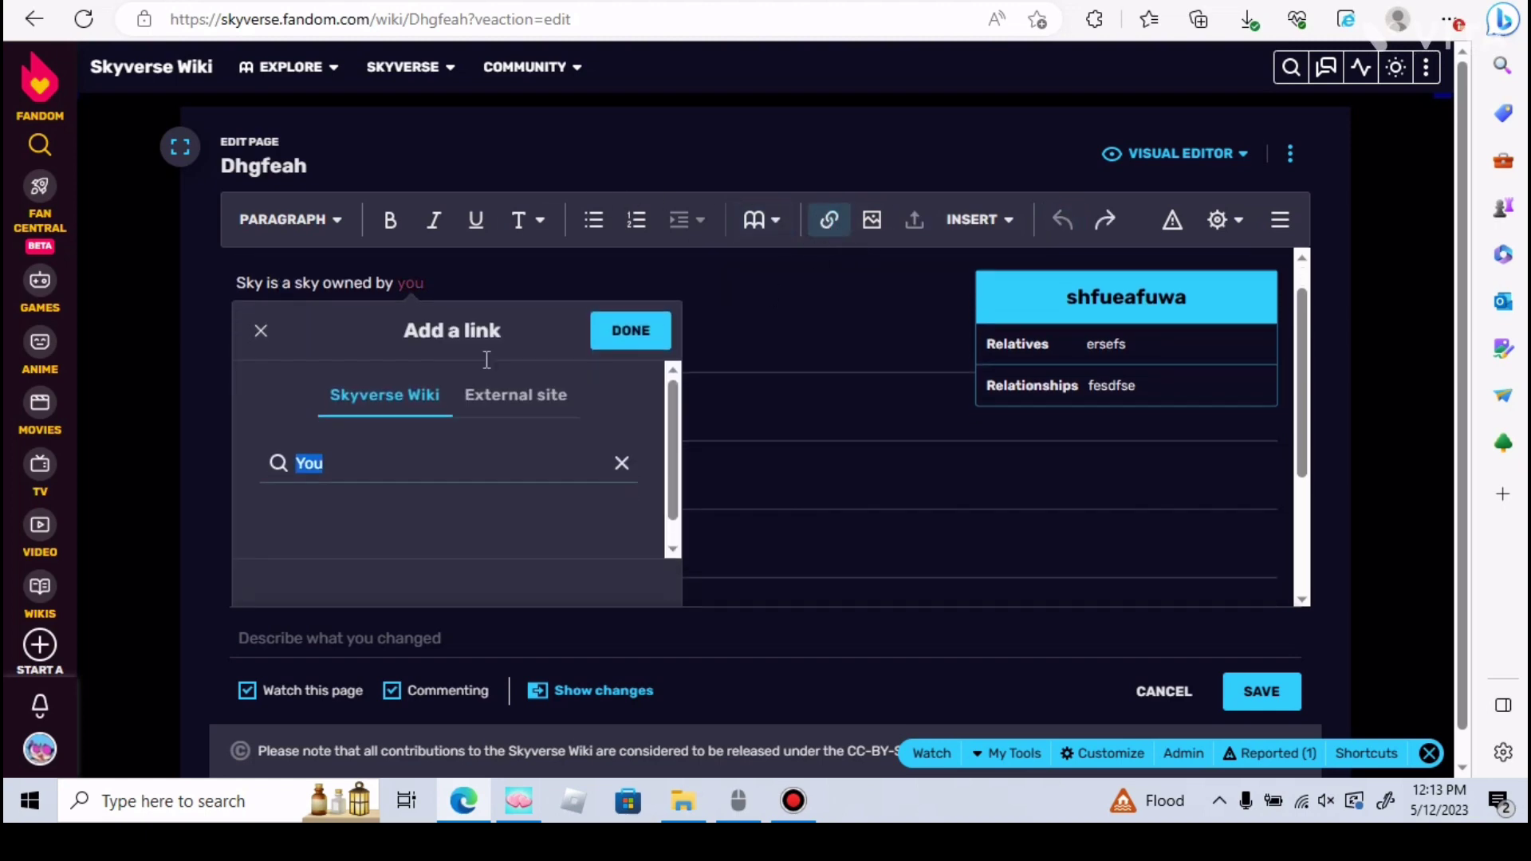
left_click(490, 347)
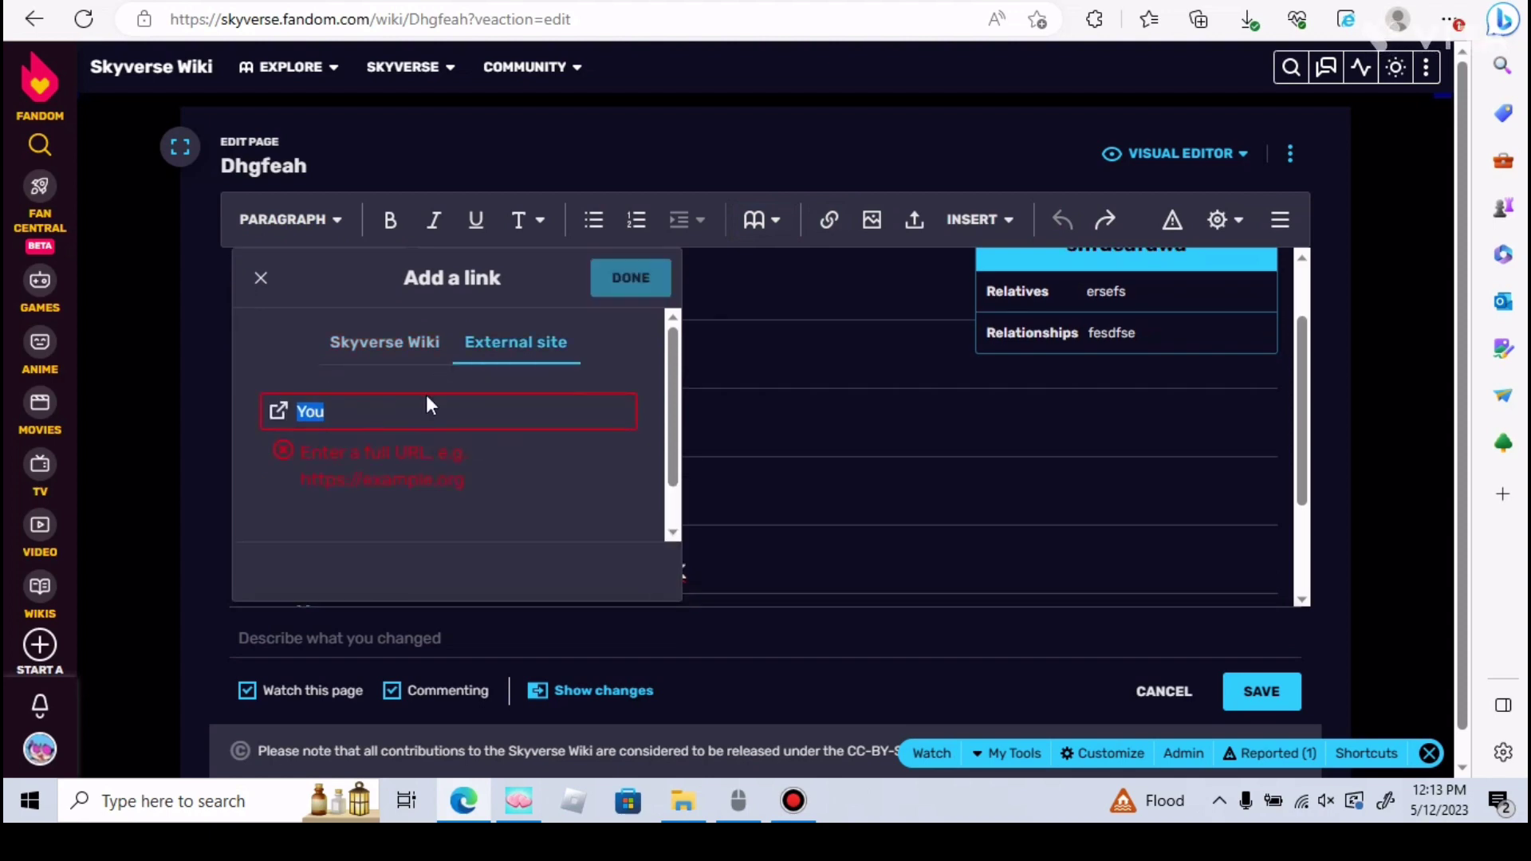
left_click(262, 277)
scroll(500, 304, "up", 2)
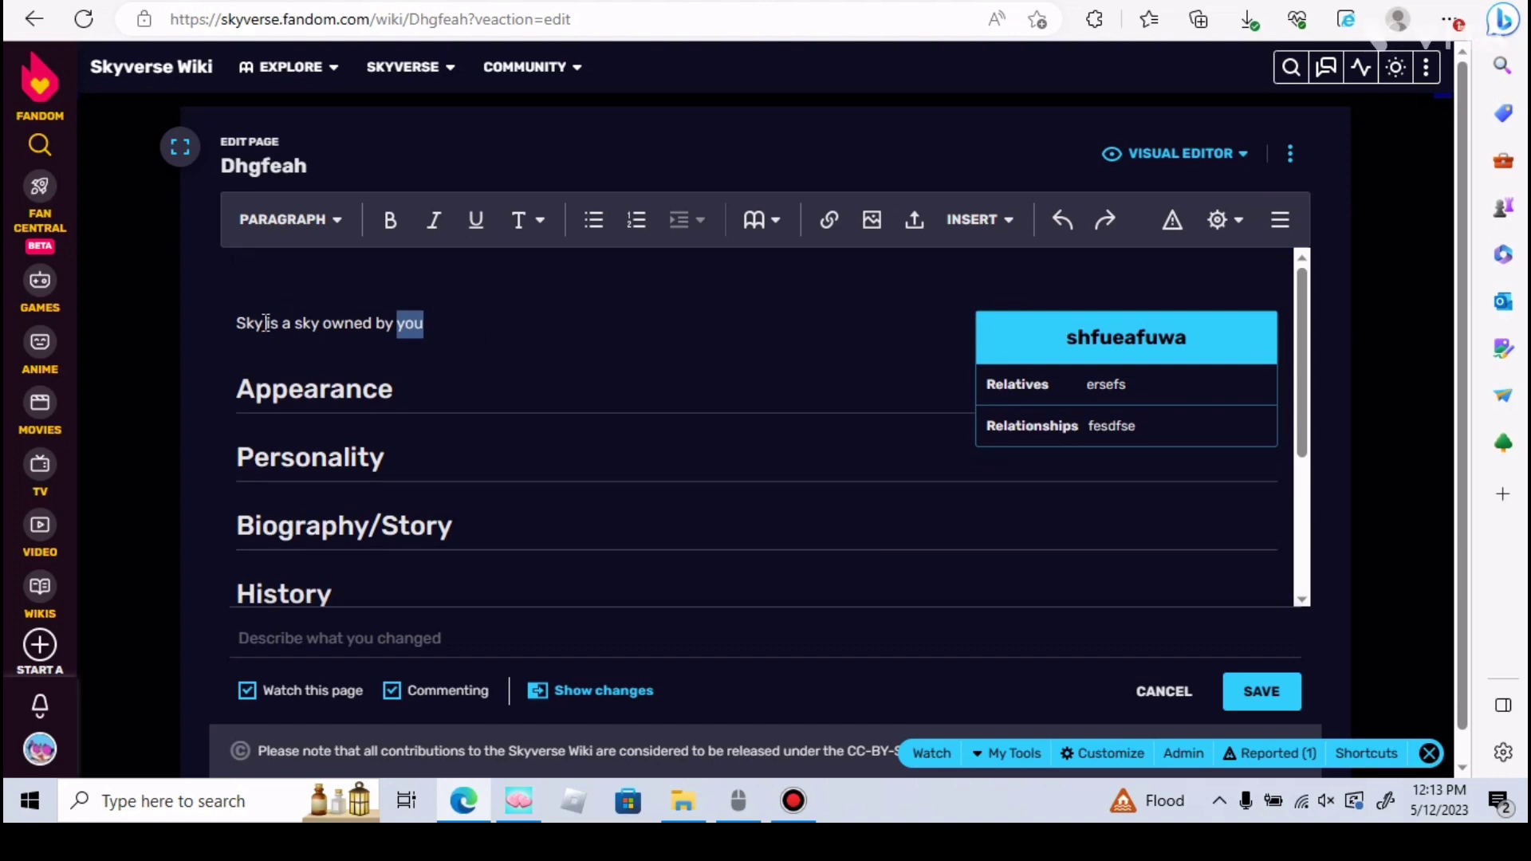
Make the name 'Sky' bold in the intro sentence and dismiss the grammar suggestion.
left_click(264, 323)
double_click(256, 323)
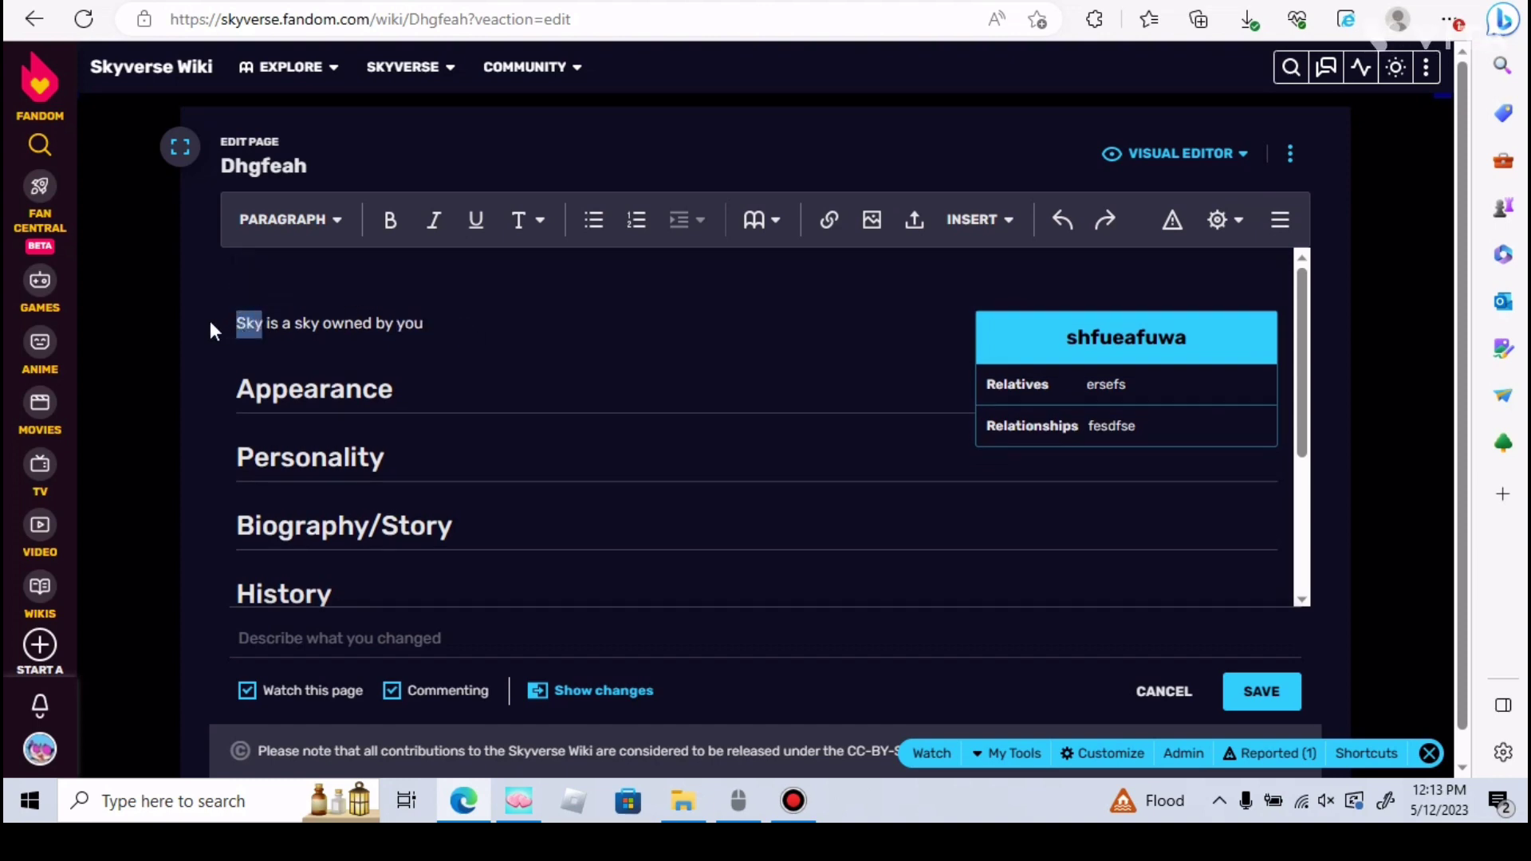
left_click(389, 221)
left_click(464, 331)
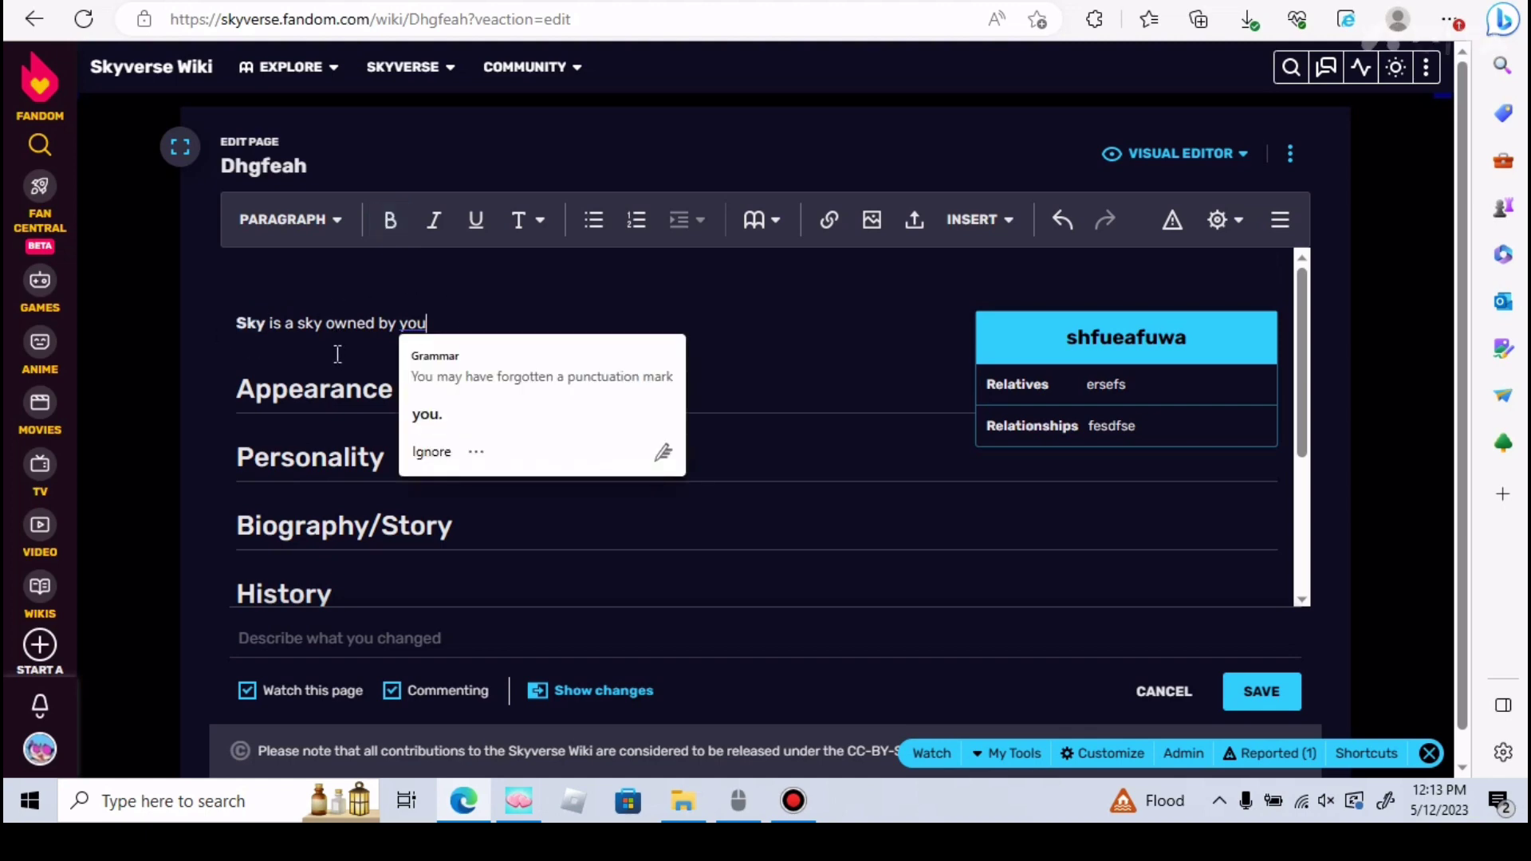
left_click(254, 336)
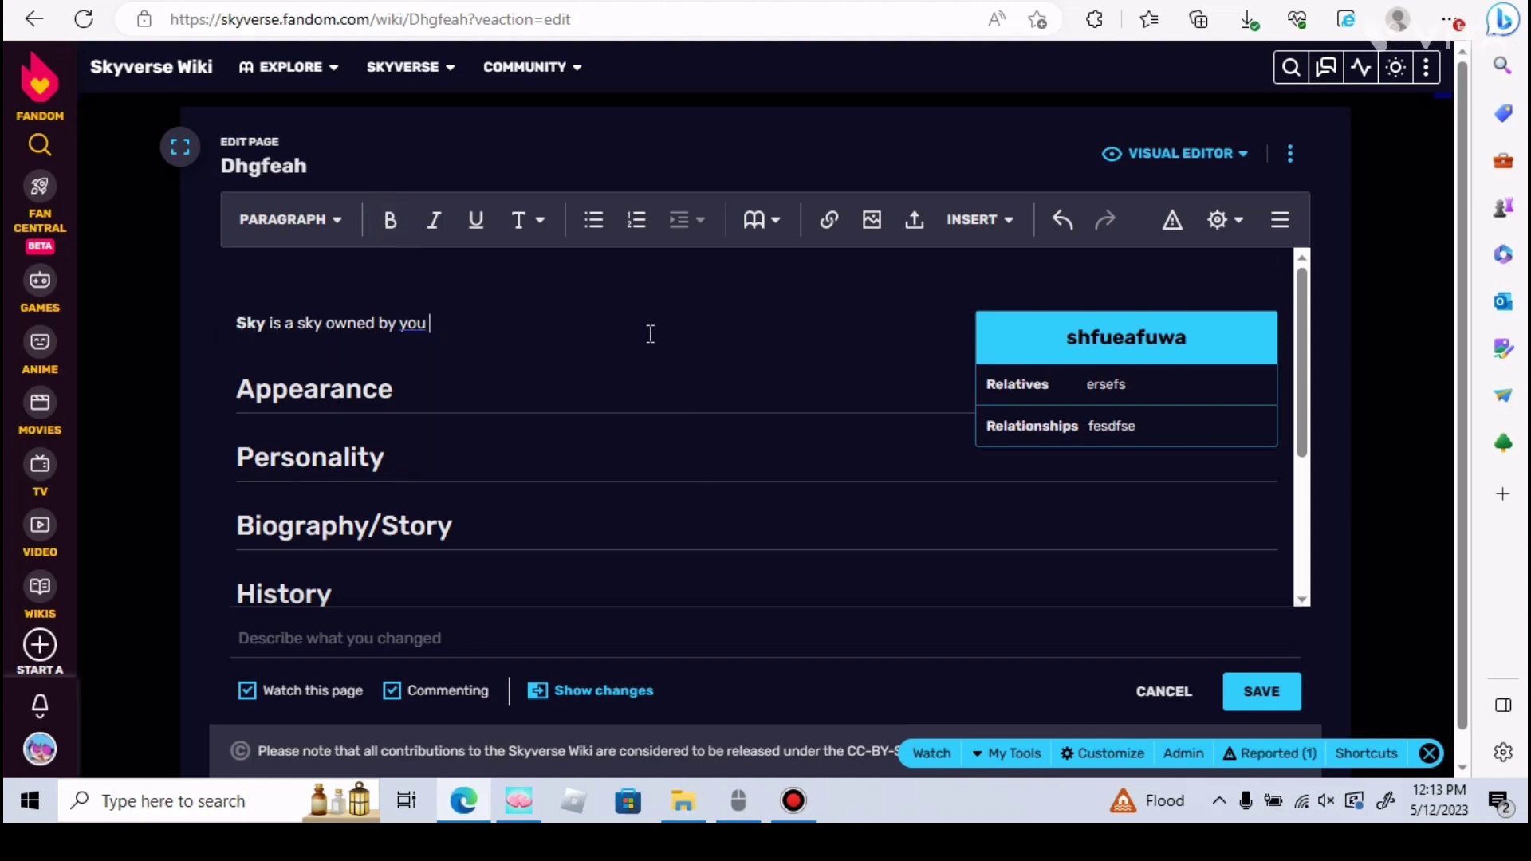
left_click(636, 293)
scroll(790, 361, "down", 3)
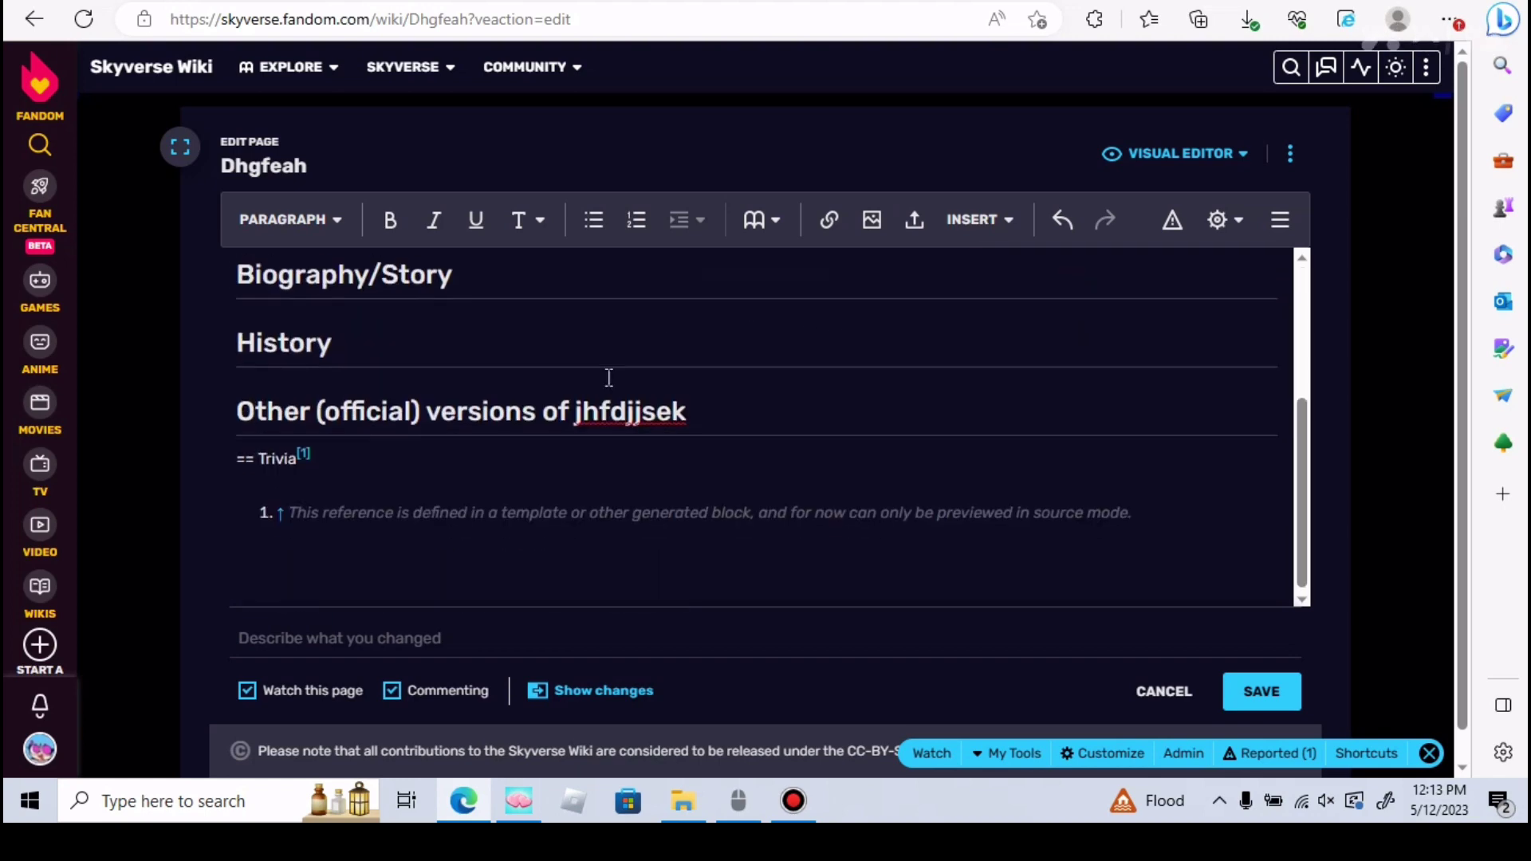
scroll(608, 376, "down", 1)
scroll(631, 376, "up", 3)
scroll(631, 402, "up", 1)
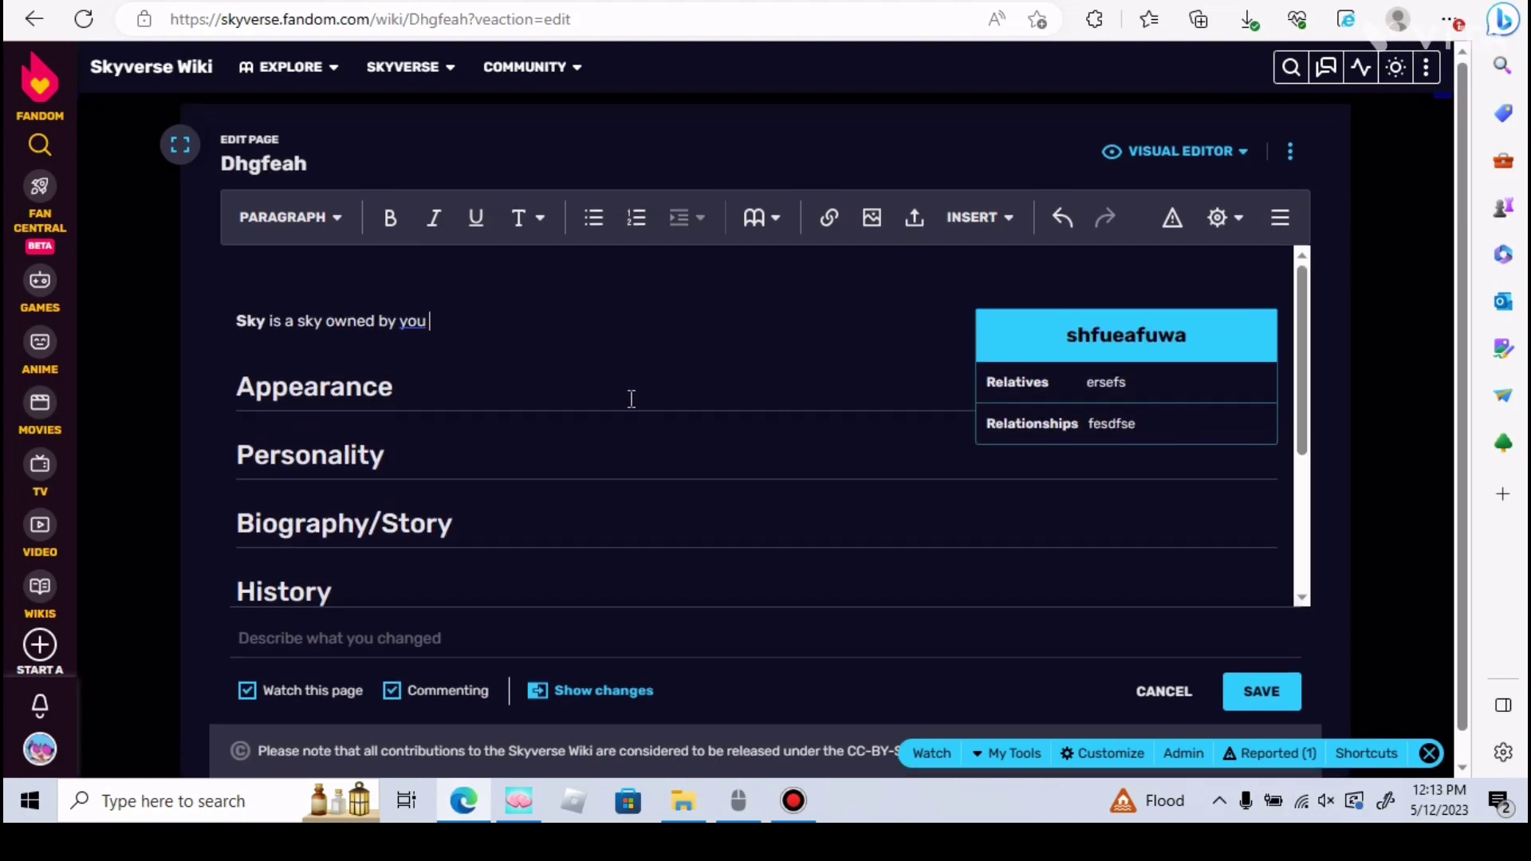
scroll(496, 387, "down", 1)
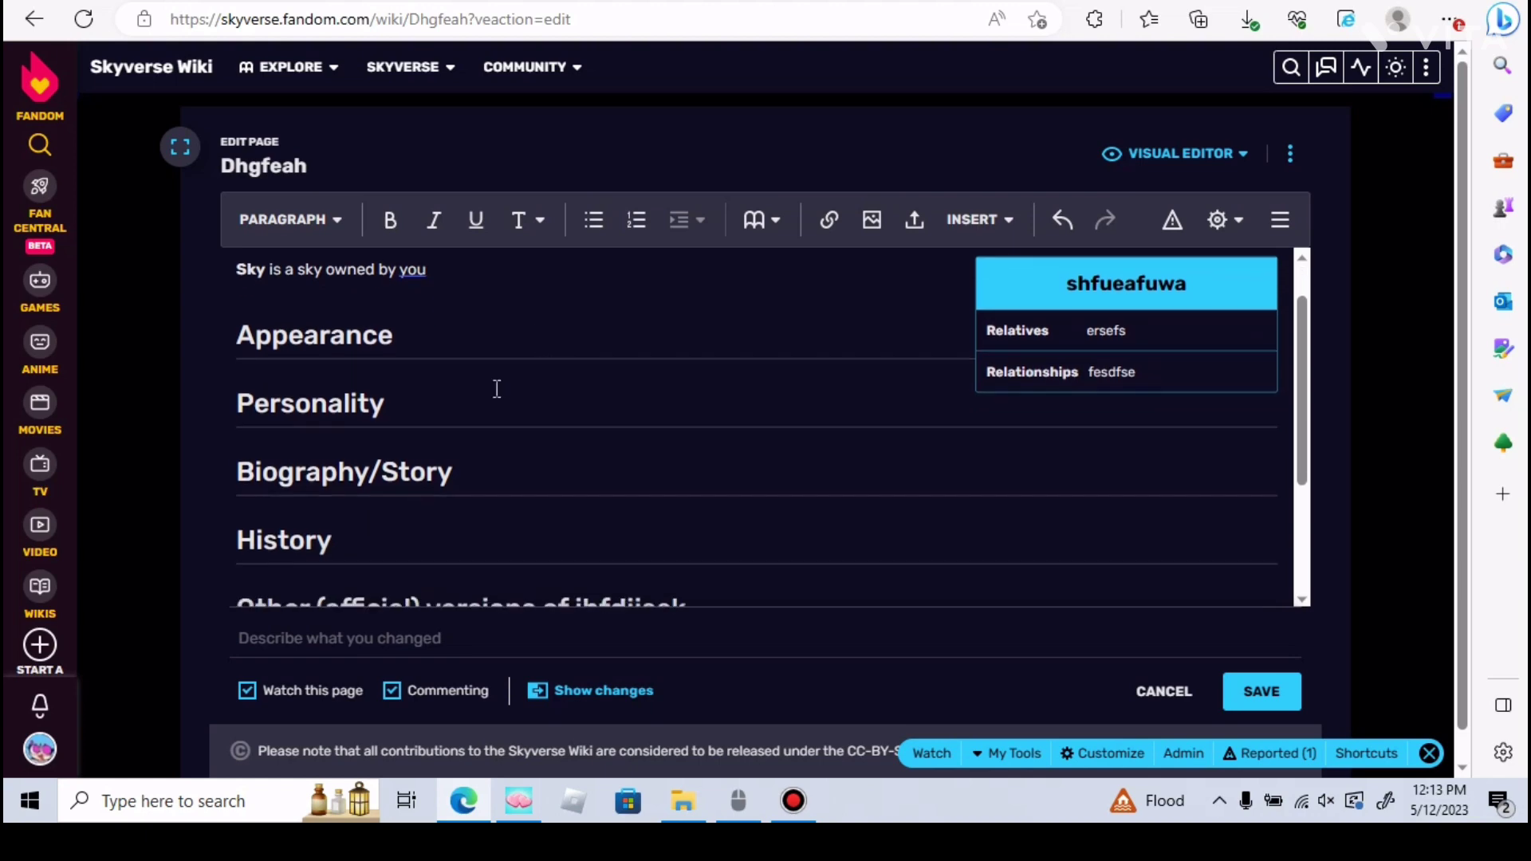
scroll(495, 387, "down", 2)
scroll(773, 379, "up", 2)
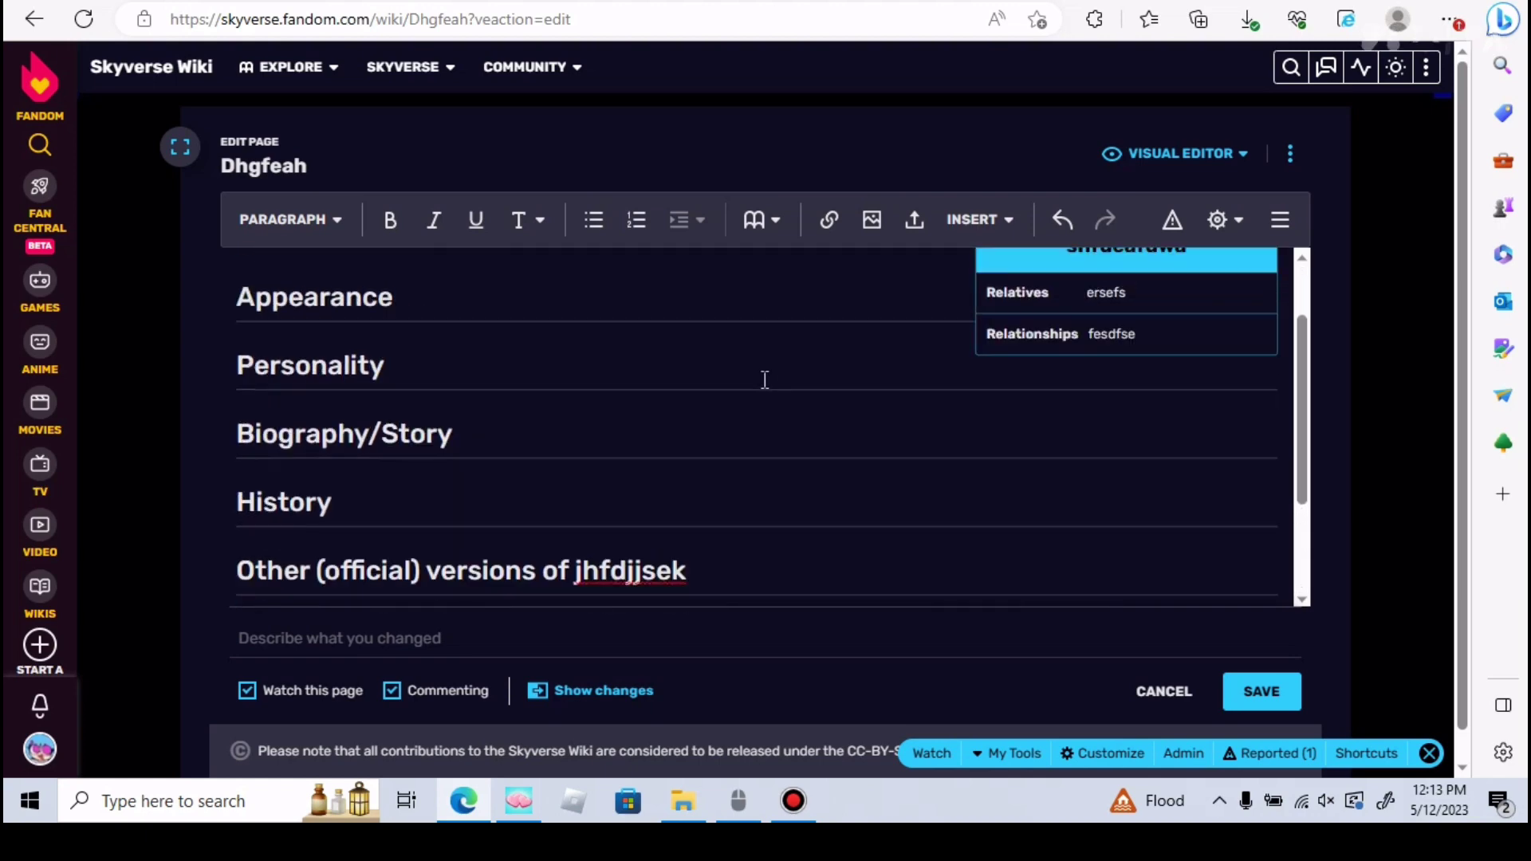
scroll(530, 366, "up", 1)
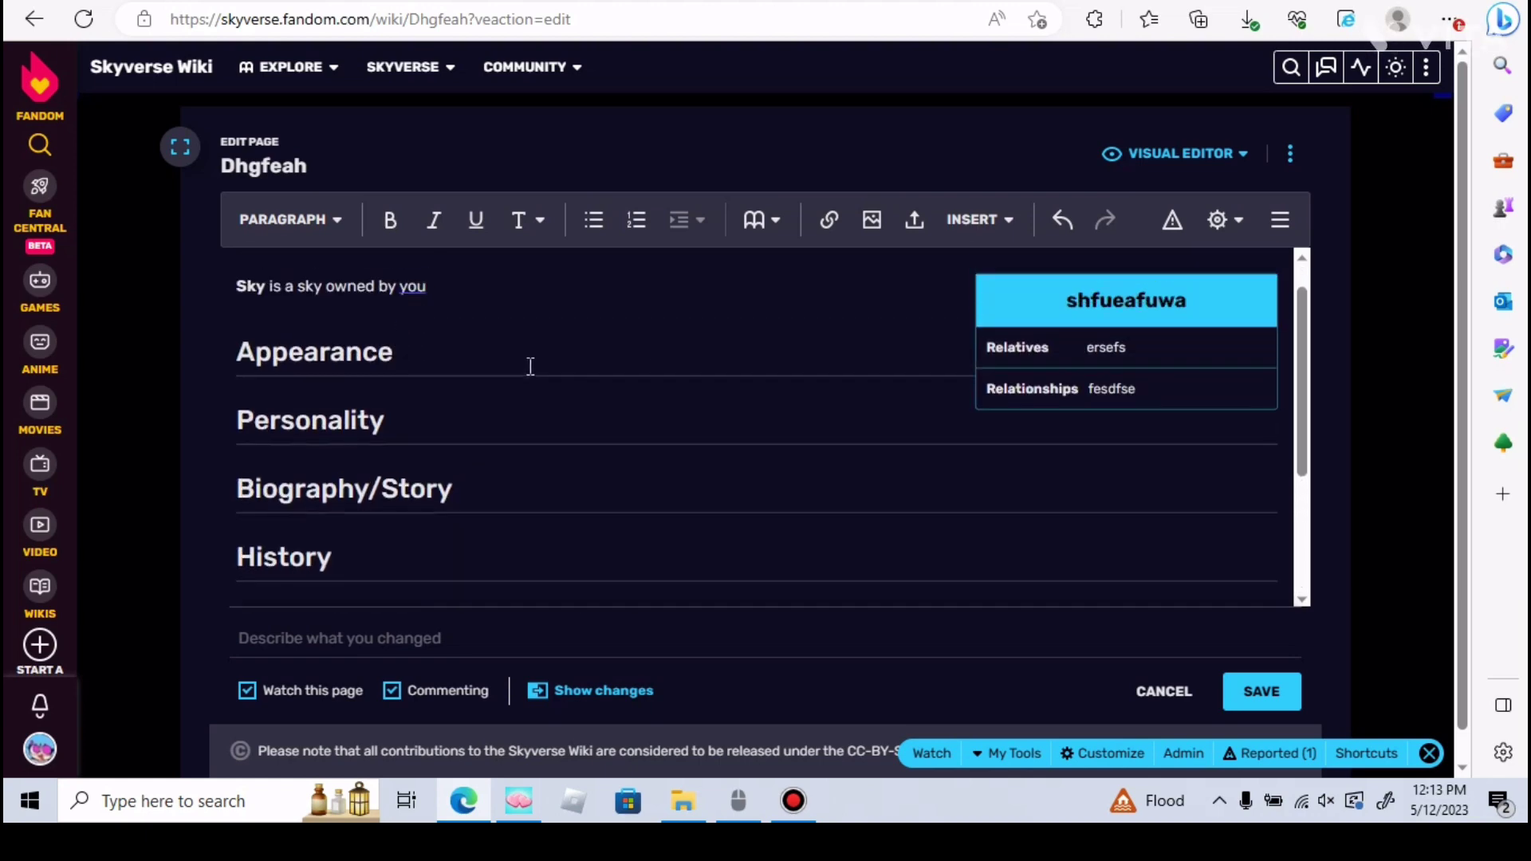
scroll(530, 366, "down", 2)
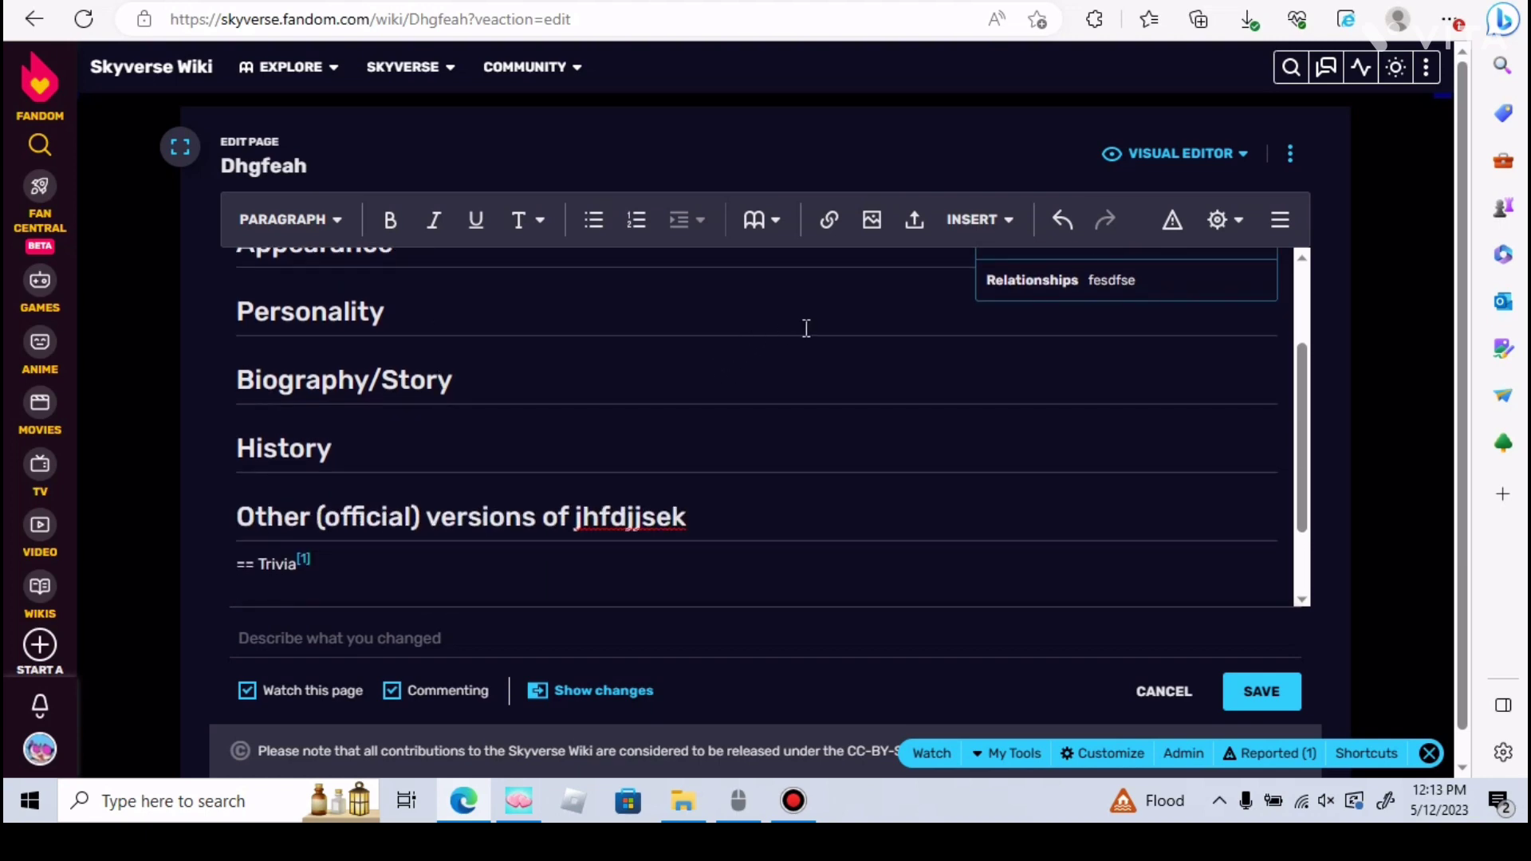
Insert a Powers/Abilities heading between Biography/Story and History with an empty line below.
left_click(576, 378)
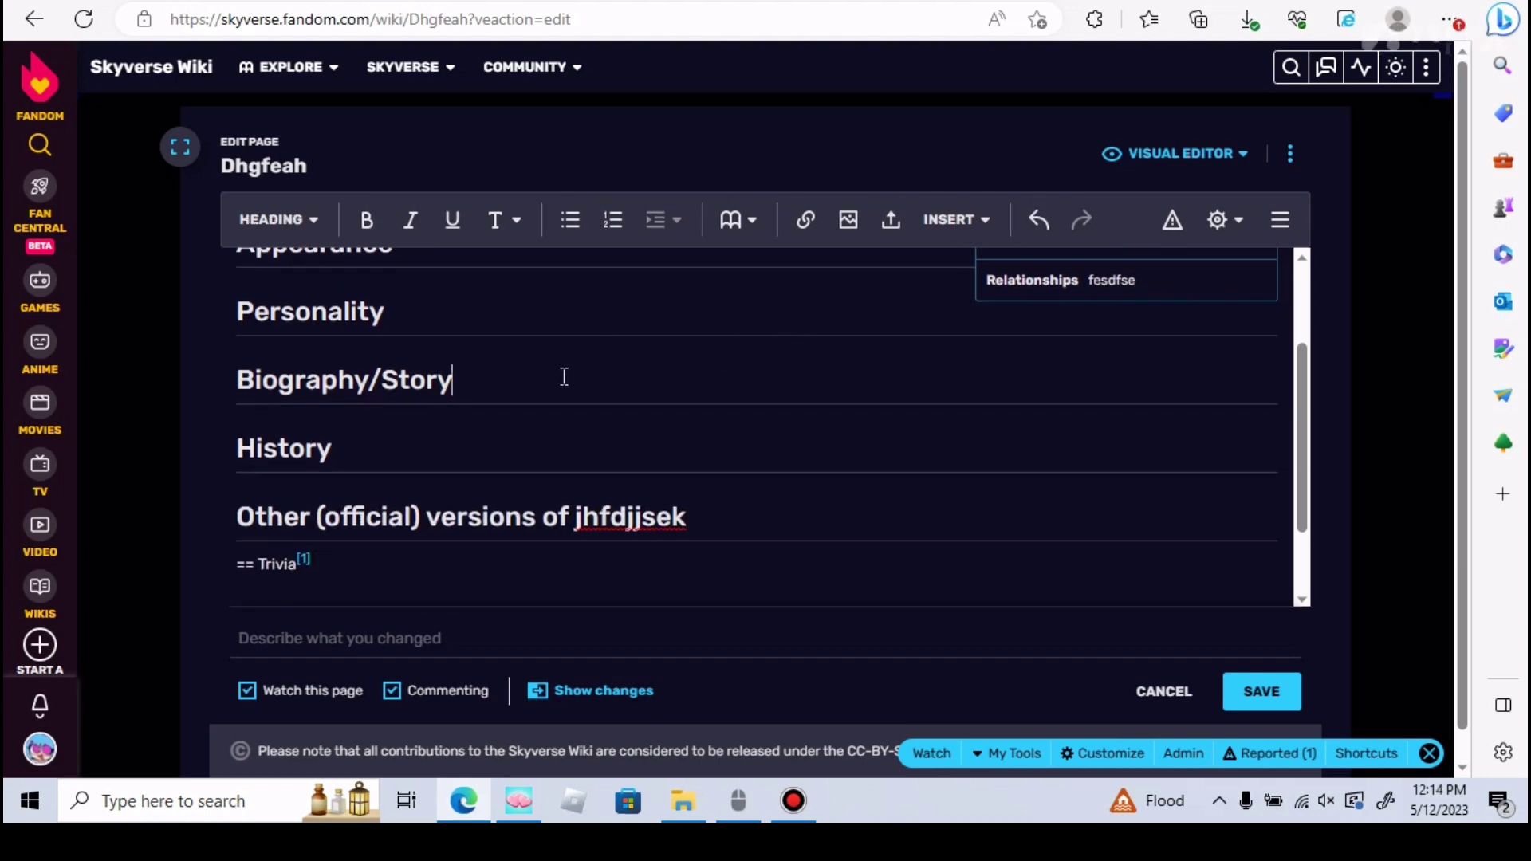
key("Return")
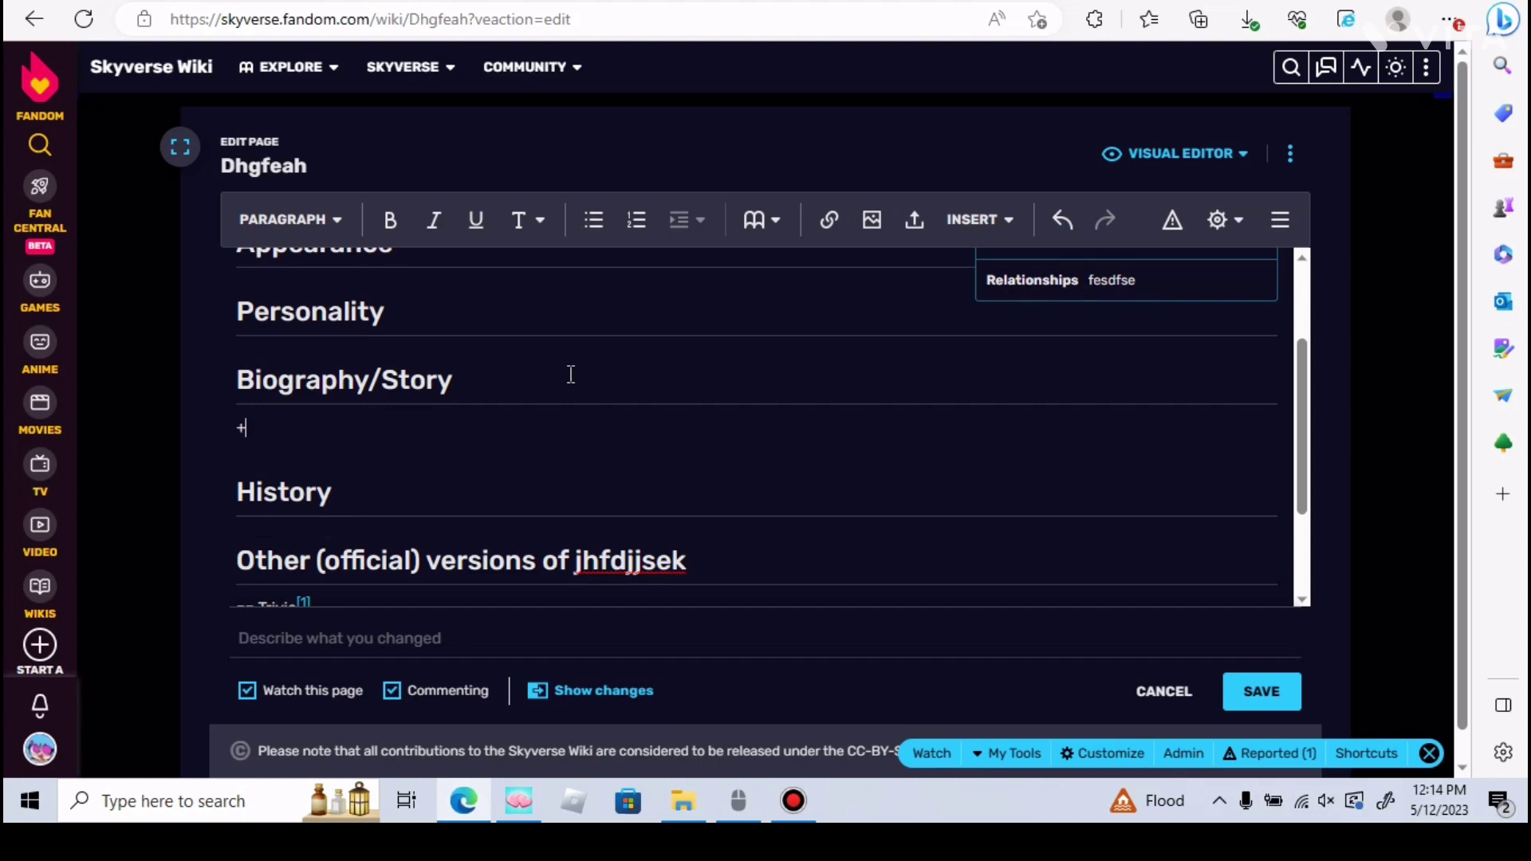
type("=Powe")
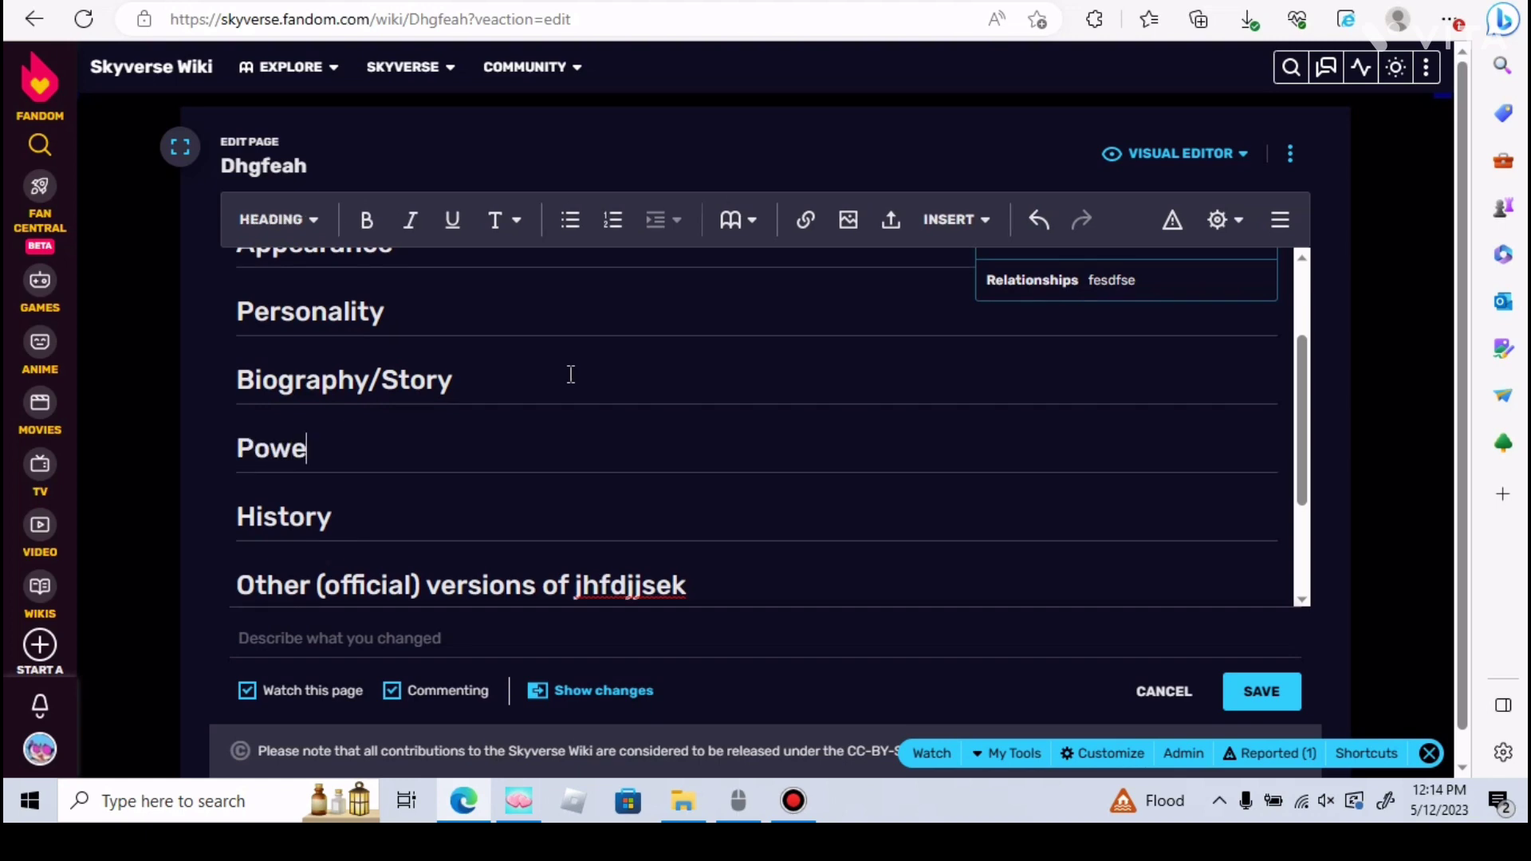
type("rs")
key("BackSpace")
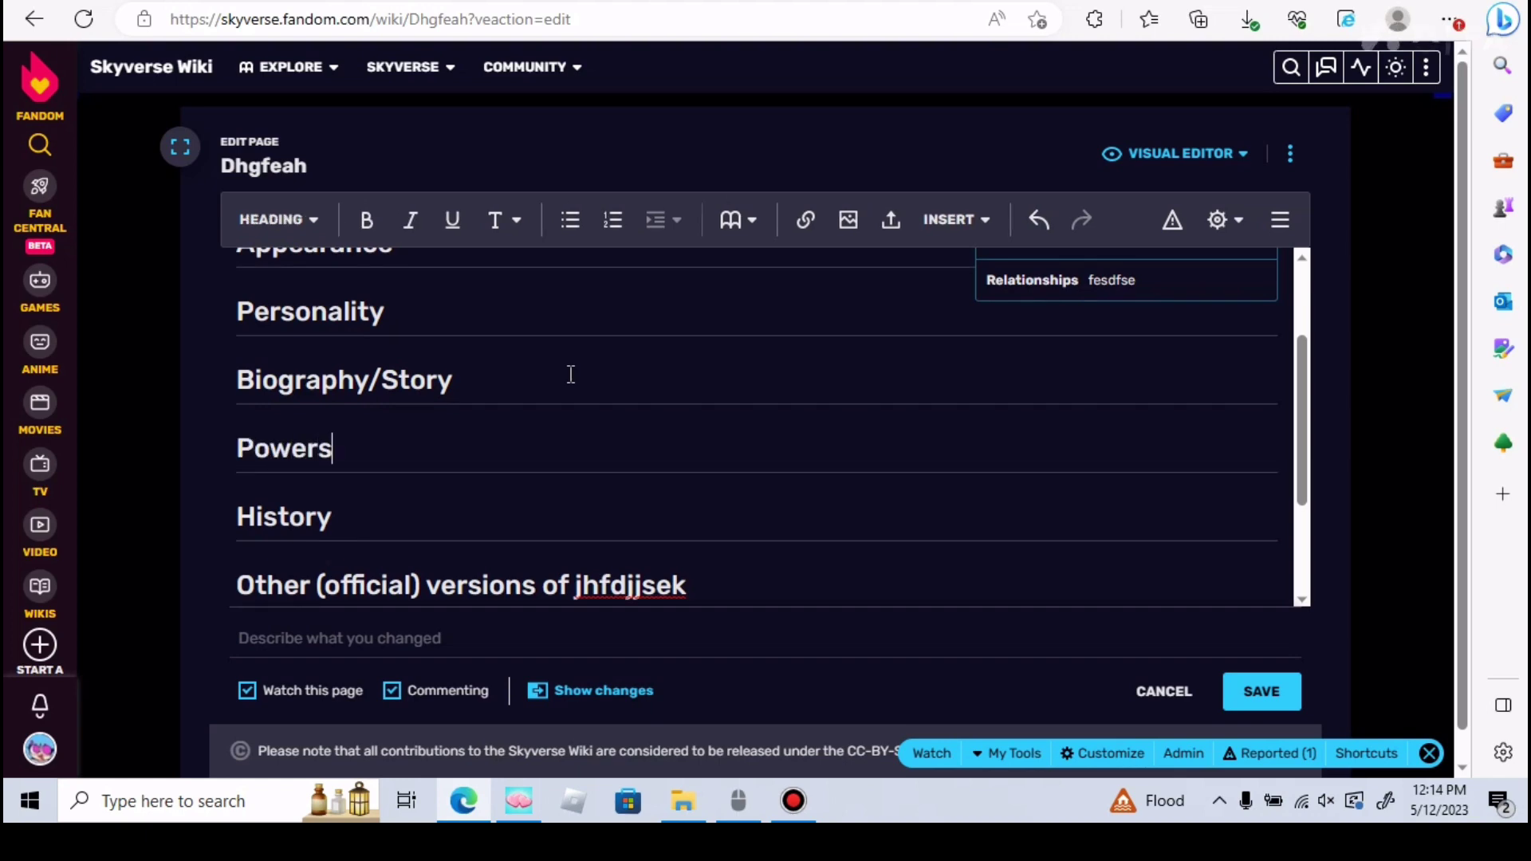
type("/Abilit")
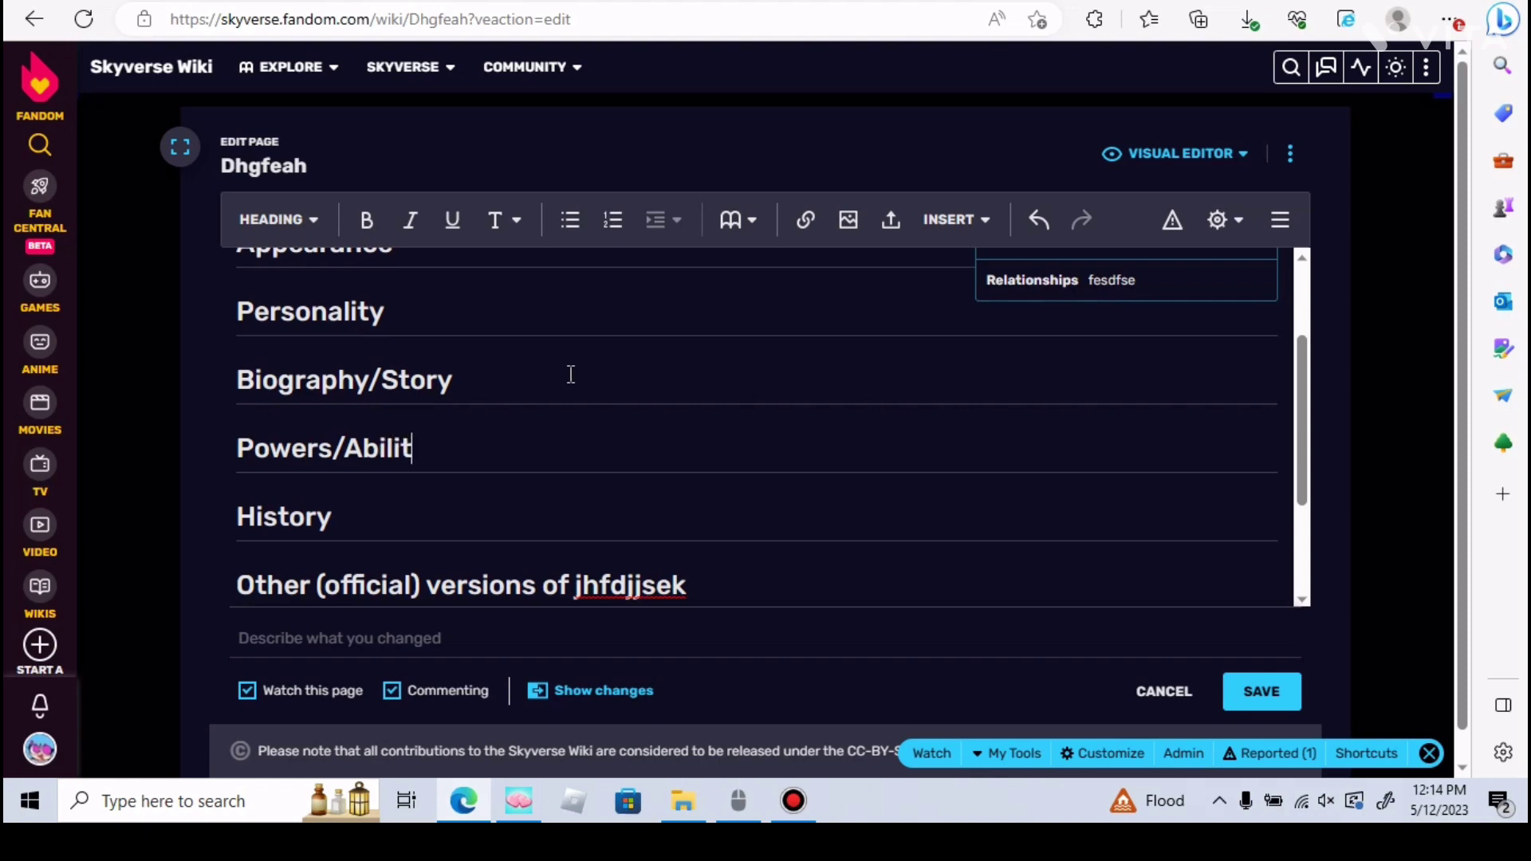
type("ies")
key("Return")
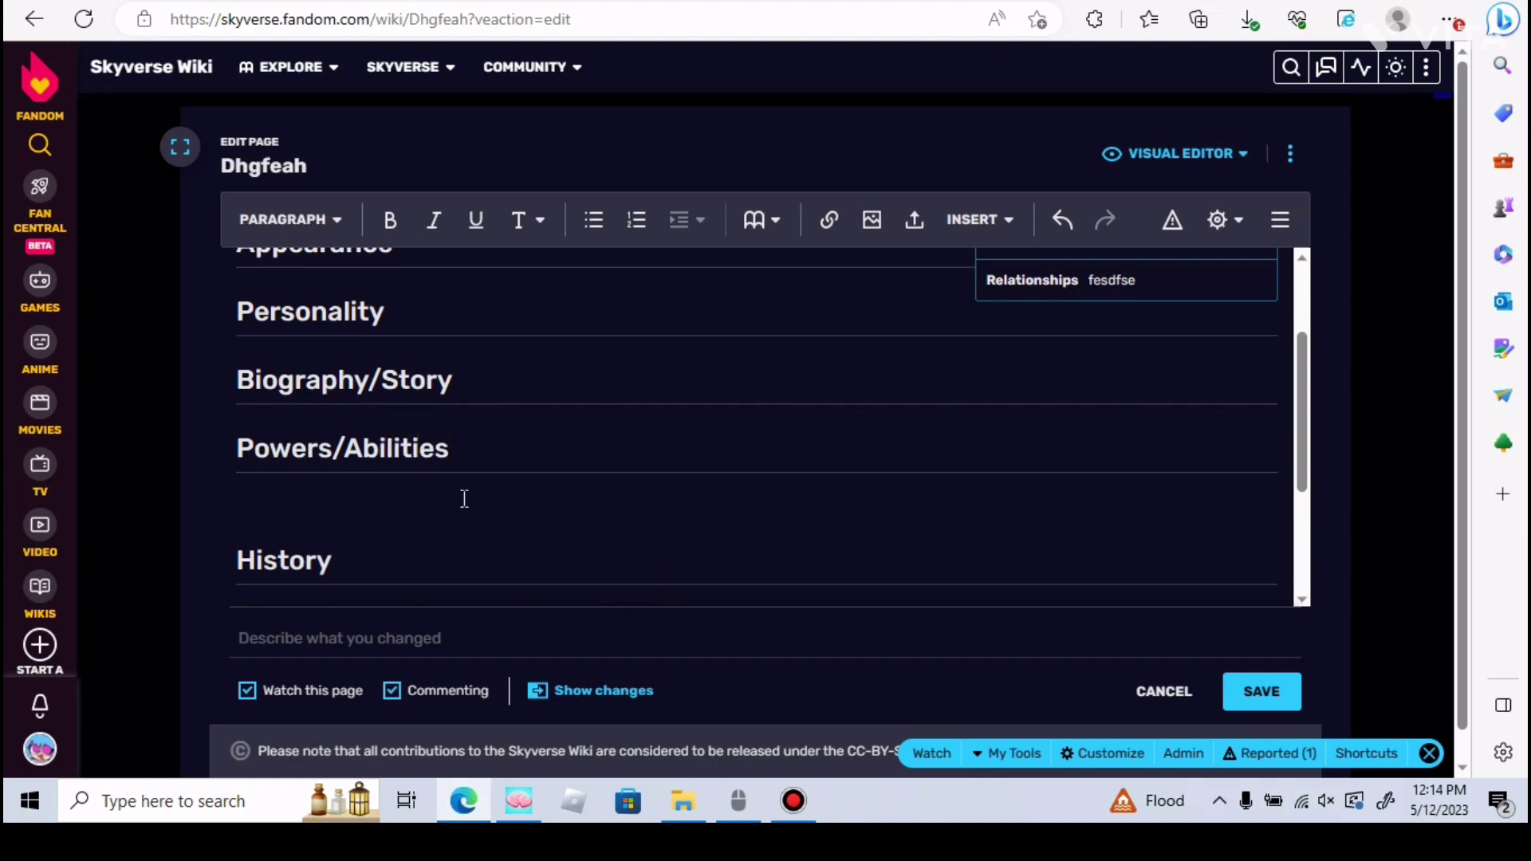